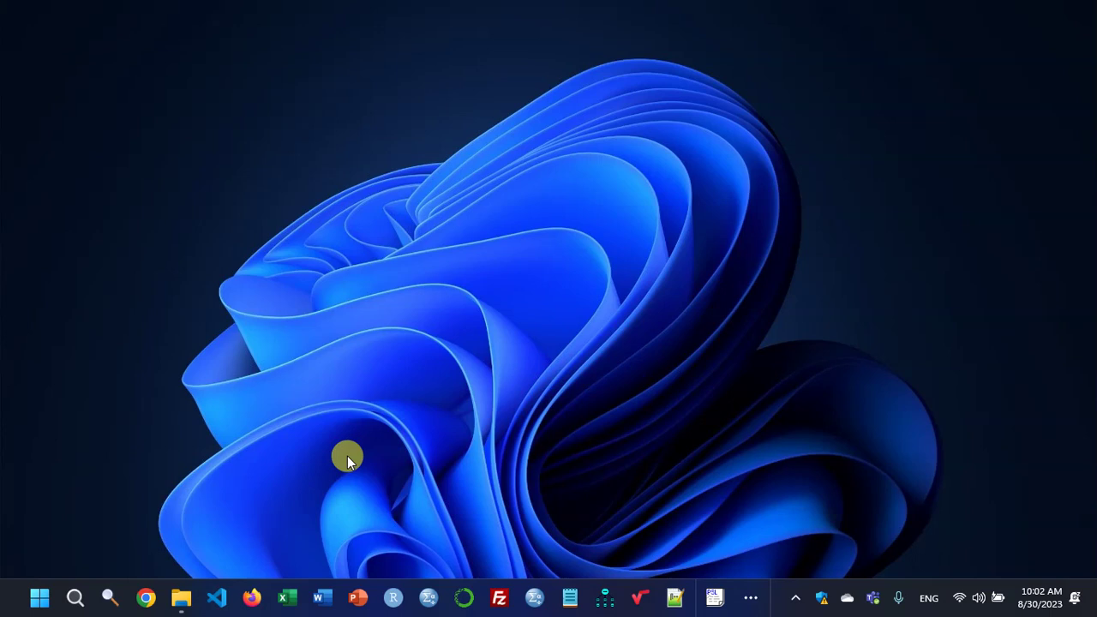
# - Launch Chrome, maximize the window, and open it under the first profile
pyautogui.click(146, 594)
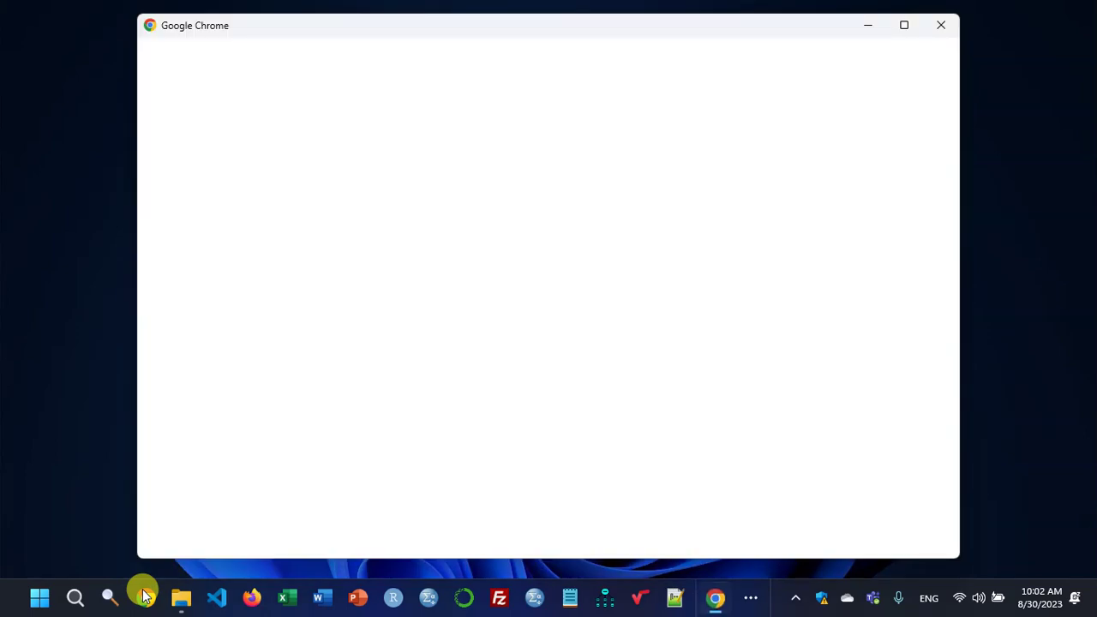
pyautogui.click(904, 26)
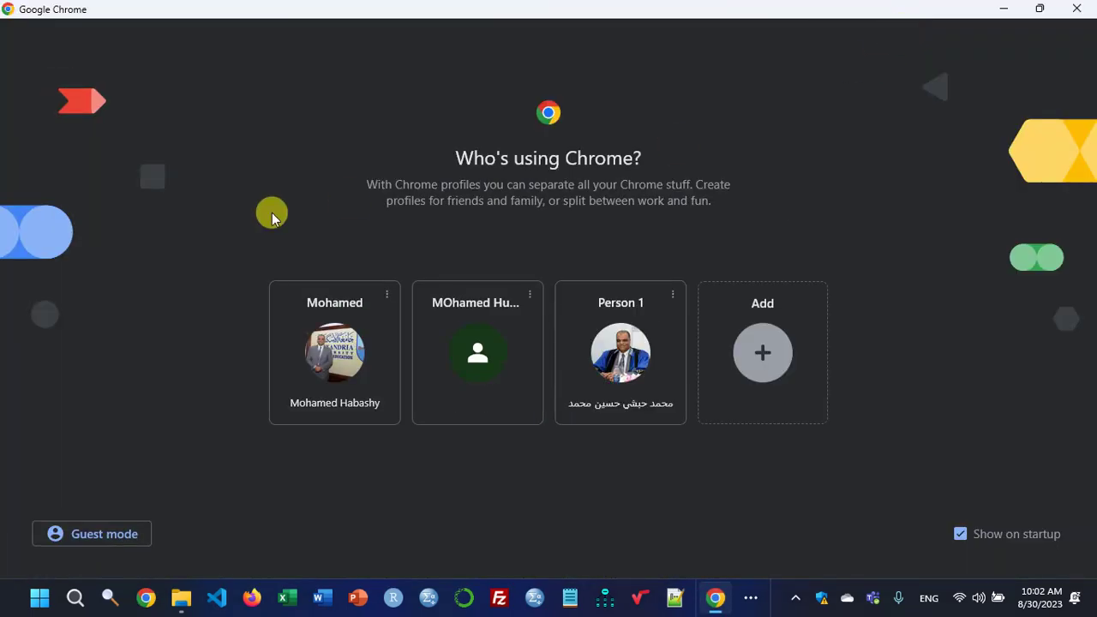
pyautogui.click(339, 367)
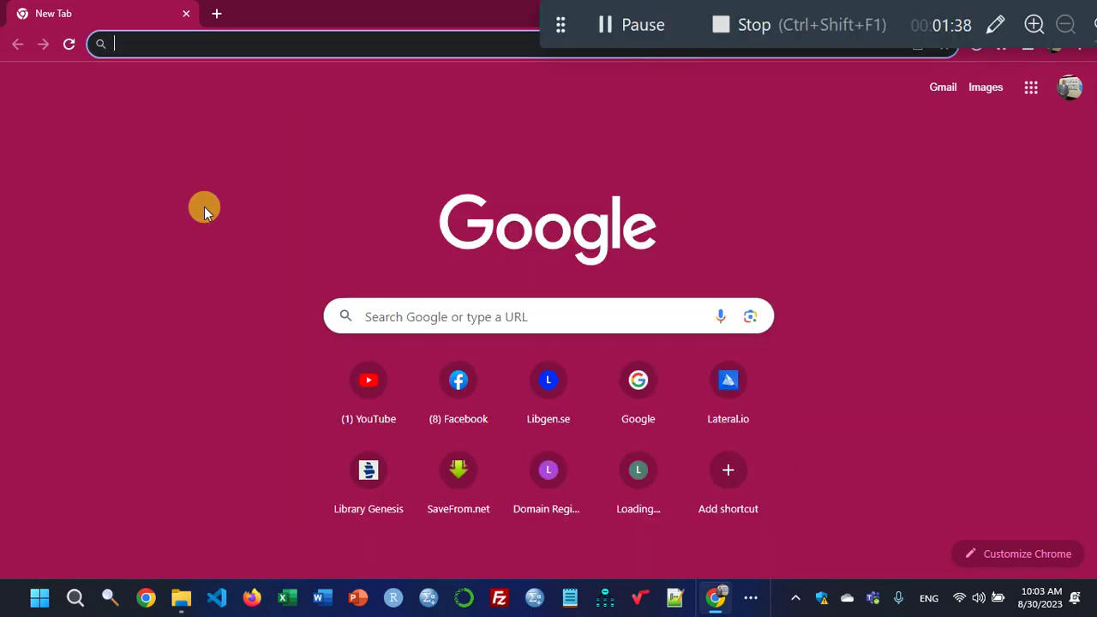
# - Paste the Gamma sign-up link into the address bar and go to the page
pyautogui.click(278, 44)
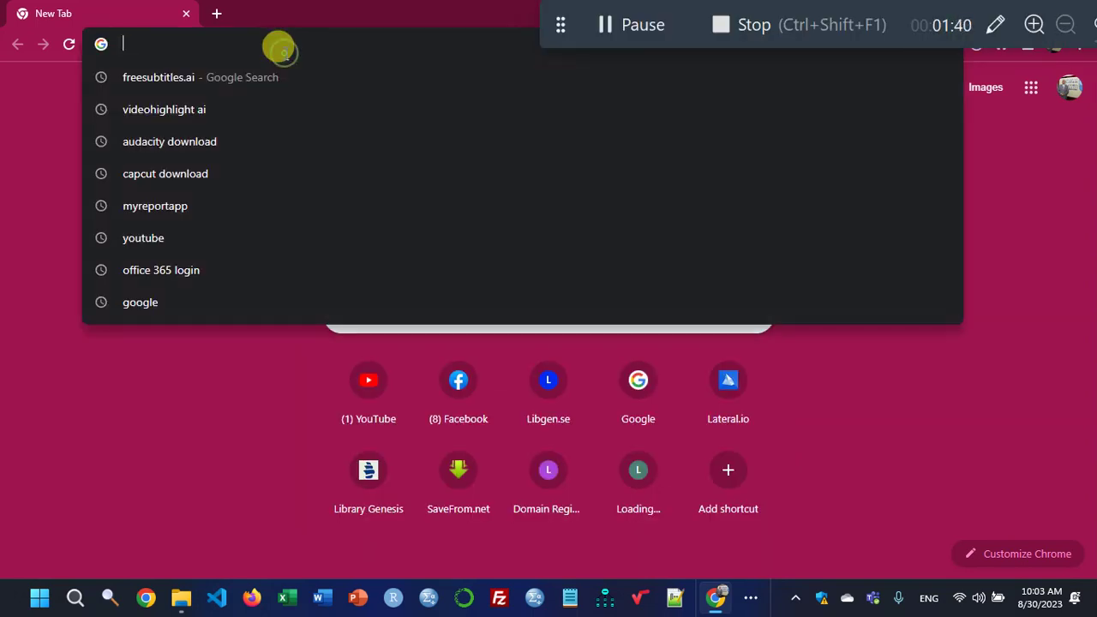
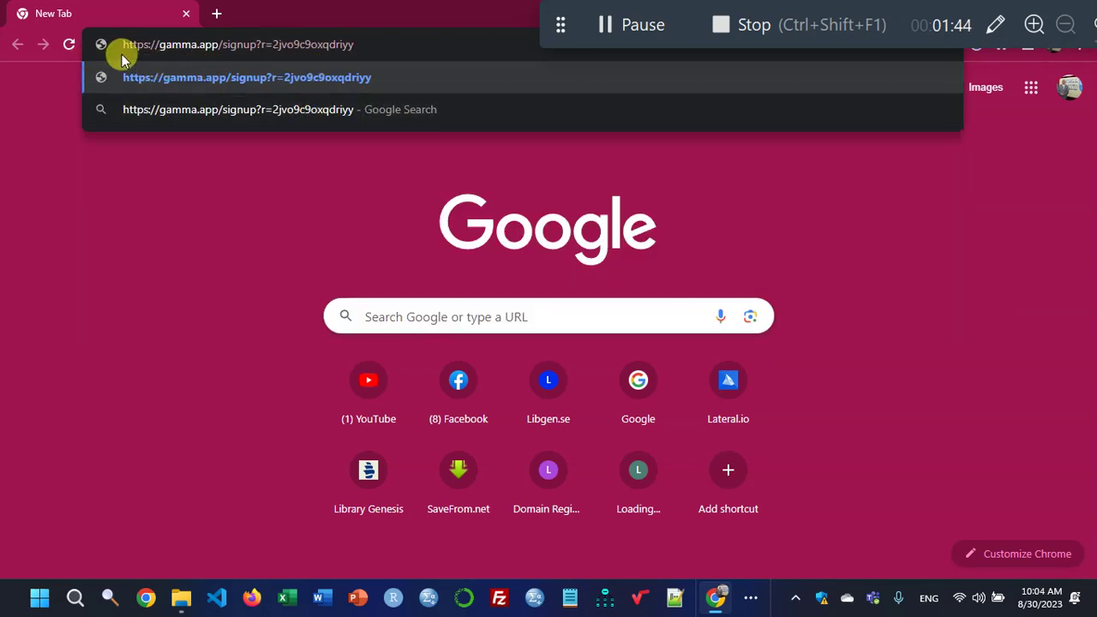
pyautogui.click(416, 76)
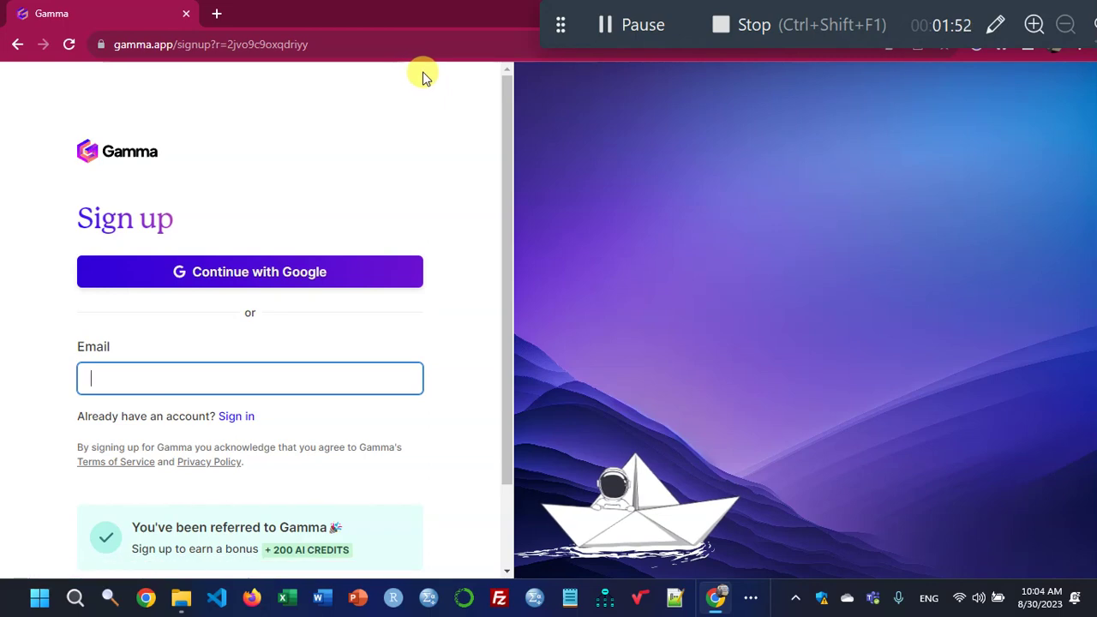
# - Sign up to Gamma with a Google account and reach the All gammas dashboard
pyautogui.click(261, 273)
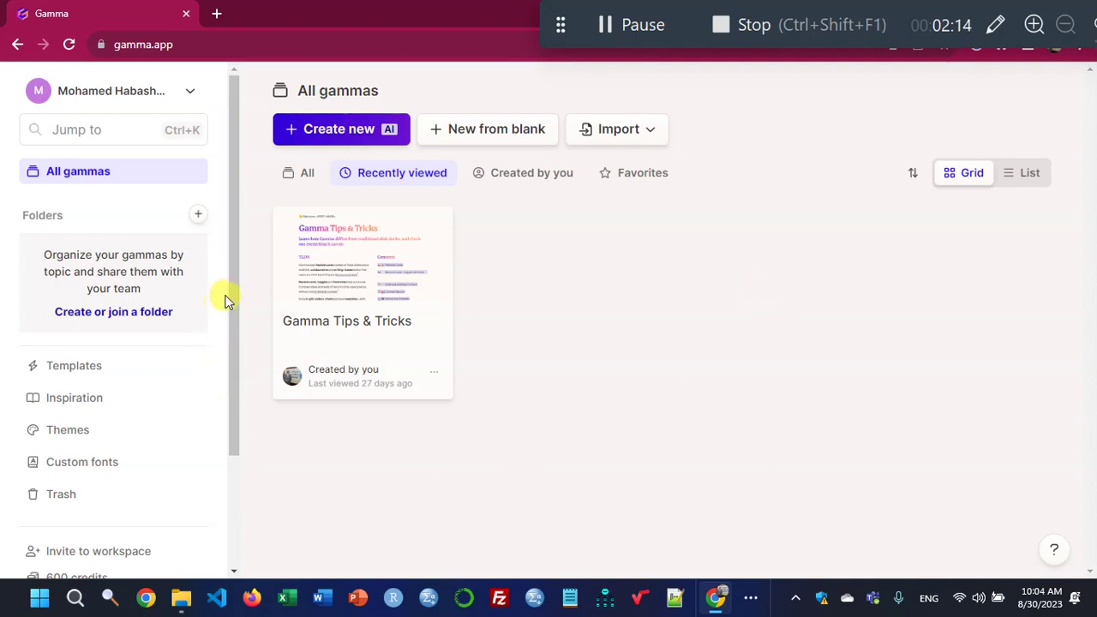
pyautogui.moveTo(232, 295)
pyautogui.mouseDown()
pyautogui.moveTo(222, 447)
pyautogui.moveTo(208, 243)
pyautogui.mouseUp()
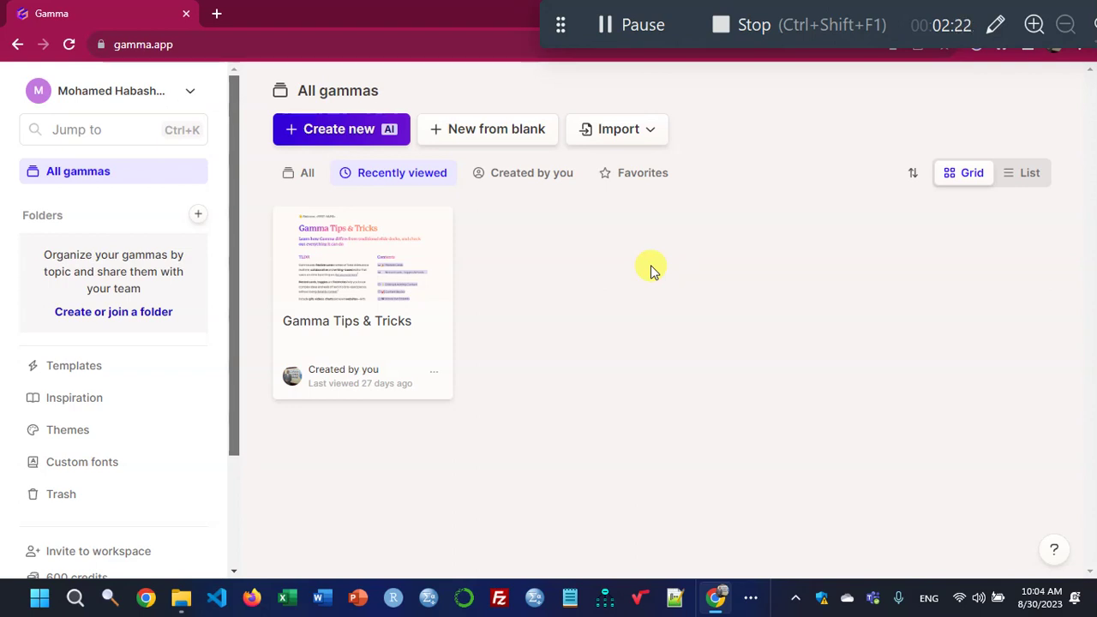
# - Start a new AI gamma, choose Generate, and pick Presentation as the format
pyautogui.click(313, 130)
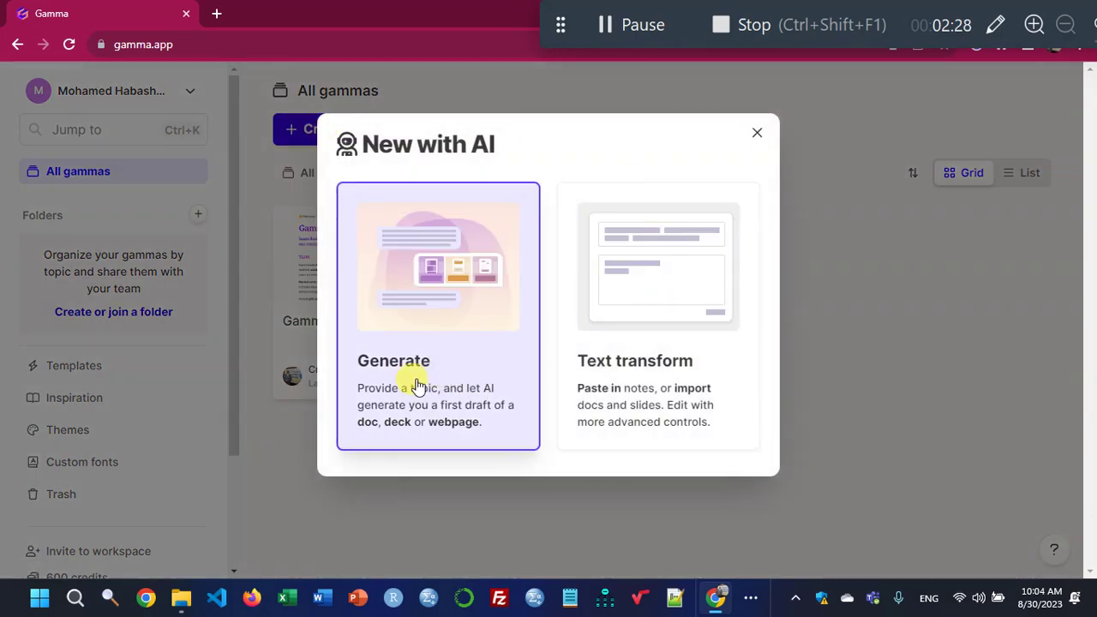
pyautogui.click(418, 385)
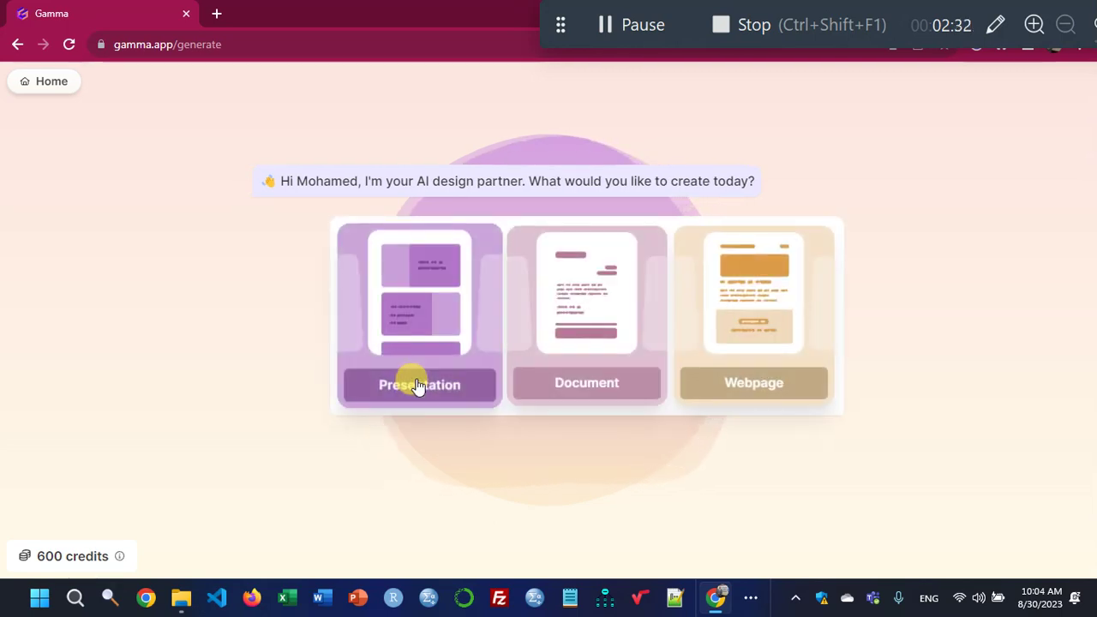
pyautogui.click(417, 385)
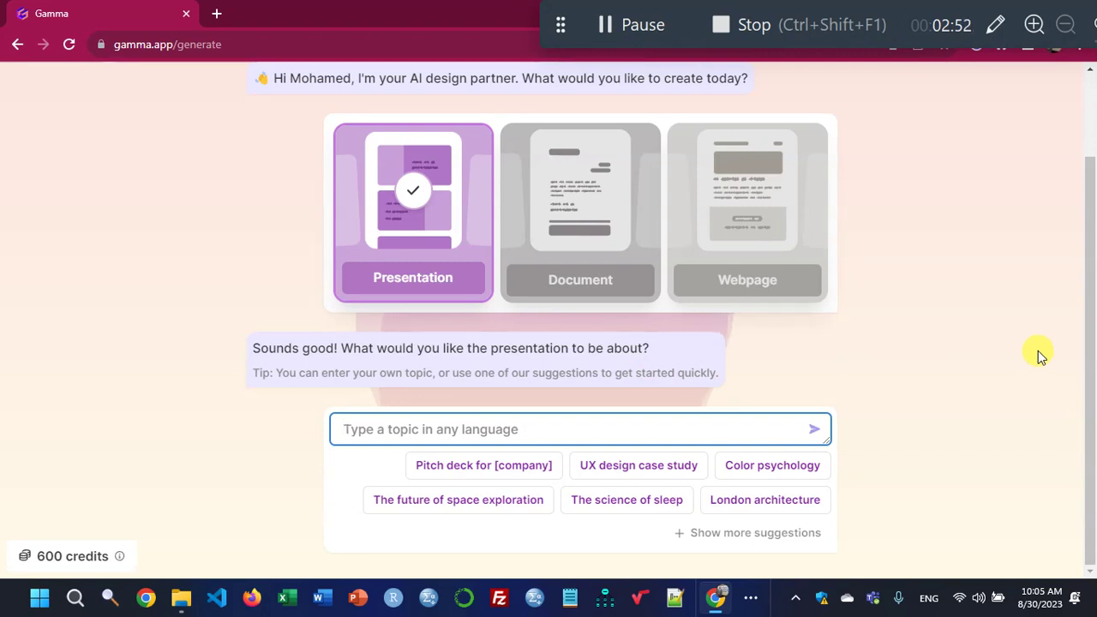
# - Enter 'Bayesian Statistics : an Introduction with practical Example' as the topic and submit it
pyautogui.write('Bayesian ')
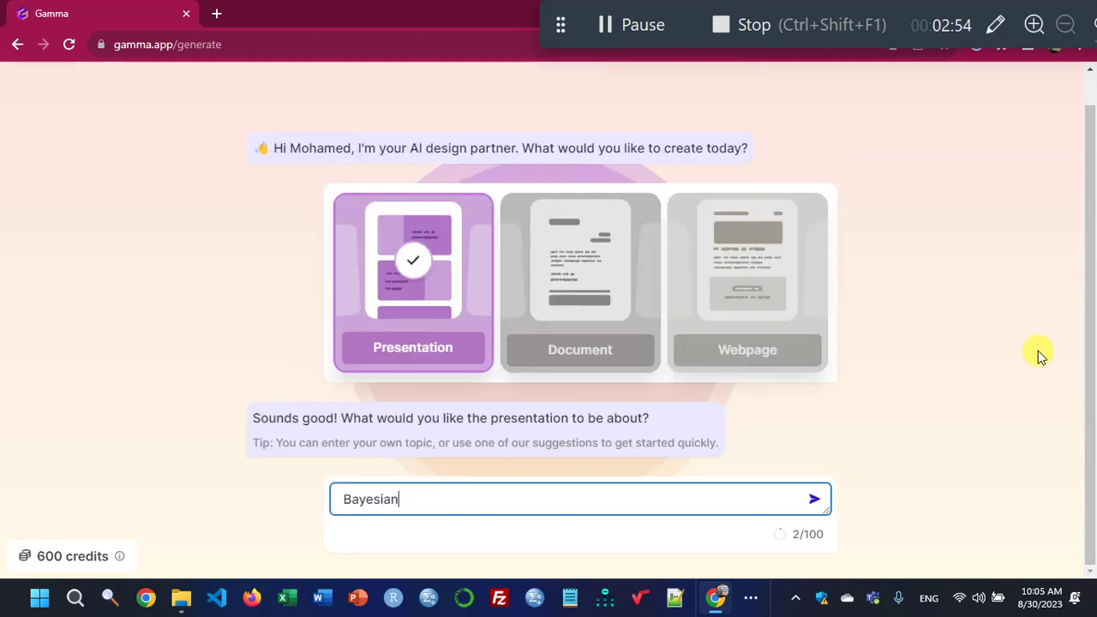
pyautogui.write('Stat')
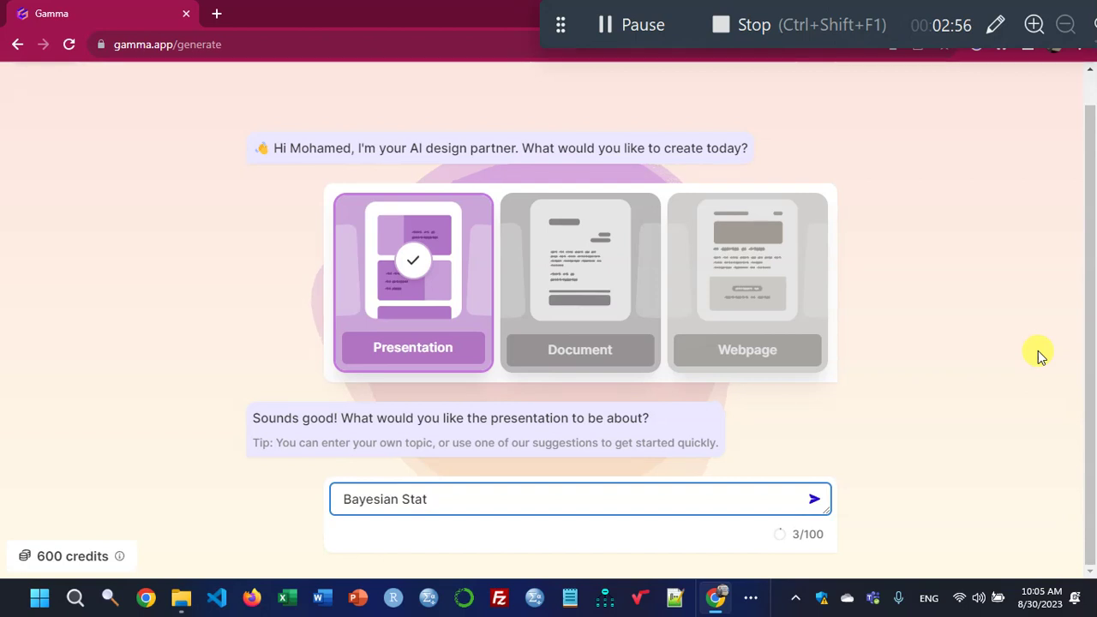
pyautogui.write('istics')
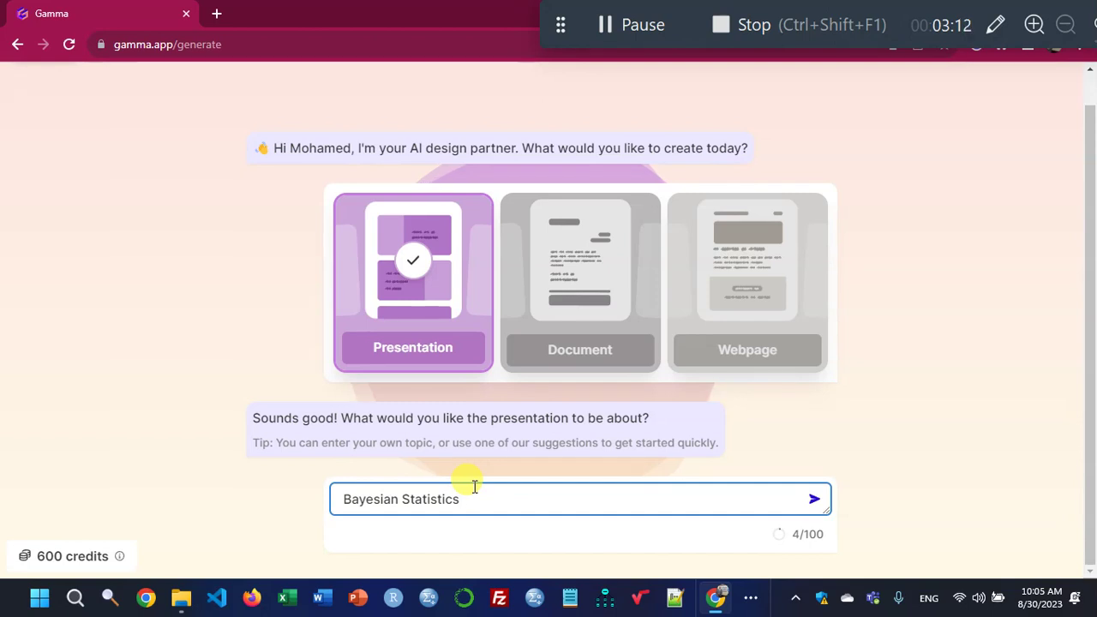
pyautogui.write(': an ')
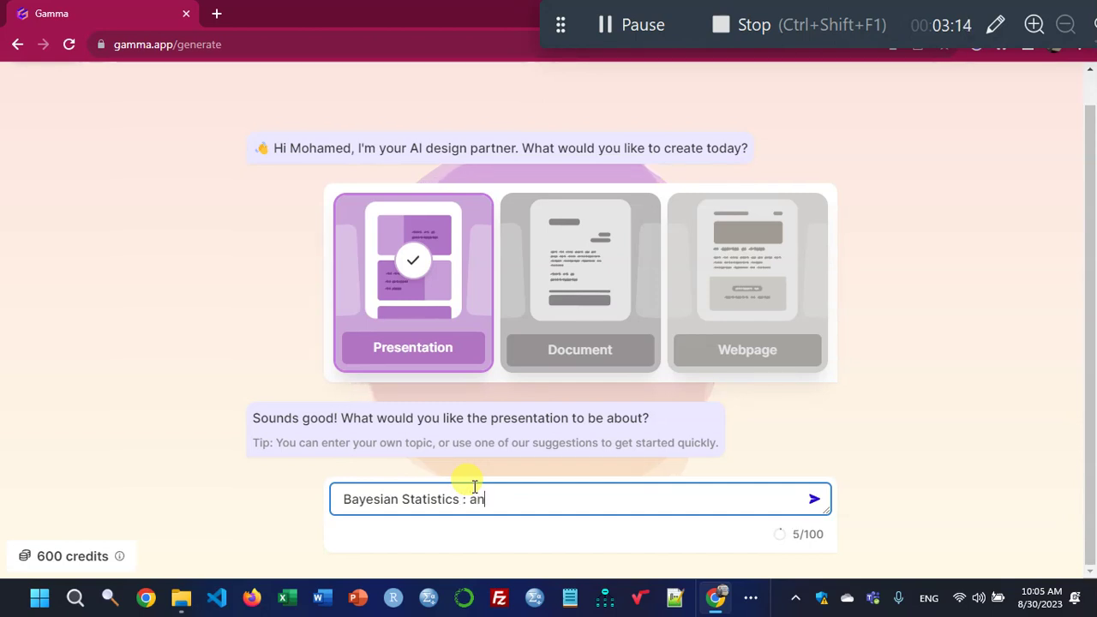
pyautogui.write('Introduc')
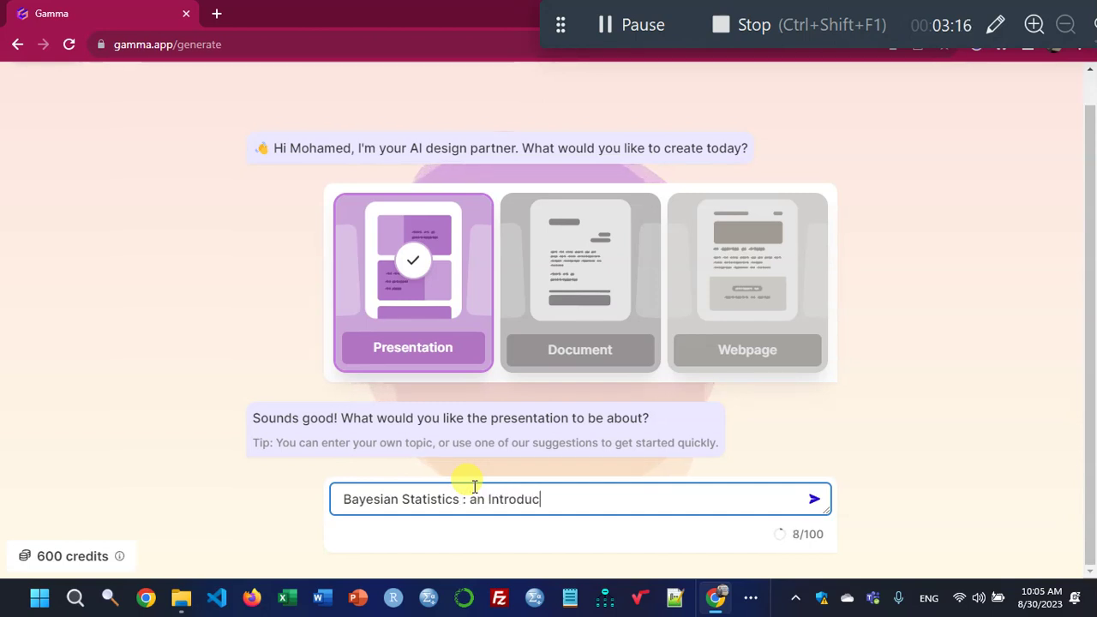
pyautogui.write('tion wi')
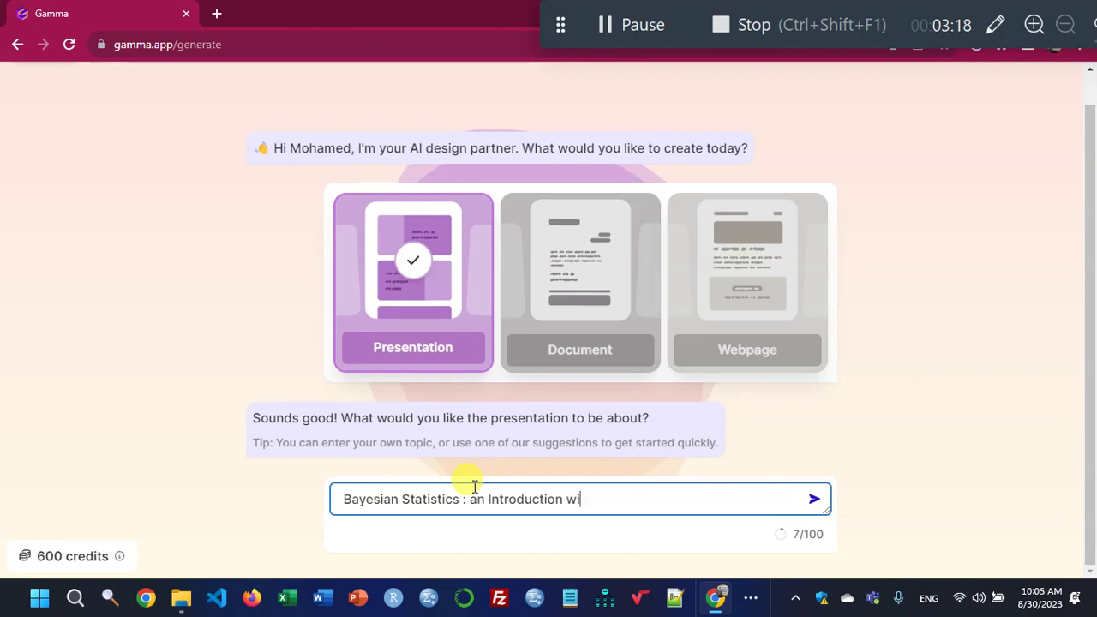
pyautogui.write('th pr')
pyautogui.write('ac')
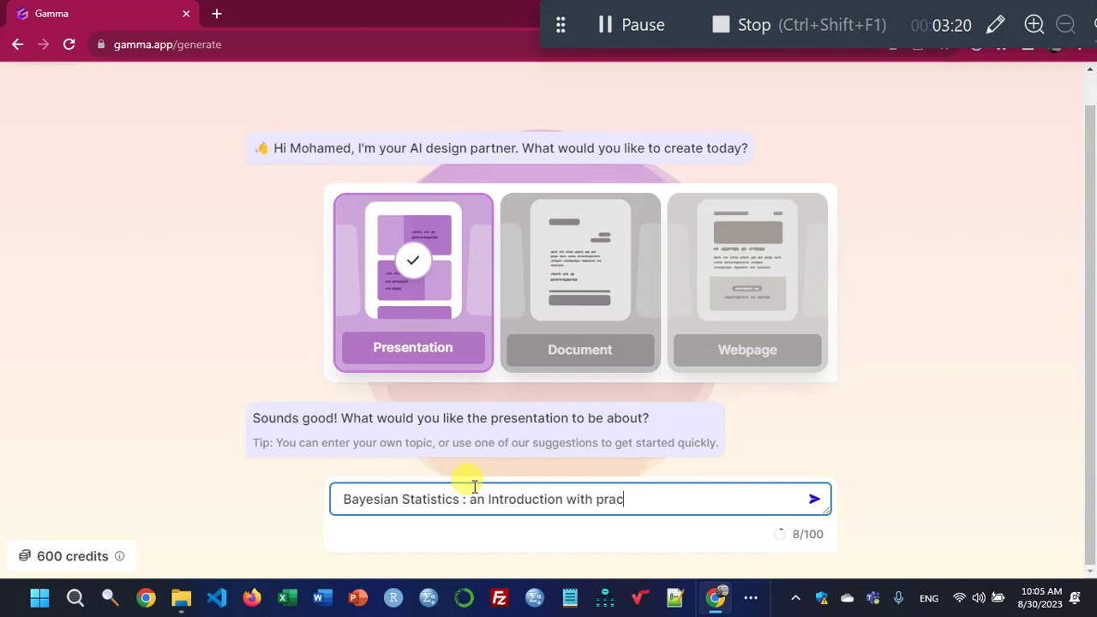
pyautogui.write('tical Exam')
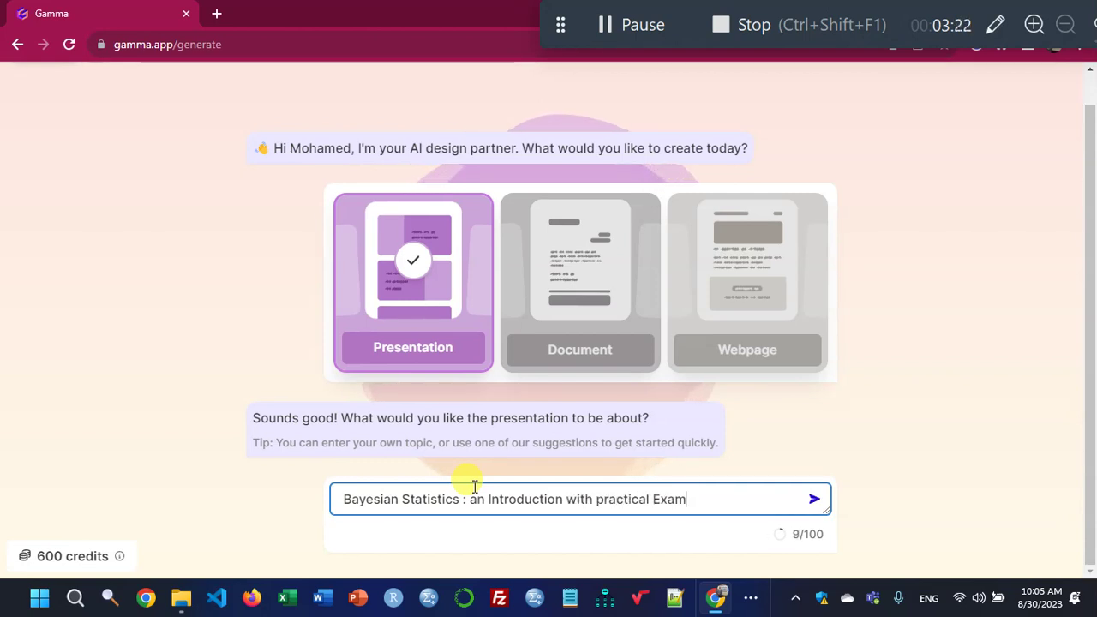
pyautogui.write('ple')
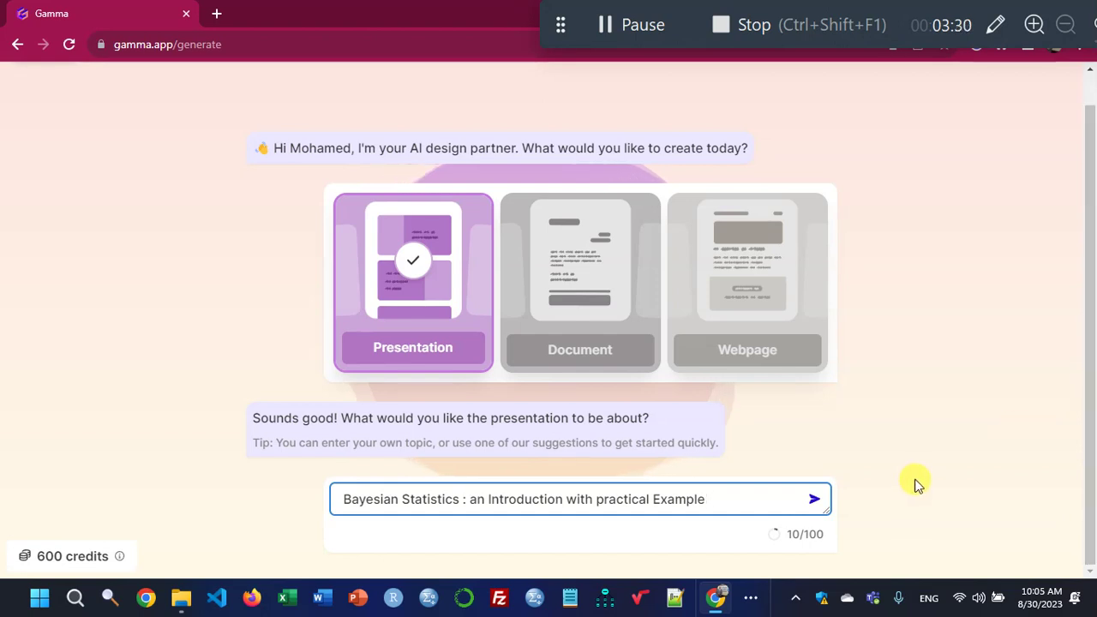
pyautogui.click(810, 496)
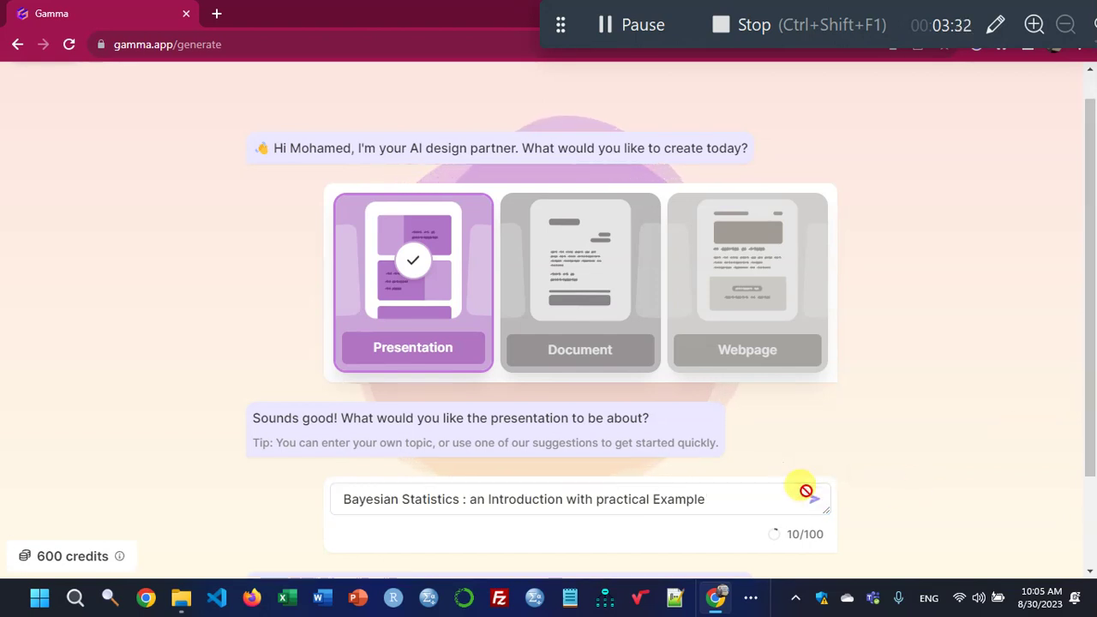
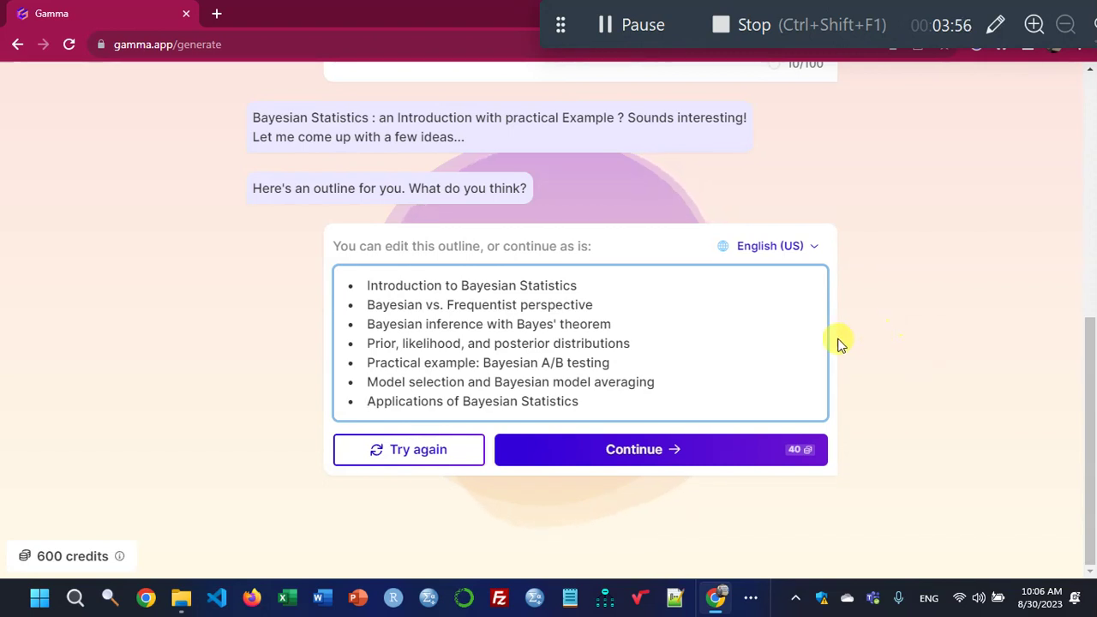
# - Add outline items 'T Test using Bayesian' and 'Regression using Bayesian' after the prior/likelihood/posterior bullet
pyautogui.click(649, 343)
pyautogui.press('Return')
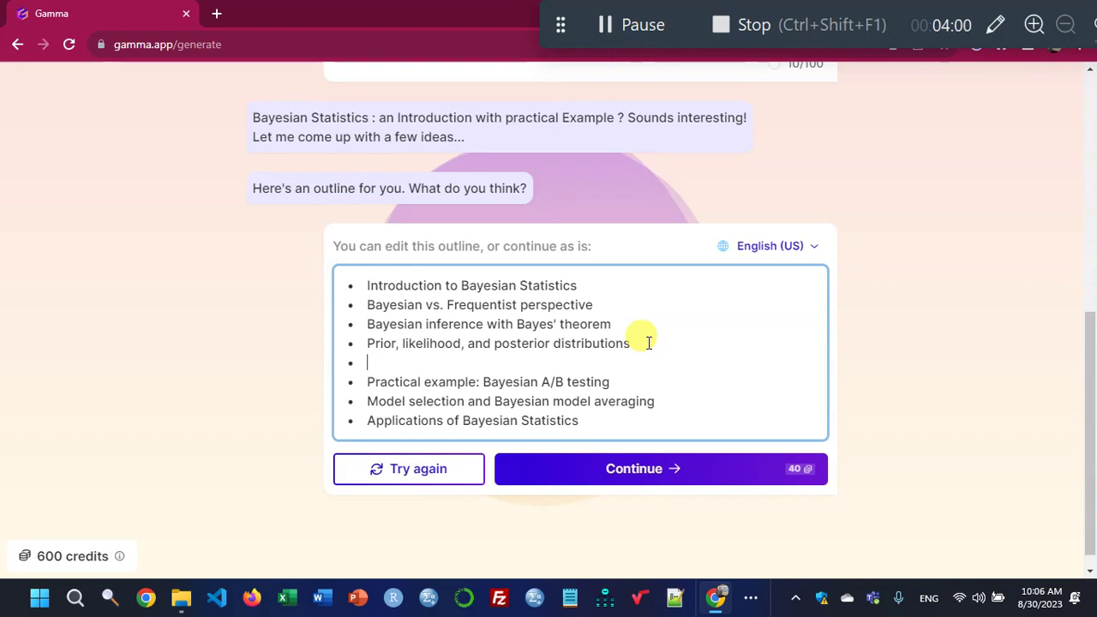
pyautogui.write('Test using ')
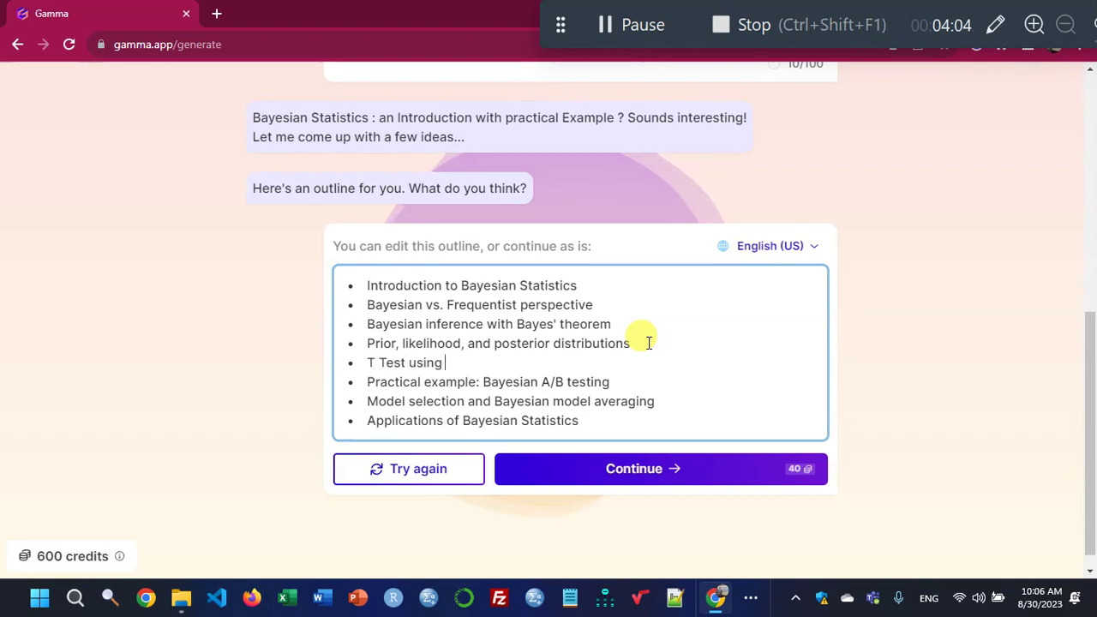
pyautogui.write('Ba')
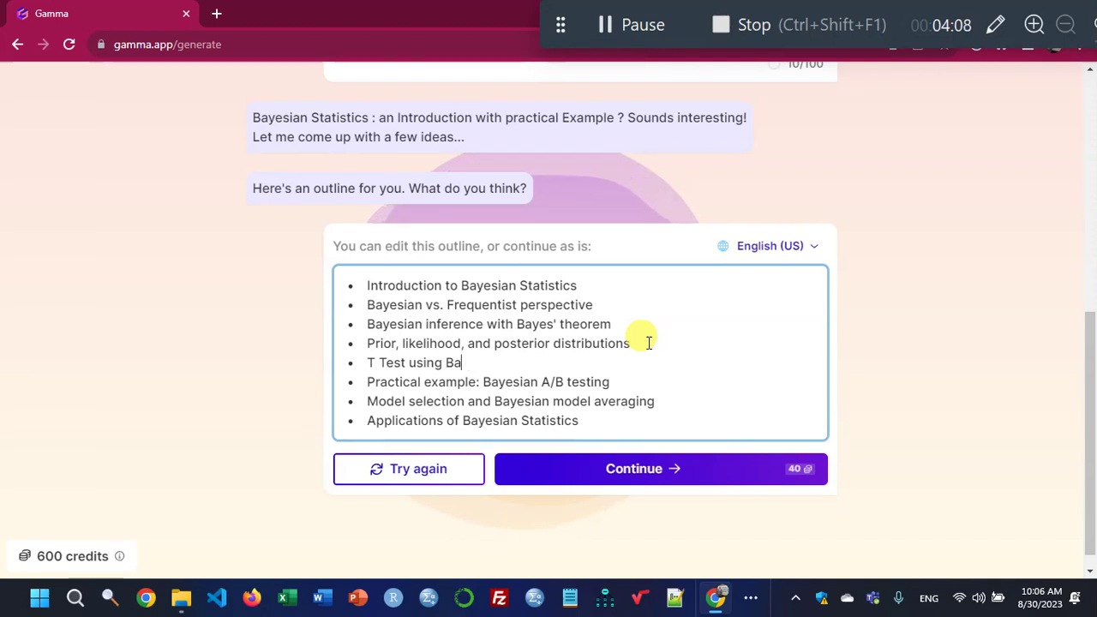
pyautogui.write('ayesian')
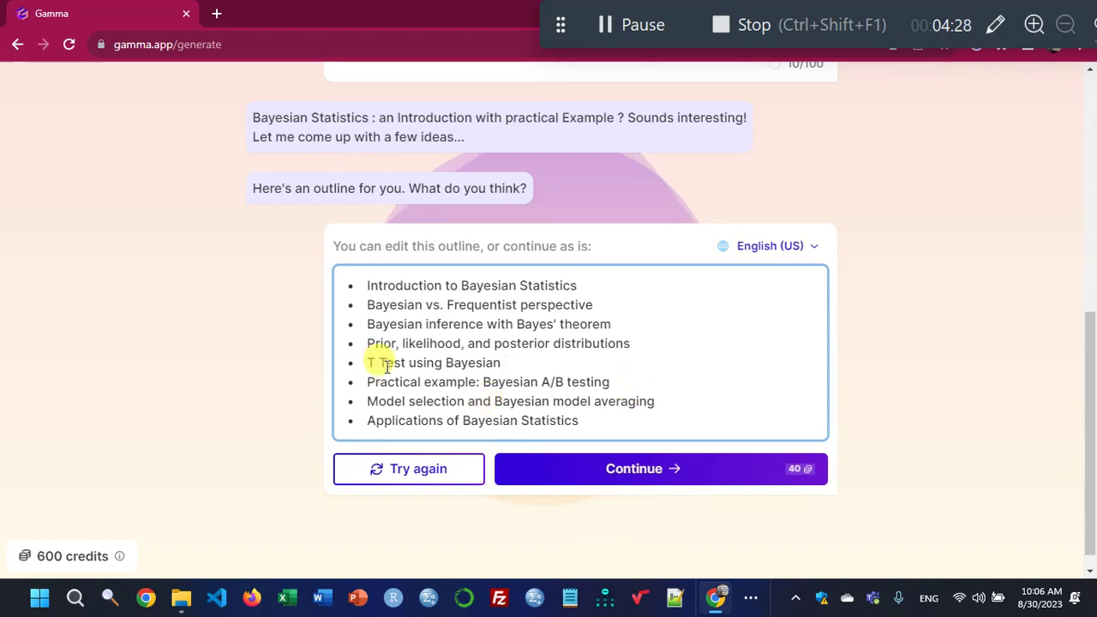
pyautogui.press('Return')
pyautogui.write('Re')
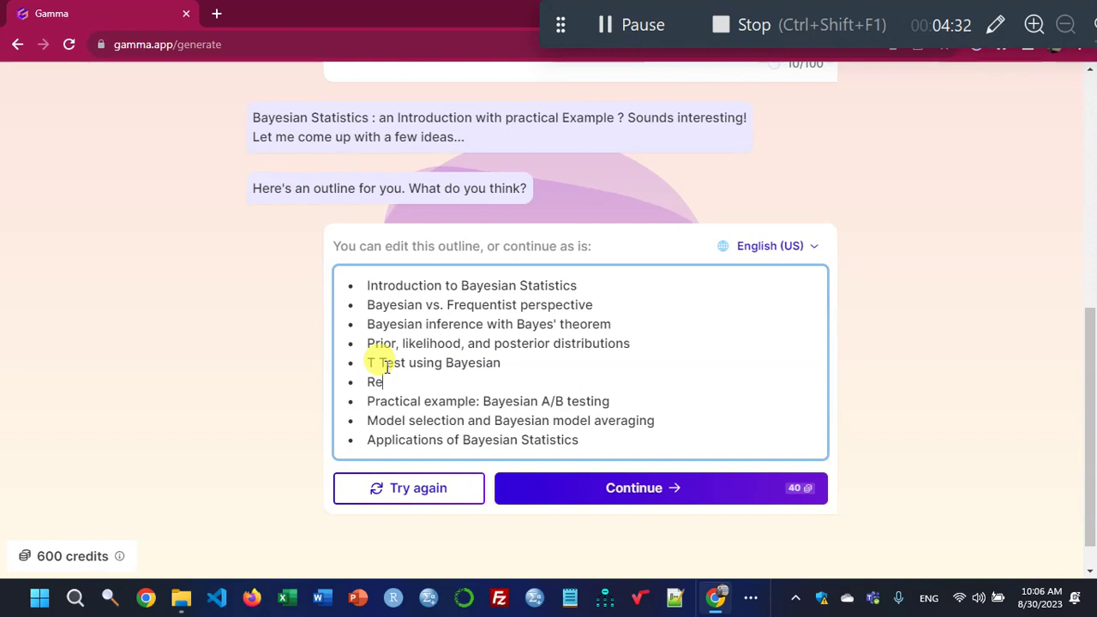
pyautogui.write('gression using Bayesian')
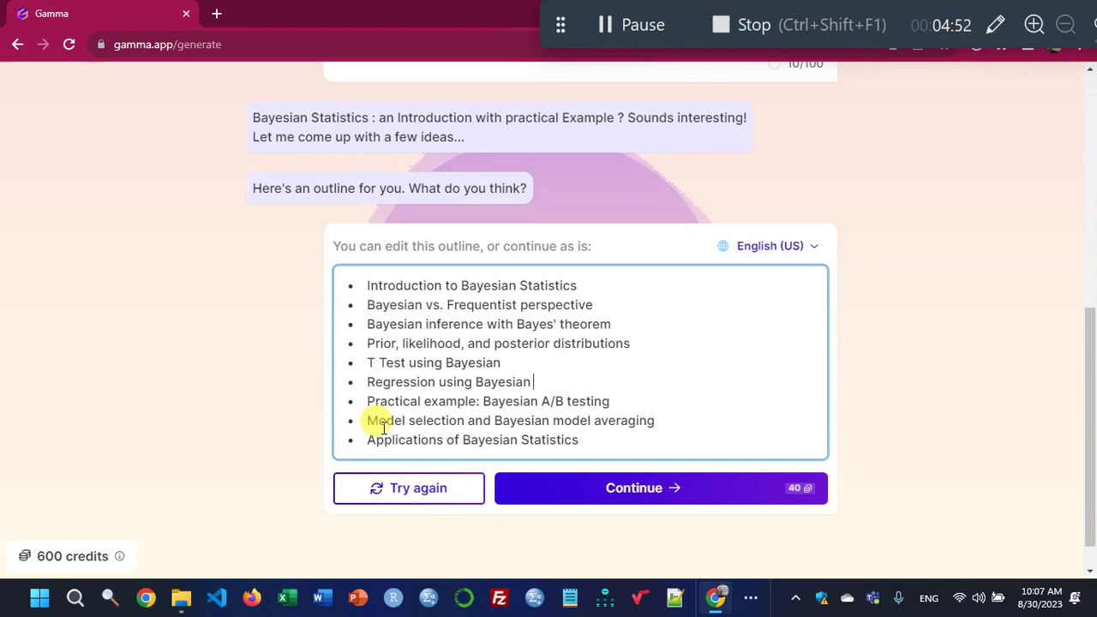
# - Accept the edited outline and pick the Marine theme with its dark mountain preview
pyautogui.click(626, 504)
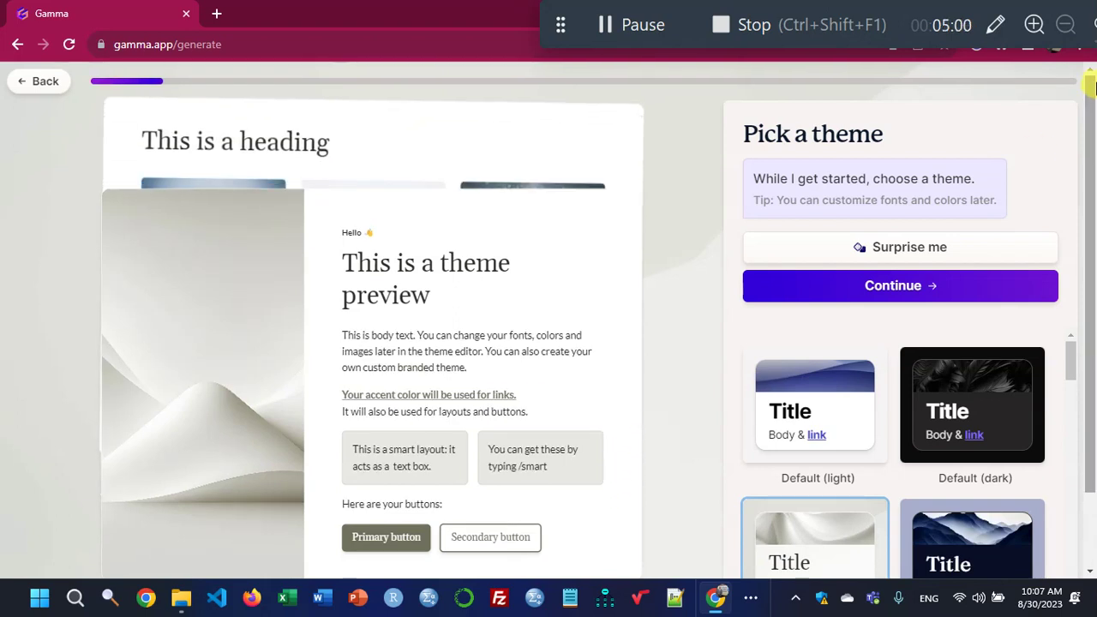
pyautogui.moveTo(1092, 104); pyautogui.dragTo(1091, 210)
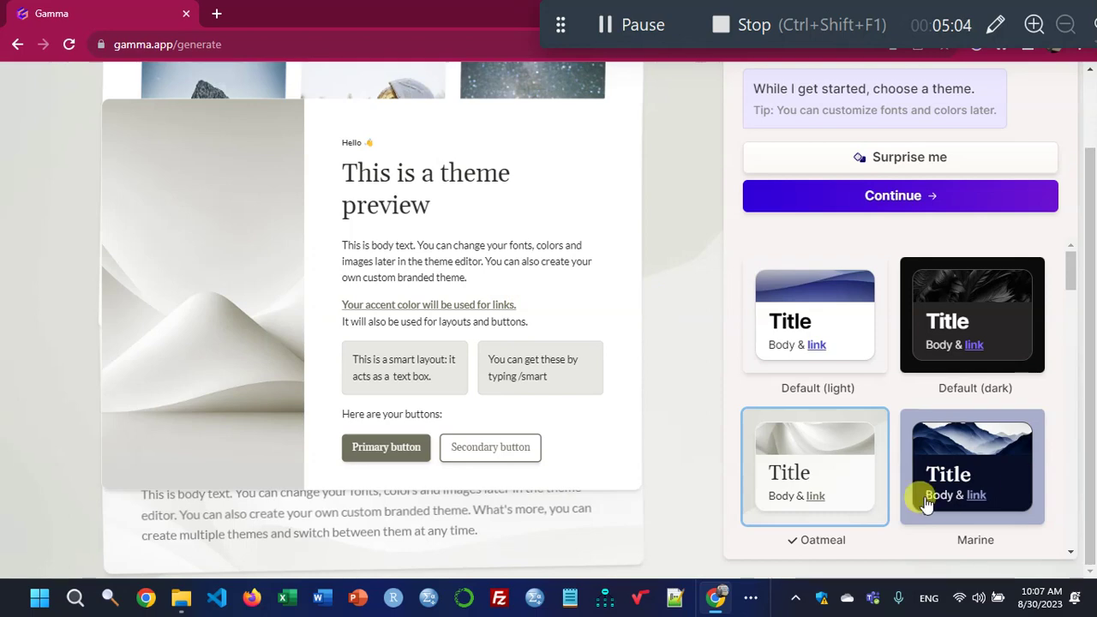
pyautogui.click(991, 461)
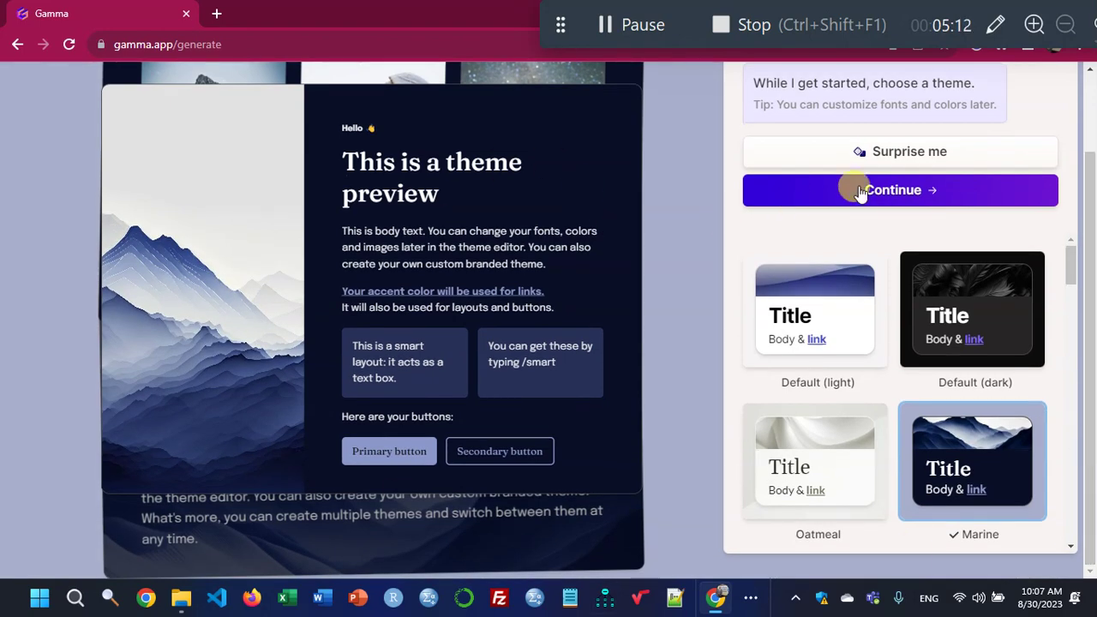
# - Confirm the Marine theme and generate the Bayesian Statistics deck, ending with a three-part Conclusion card
pyautogui.click(892, 196)
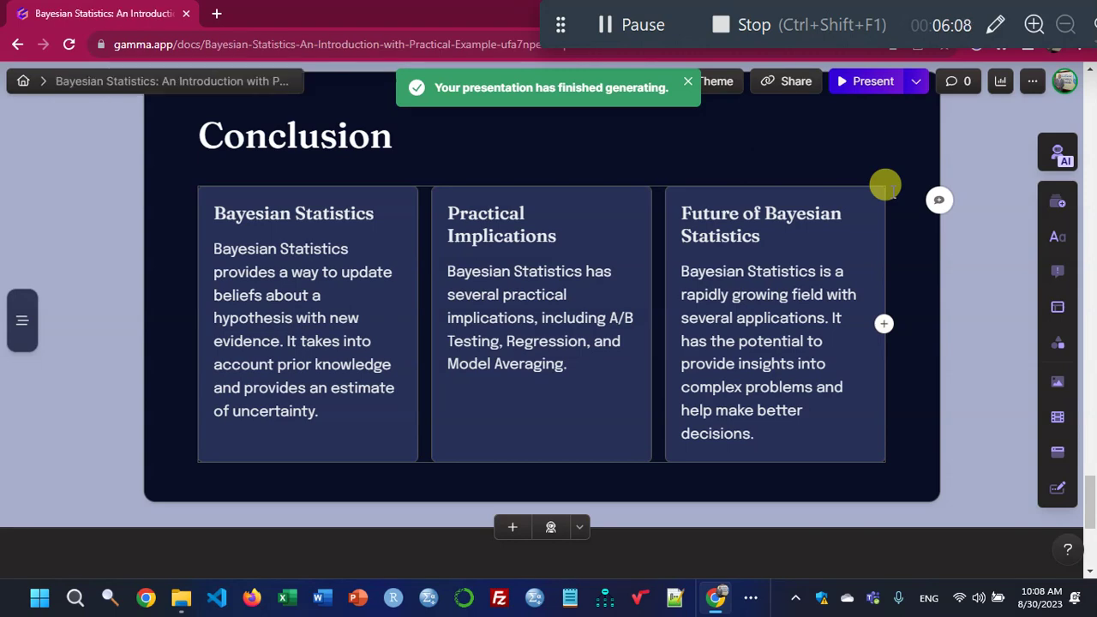
pyautogui.scroll(4, 529, 220)
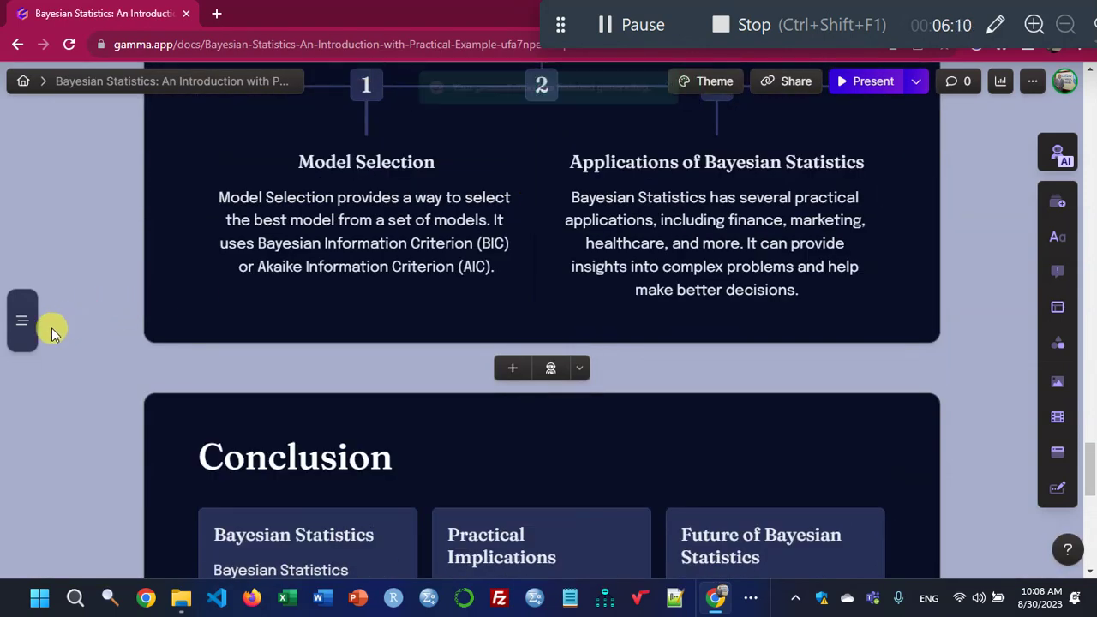
pyautogui.moveTo(22, 318)
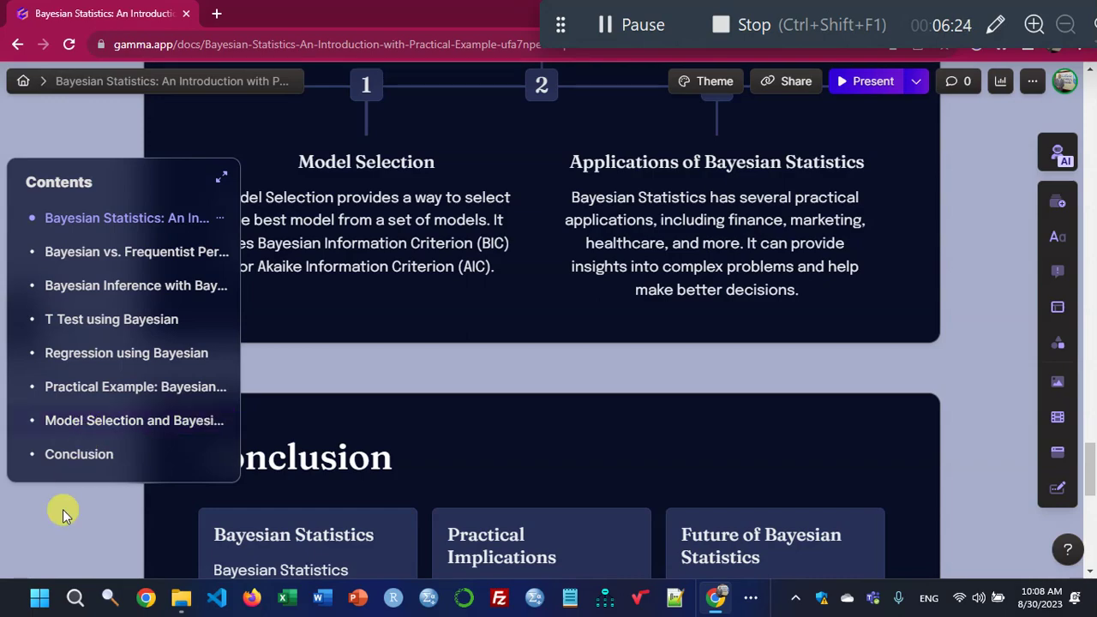
pyautogui.scroll(2, 613, 306)
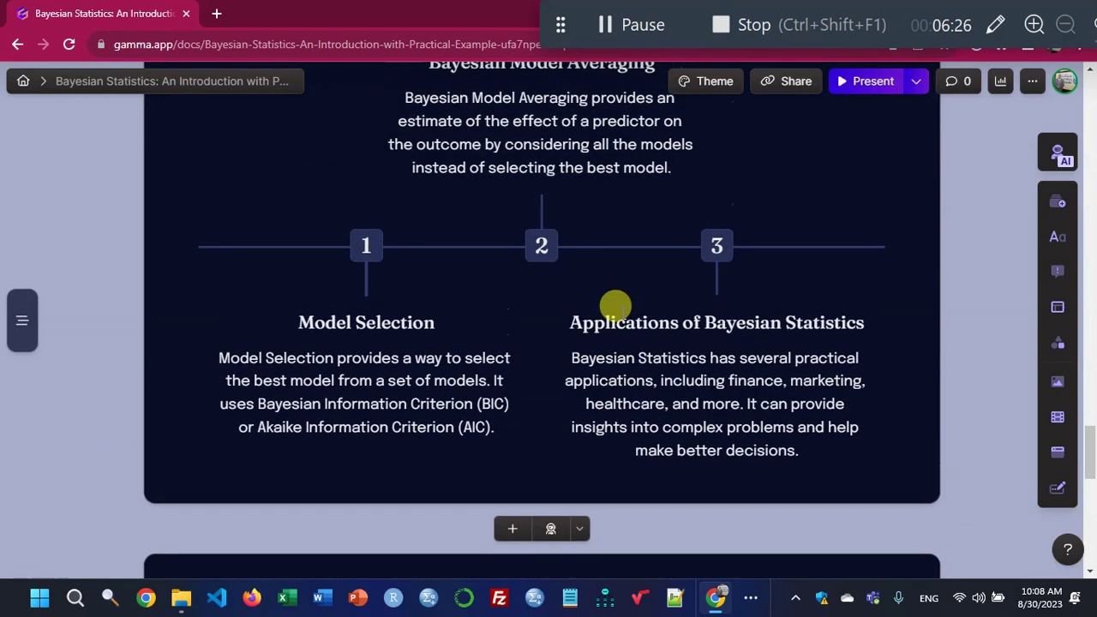
pyautogui.scroll(3, 622, 310)
pyautogui.scroll(2, 614, 305)
pyautogui.scroll(-3, 591, 179)
pyautogui.scroll(-1, 591, 178)
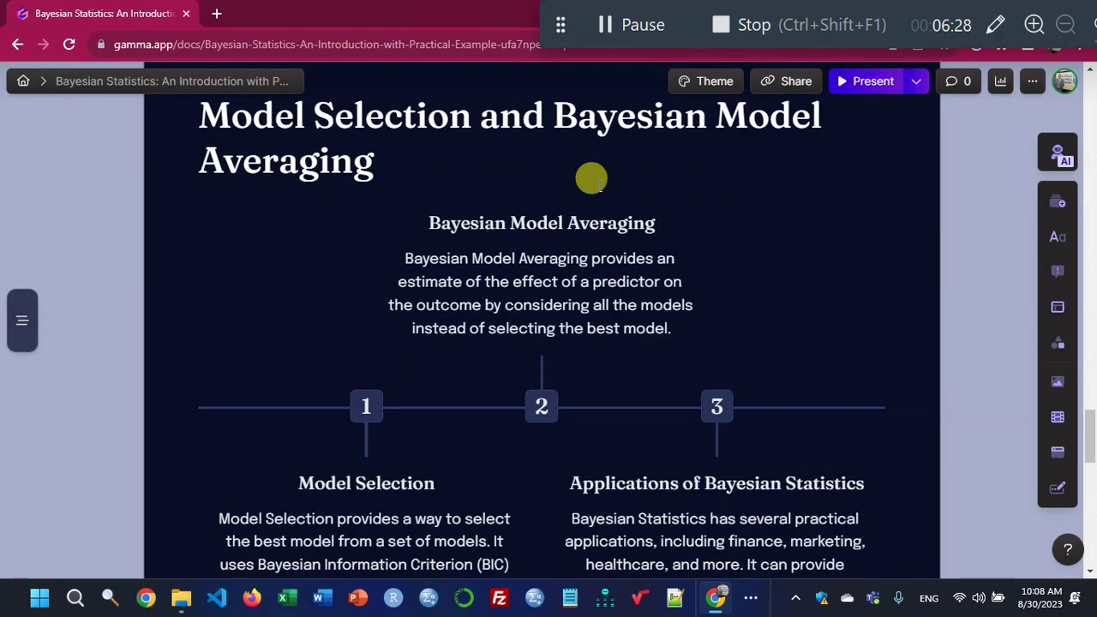
pyautogui.scroll(-2, 590, 178)
pyautogui.scroll(-3, 590, 180)
pyautogui.scroll(-4, 592, 179)
pyautogui.scroll(2, 592, 178)
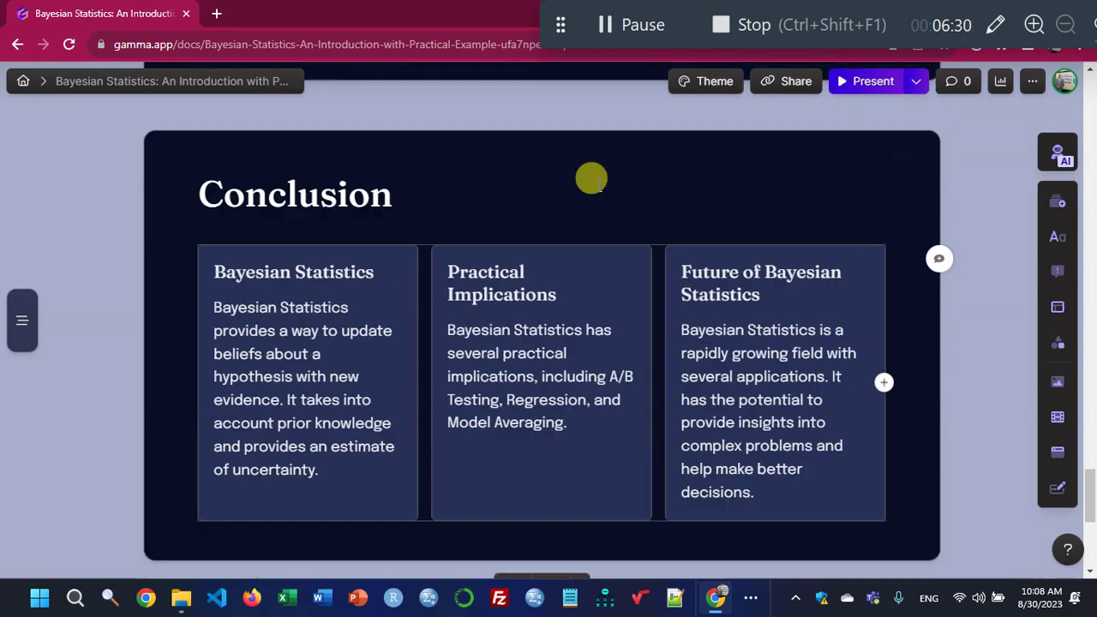
pyautogui.scroll(4, 590, 178)
pyautogui.scroll(3, 590, 178)
pyautogui.scroll(2, 592, 180)
pyautogui.scroll(1, 591, 180)
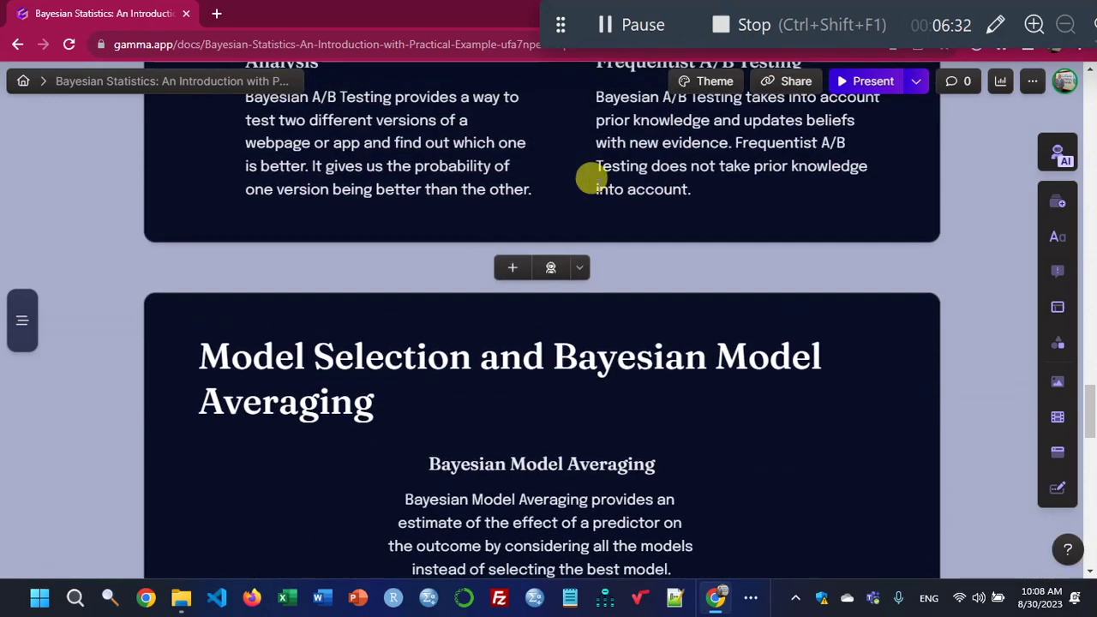
pyautogui.scroll(1, 588, 177)
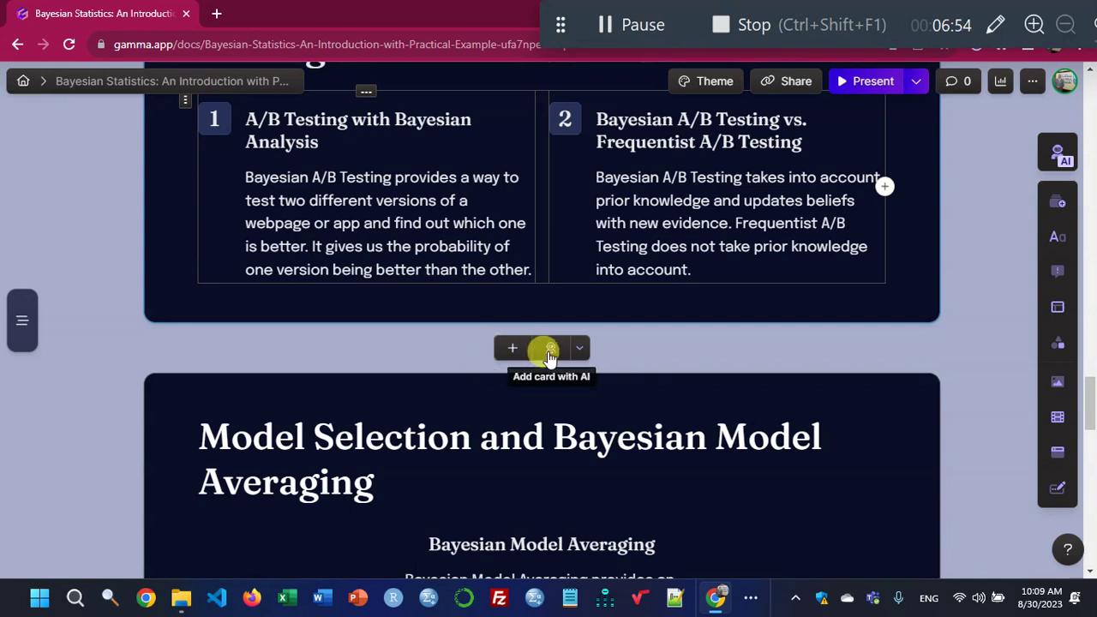
pyautogui.click(550, 350)
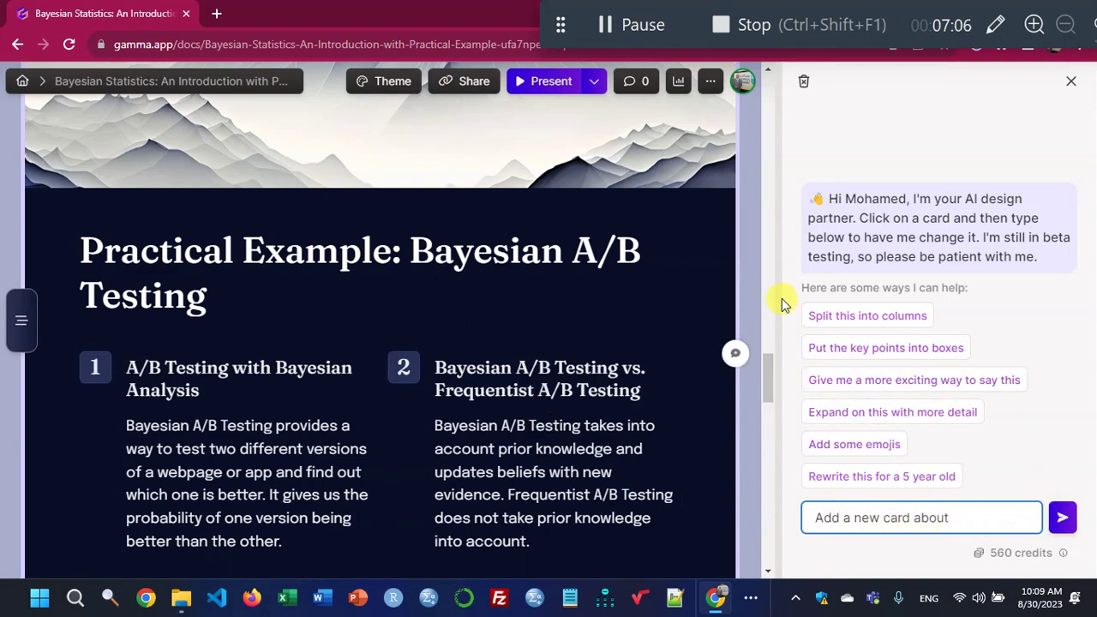
pyautogui.click(1071, 83)
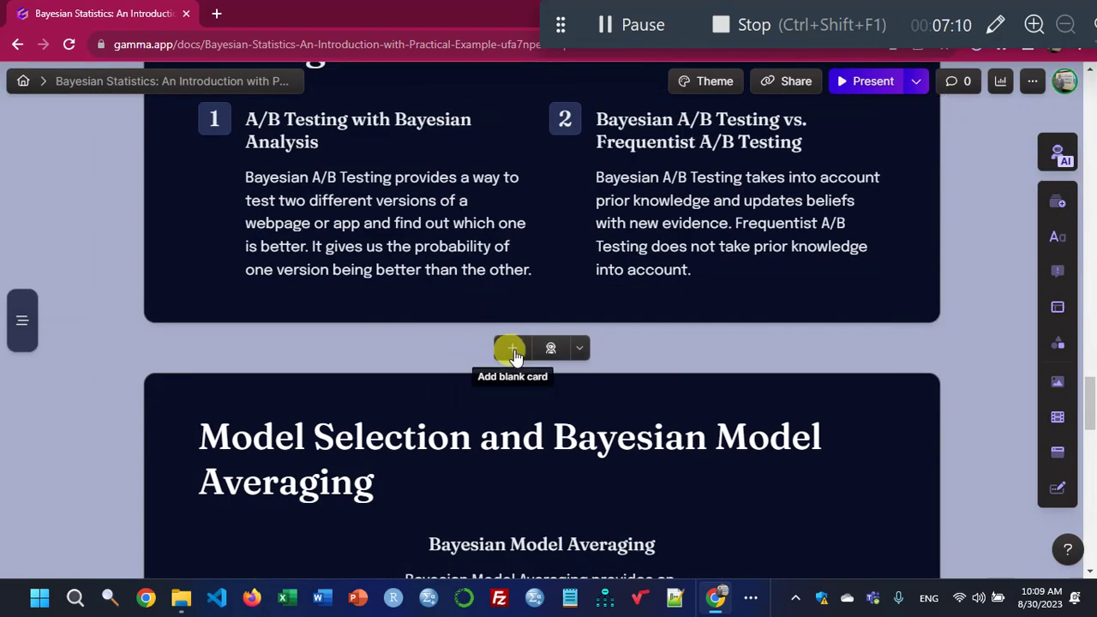
# - Insert a blank card after the A/B Testing card using the text-left, image-right layout
pyautogui.click(513, 350)
pyautogui.scroll(-2, 388, 514)
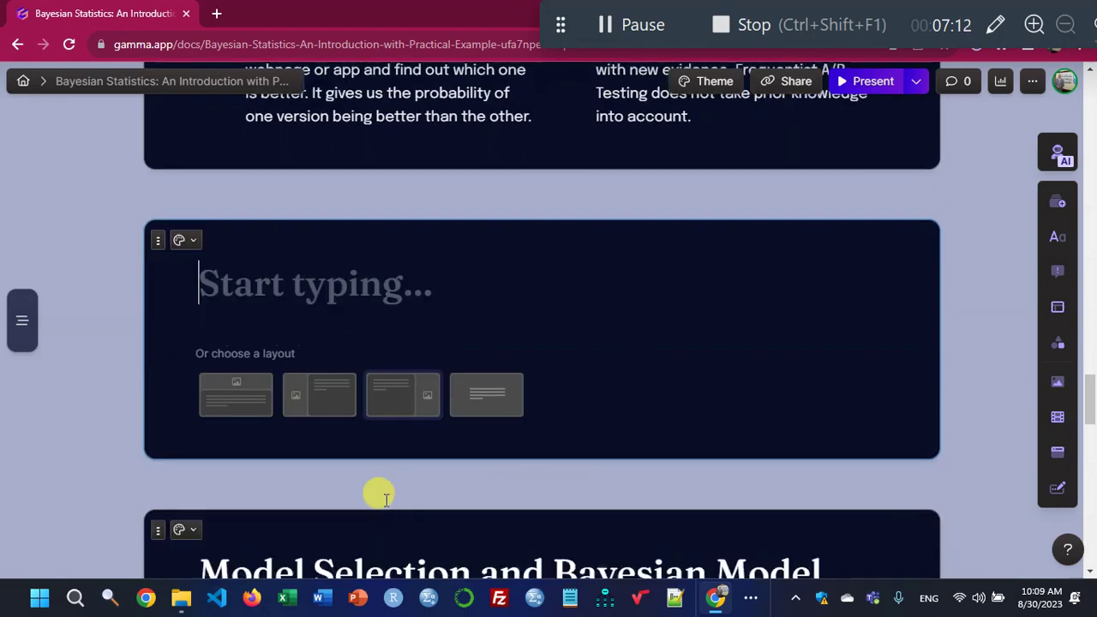
pyautogui.scroll(-1, 386, 500)
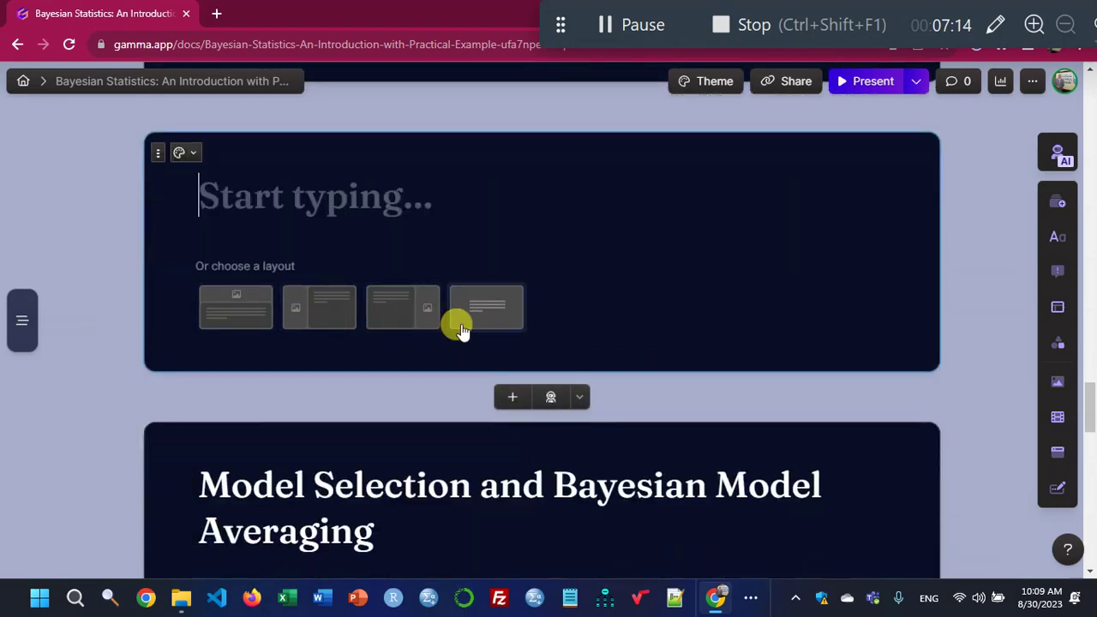
pyautogui.click(387, 322)
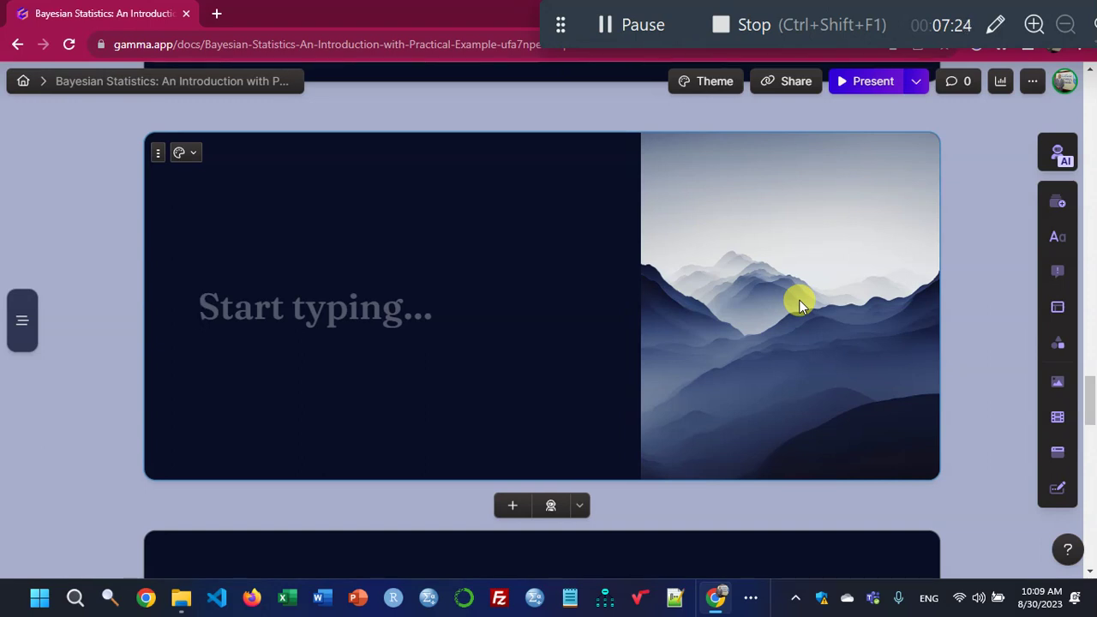
# - Insert an empty image placeholder into the new card and open its media settings
pyautogui.click(1060, 383)
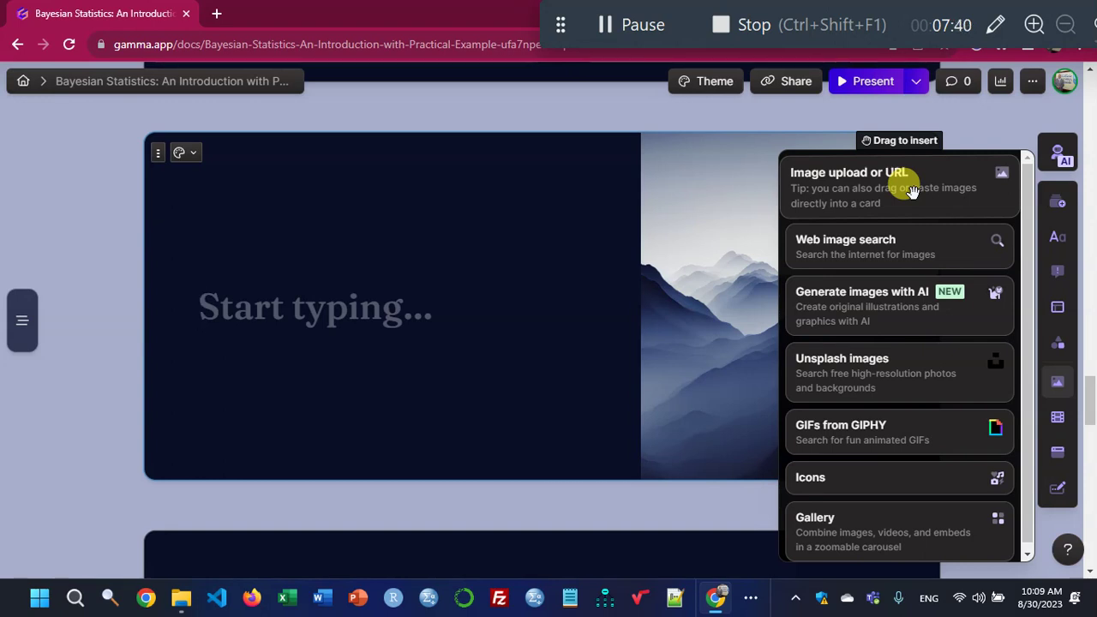
pyautogui.click(913, 191)
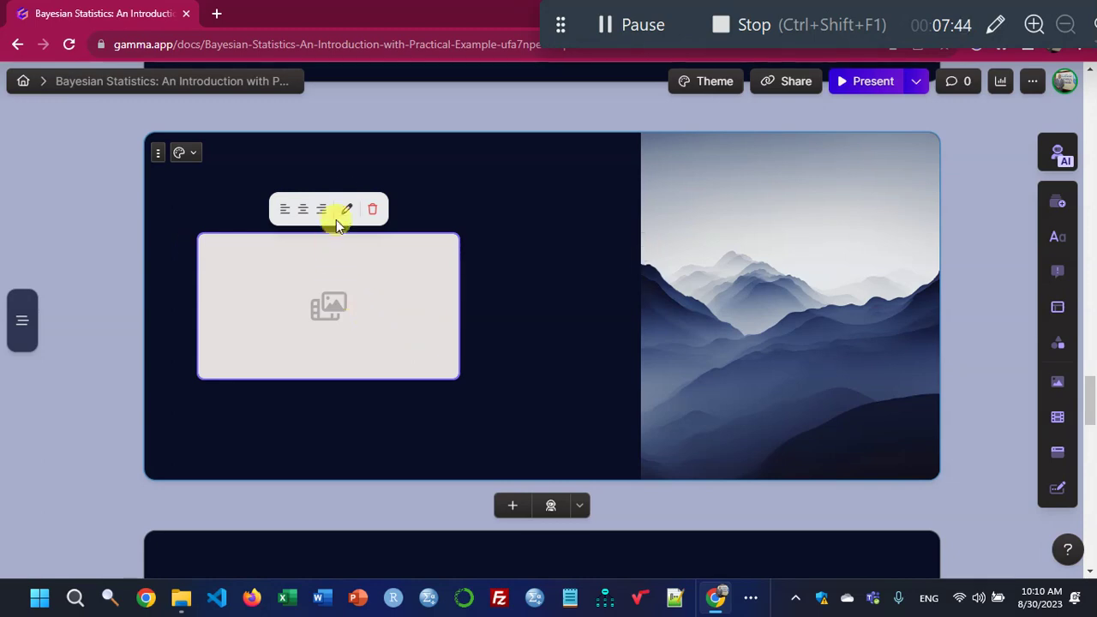
pyautogui.click(344, 210)
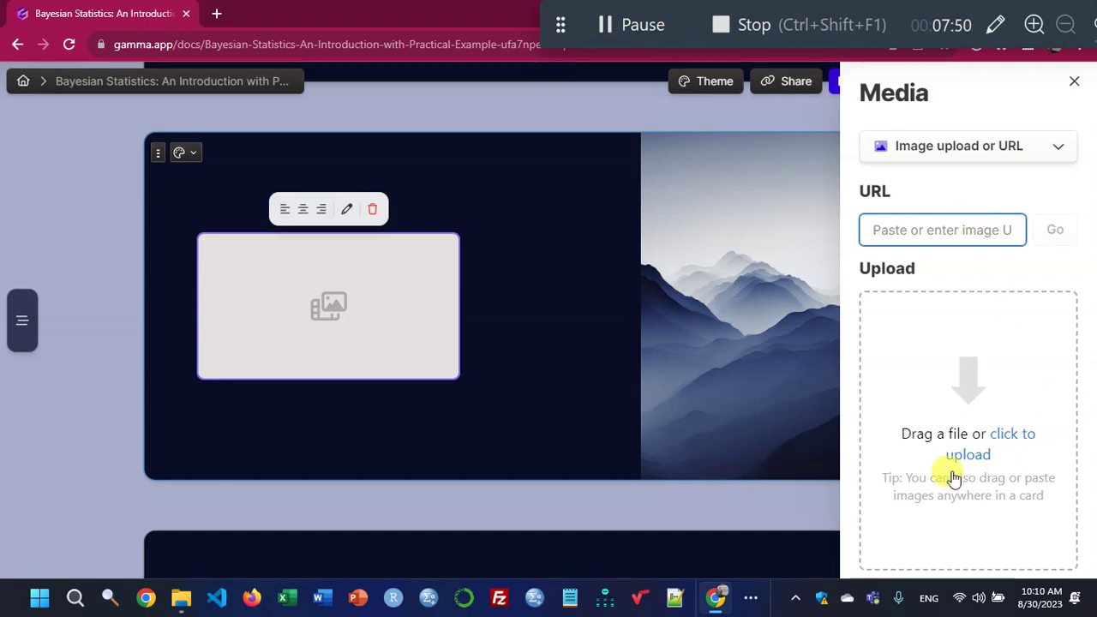
# - Cancel a local file upload and ready the image URL field instead
pyautogui.click(1008, 443)
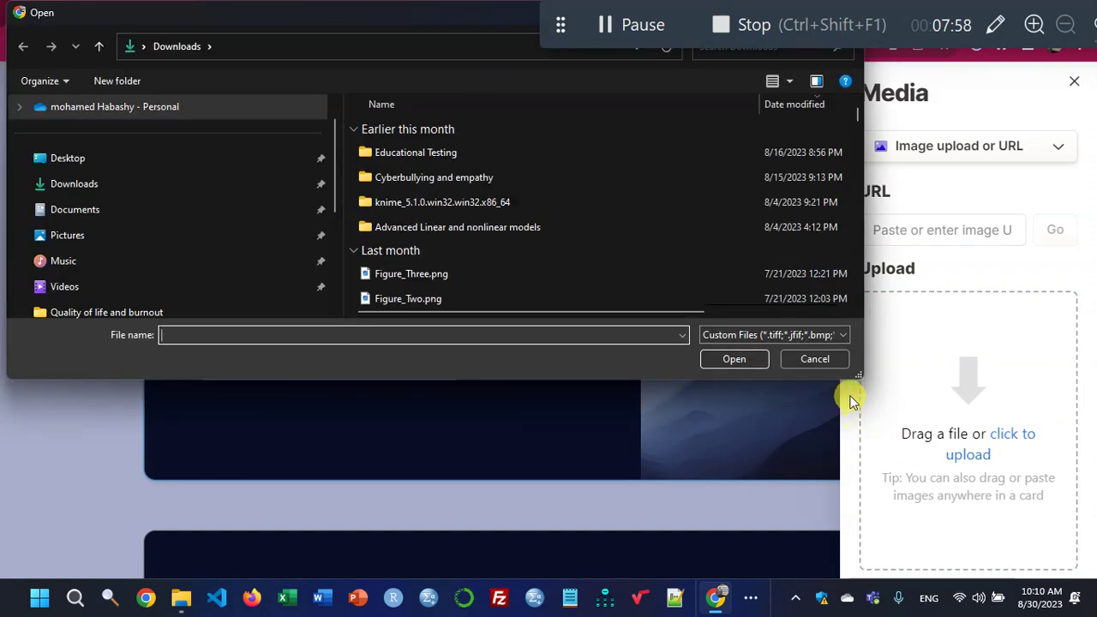
pyautogui.click(815, 359)
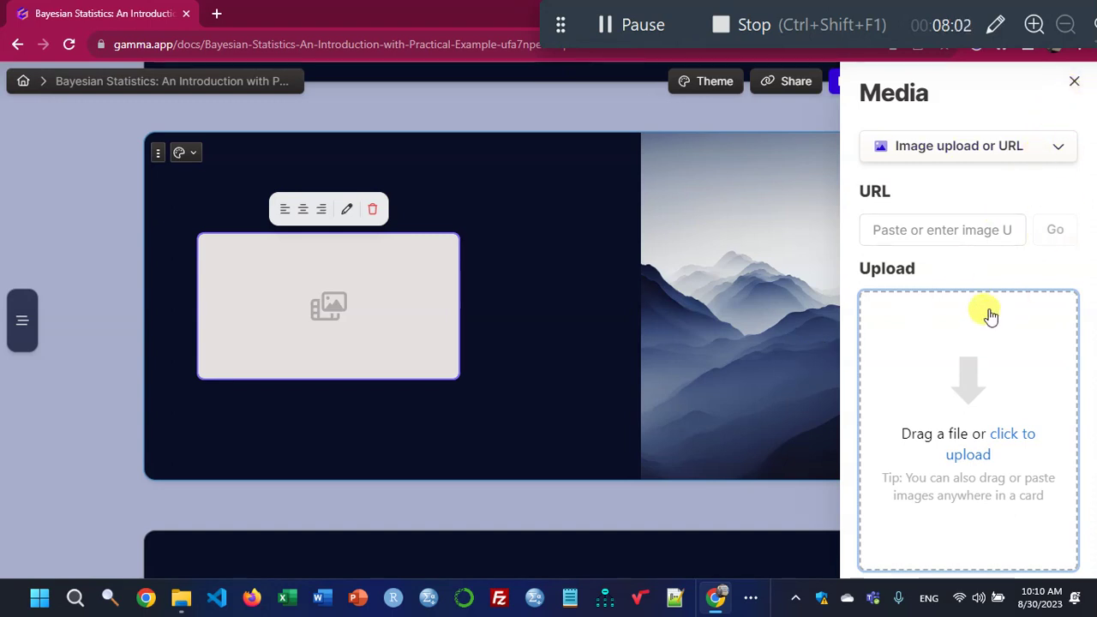
pyautogui.click(959, 228)
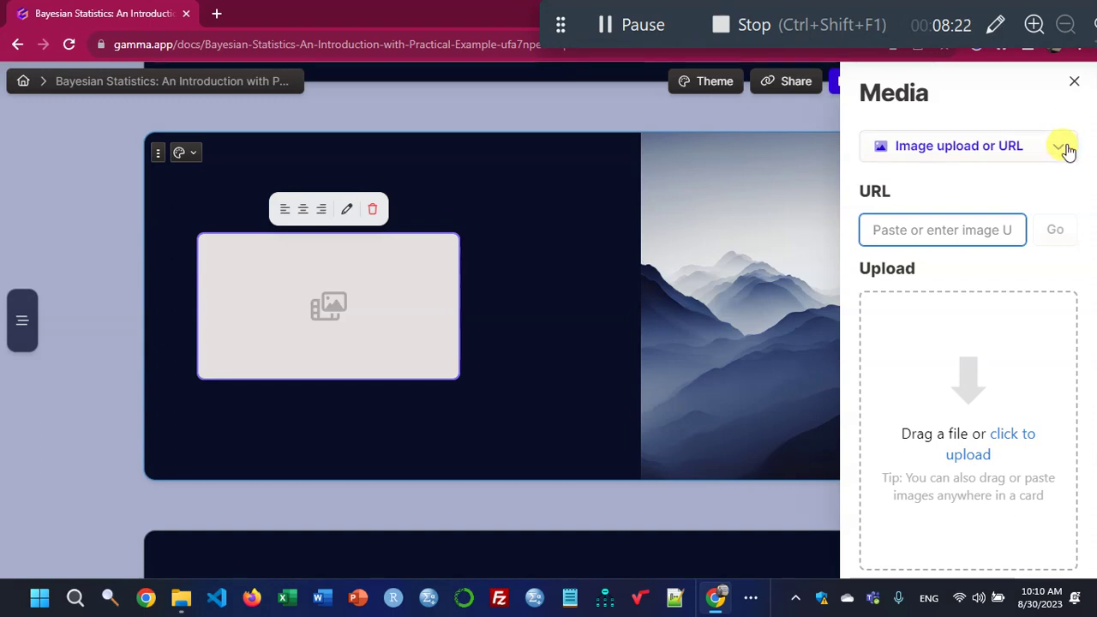
# - Switch the image source to web image search and search for 'bell curve'
pyautogui.click(1066, 150)
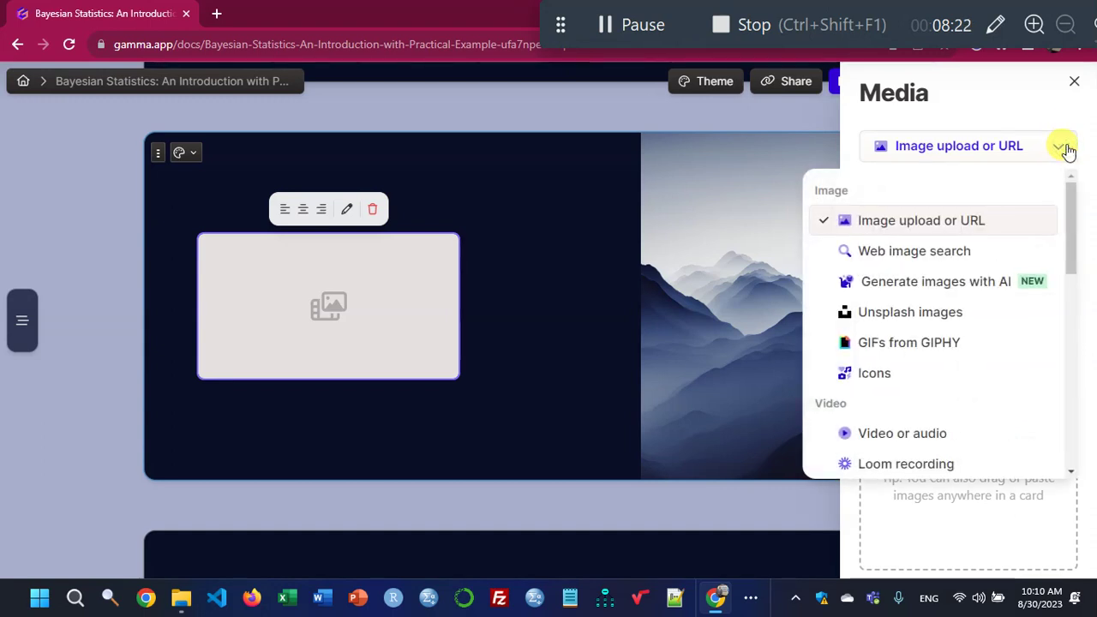
pyautogui.click(940, 254)
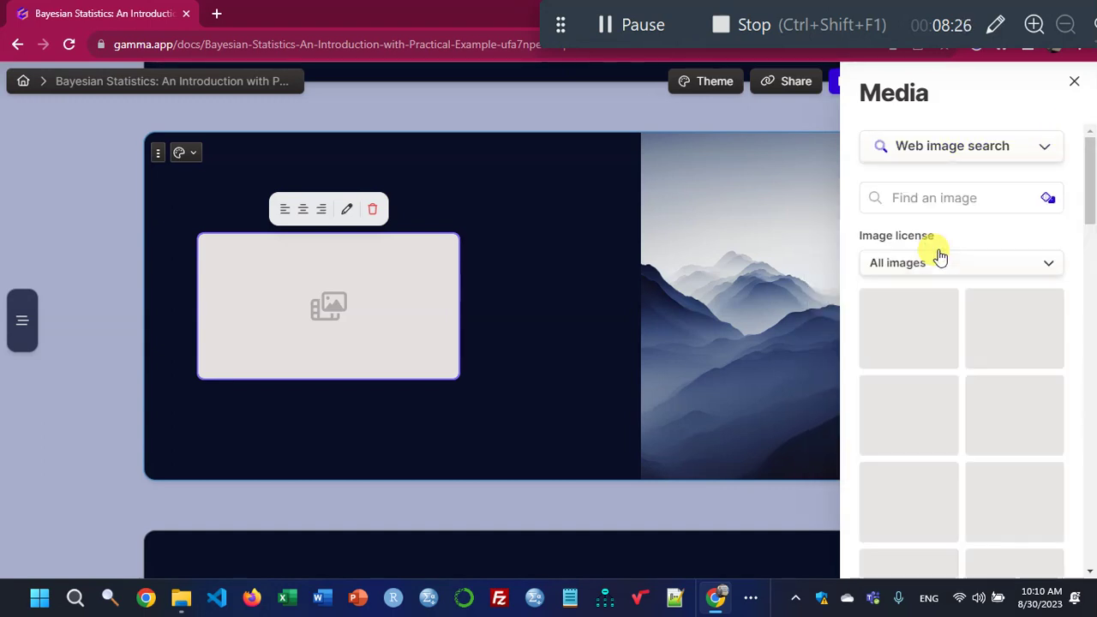
pyautogui.click(943, 197)
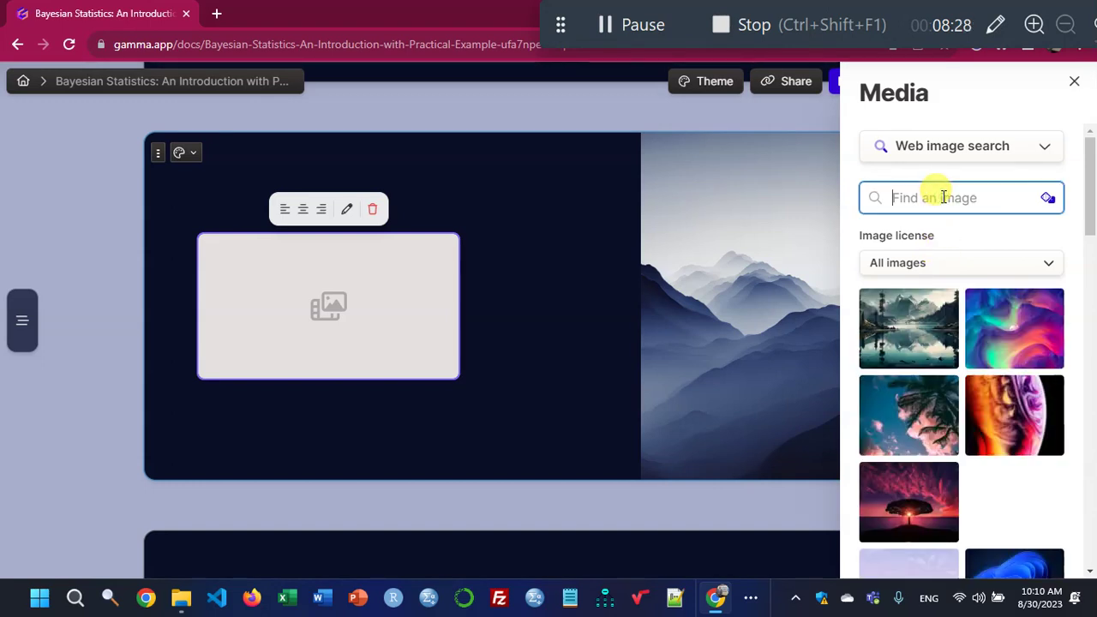
pyautogui.write('be')
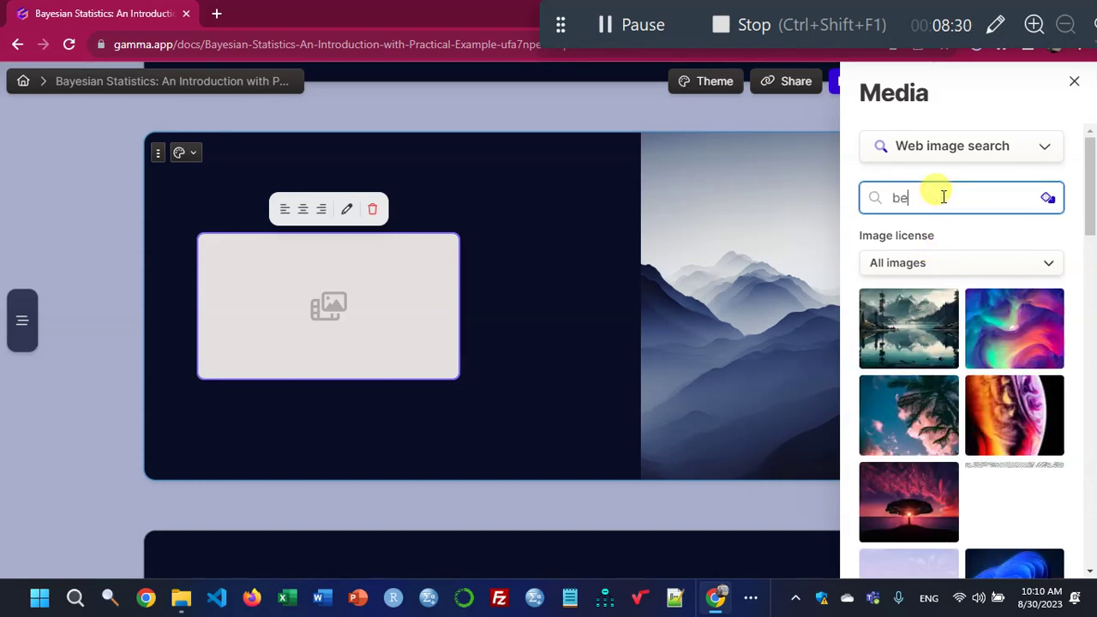
pyautogui.write('ll c')
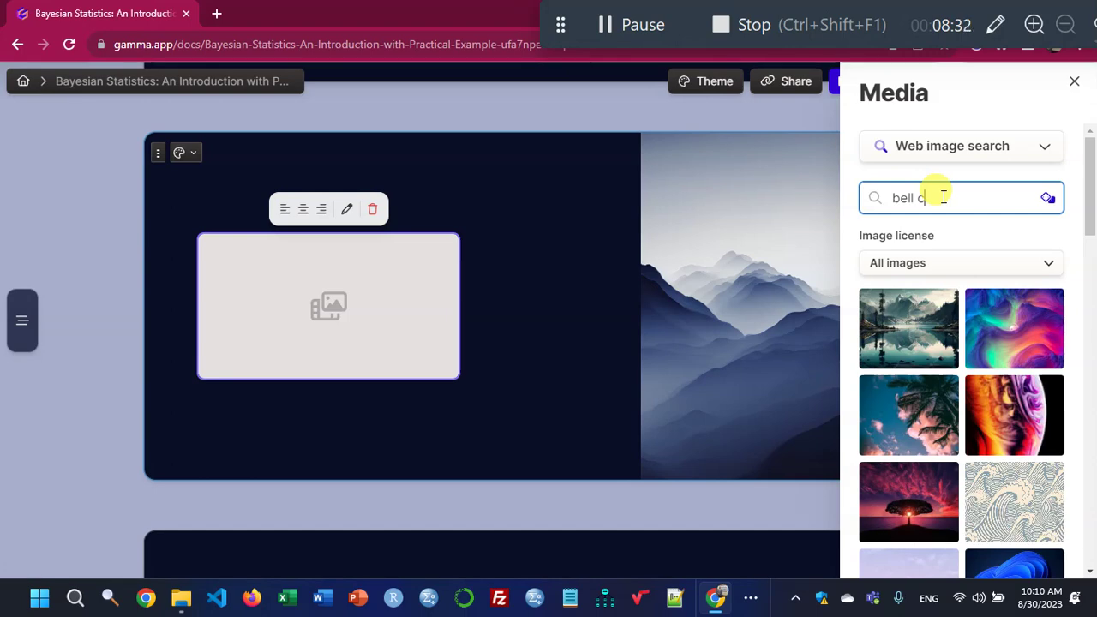
pyautogui.write('urve')
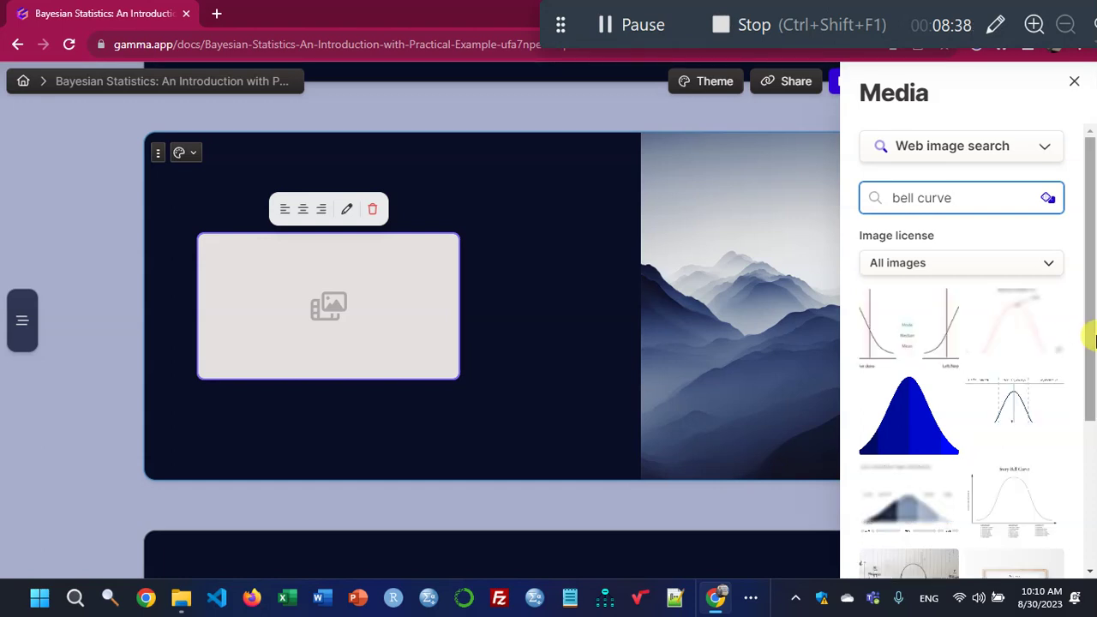
pyautogui.moveTo(1087, 341); pyautogui.dragTo(1093, 444)
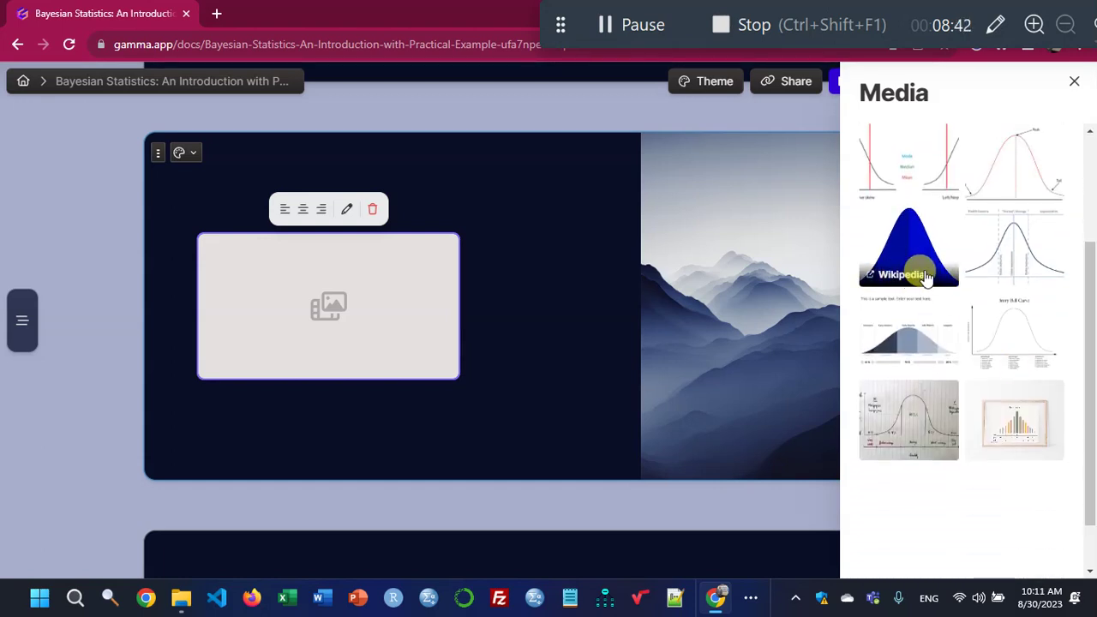
# - Try several bell curve results and keep the blue-and-orange bell curve chart
pyautogui.click(993, 185)
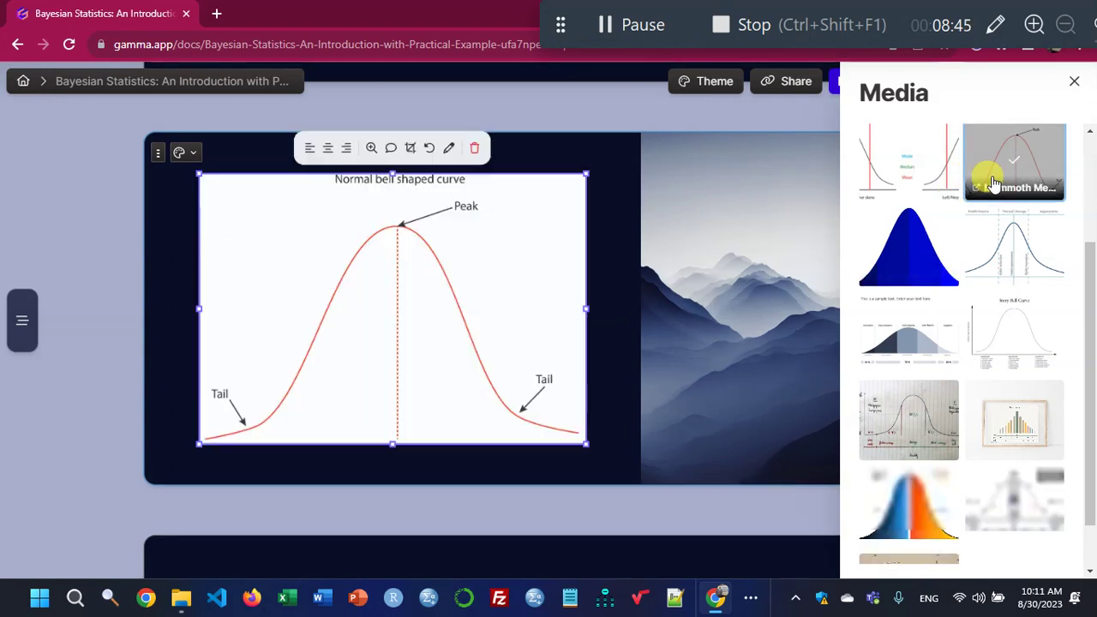
pyautogui.click(896, 278)
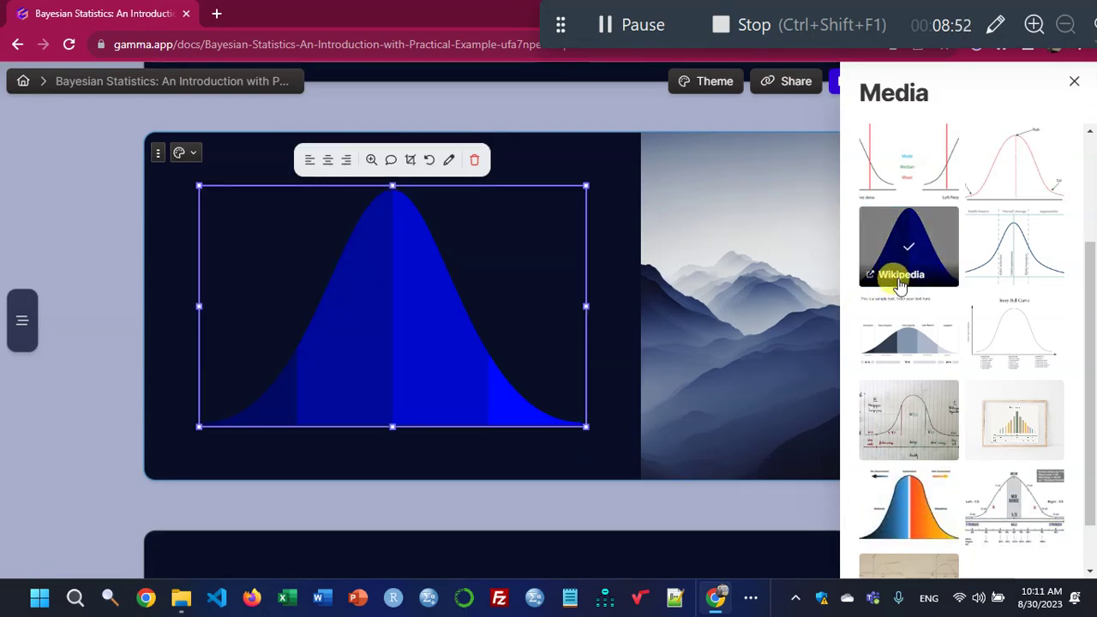
pyautogui.click(1003, 441)
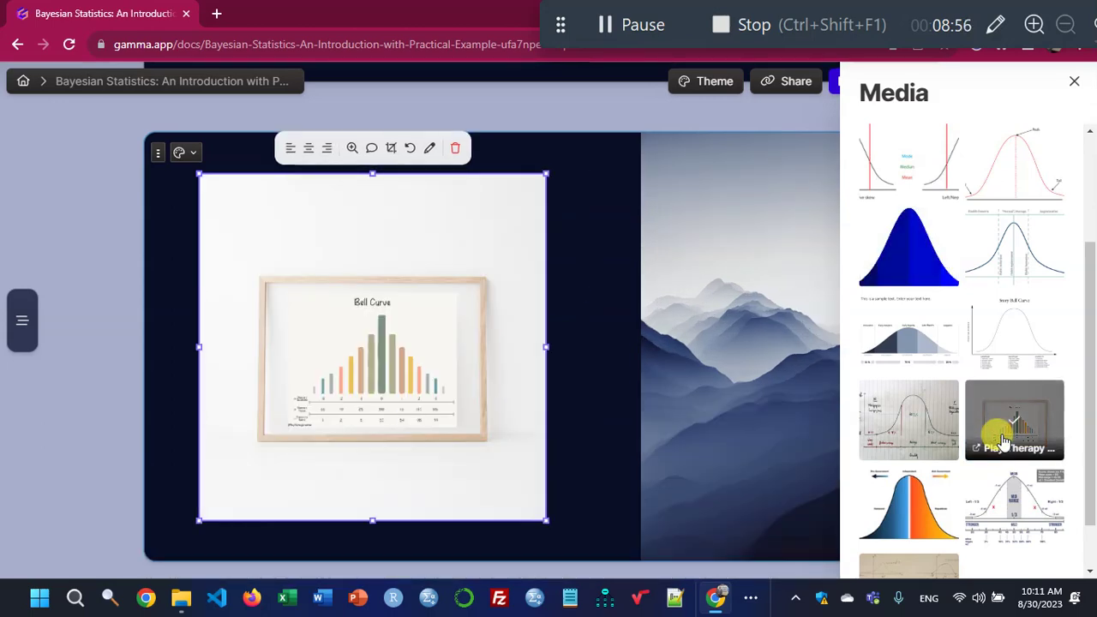
pyautogui.click(867, 531)
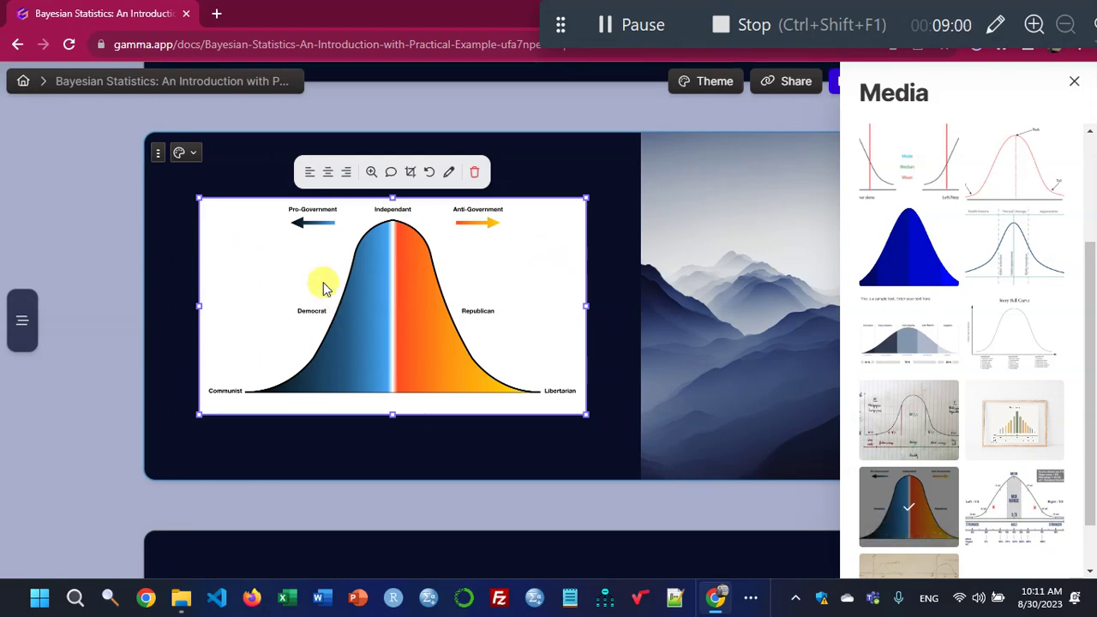
pyautogui.moveTo(1087, 299); pyautogui.dragTo(1093, 199)
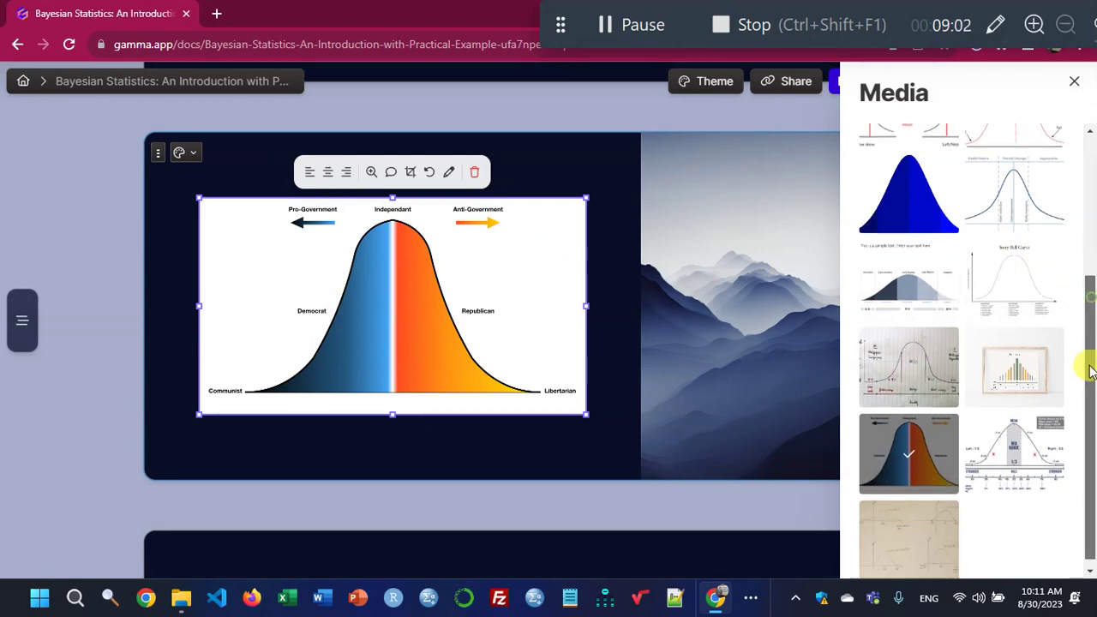
pyautogui.scroll(1, 1094, 199)
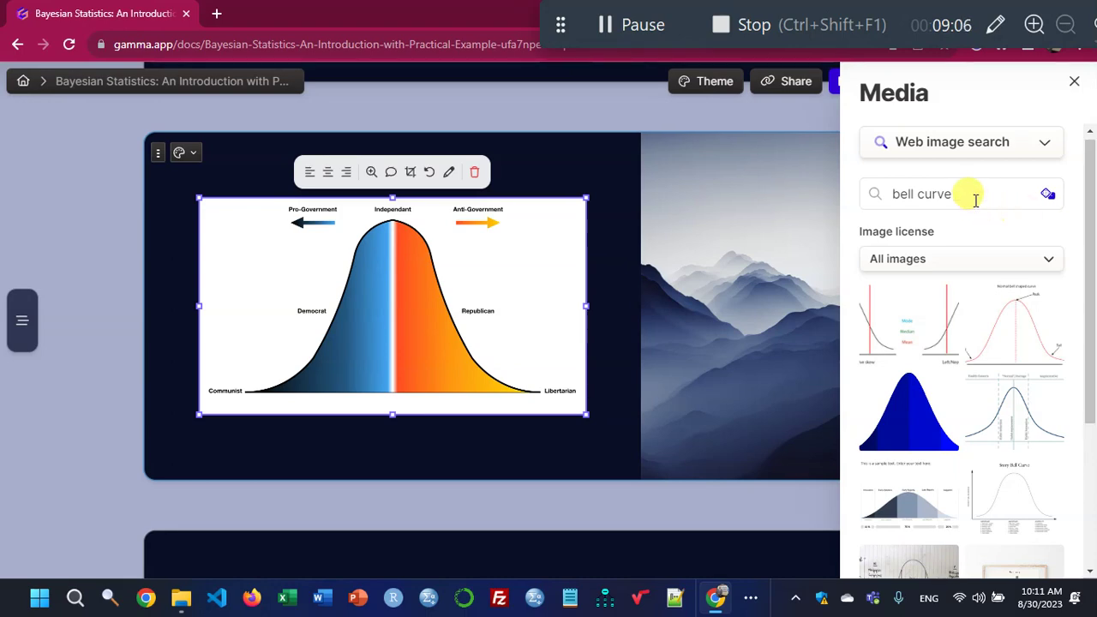
pyautogui.moveTo(967, 194); pyautogui.dragTo(786, 197)
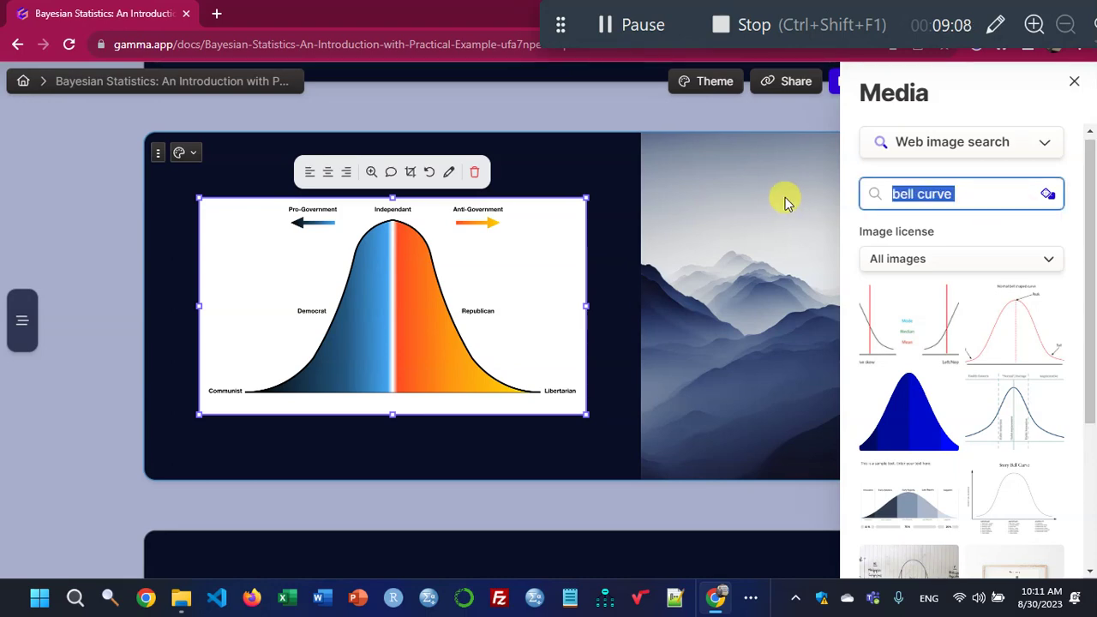
# - Search 'chi-square distribution' and use the coloured normal curve with percentage bands as the image
pyautogui.write('chi-')
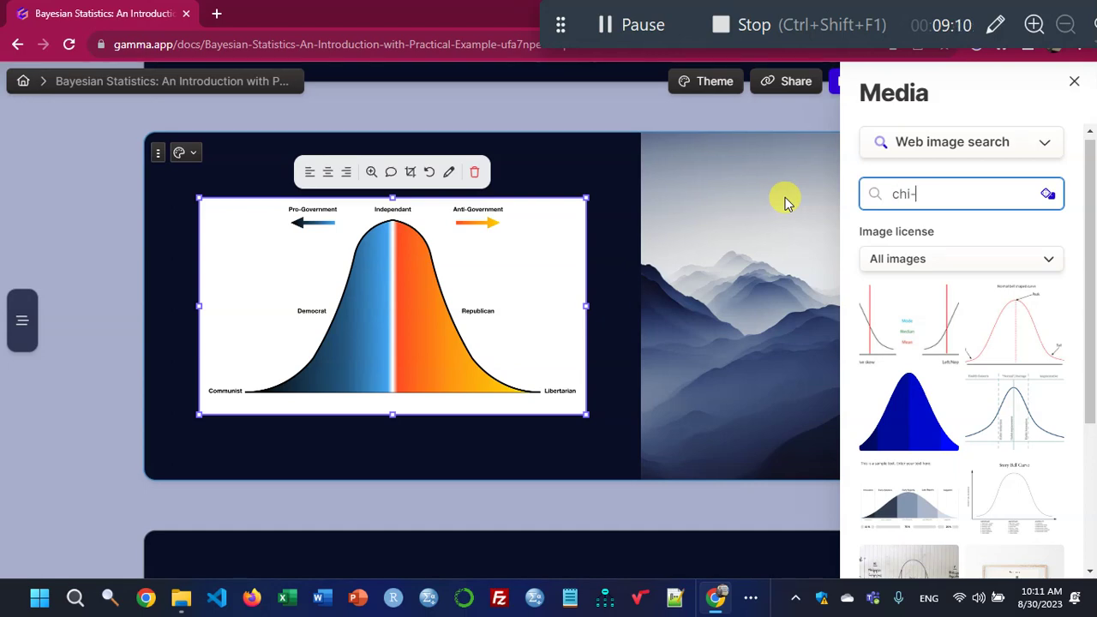
pyautogui.write('square')
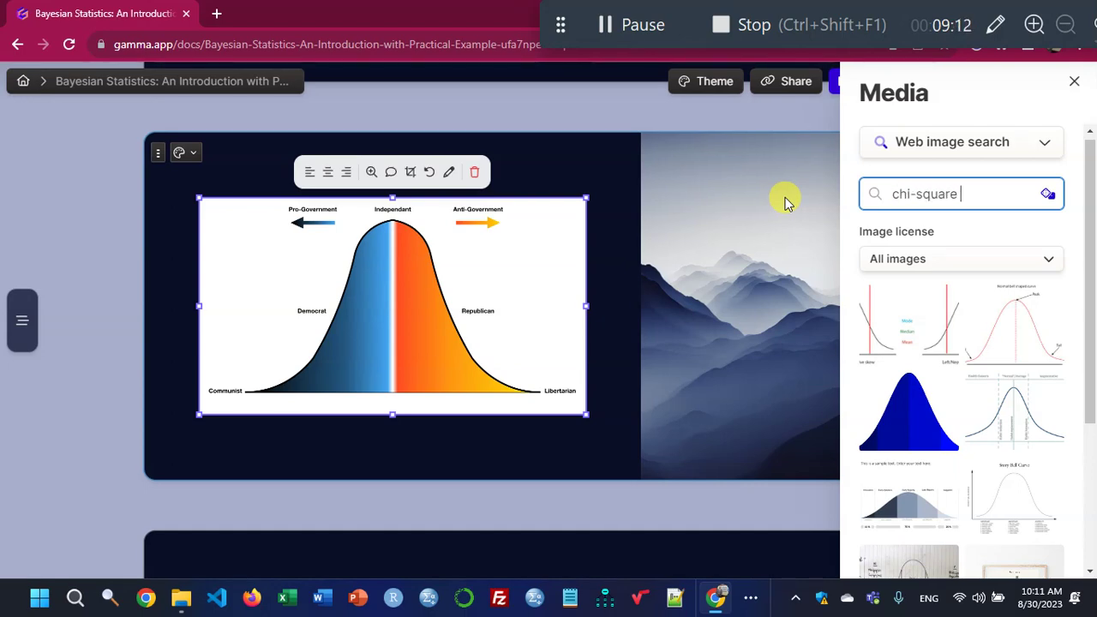
pyautogui.write(' distr')
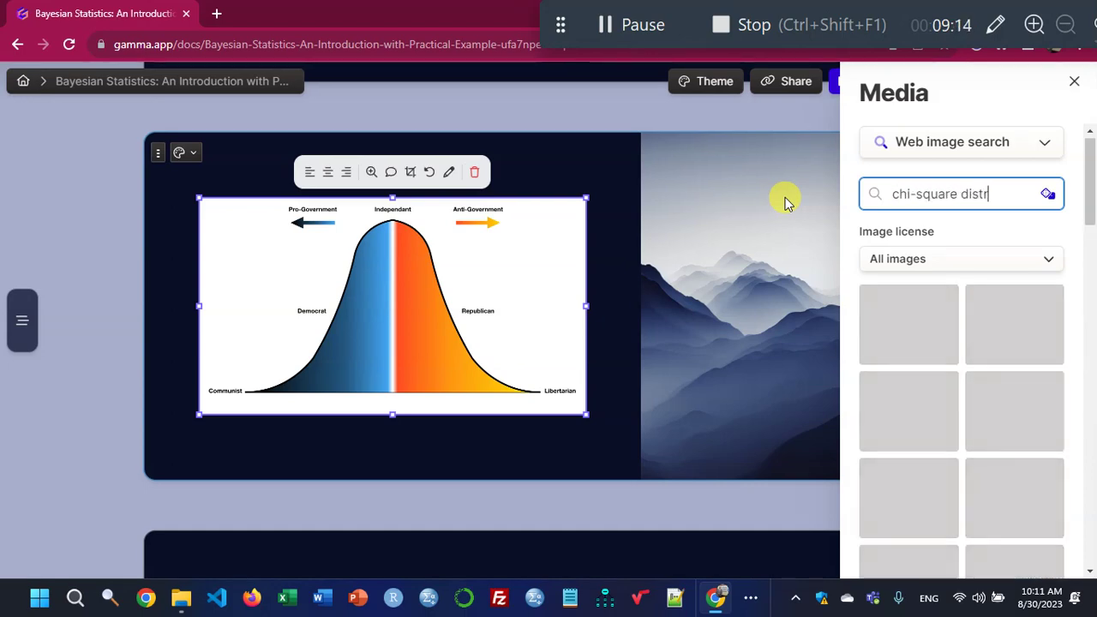
pyautogui.write('ibution')
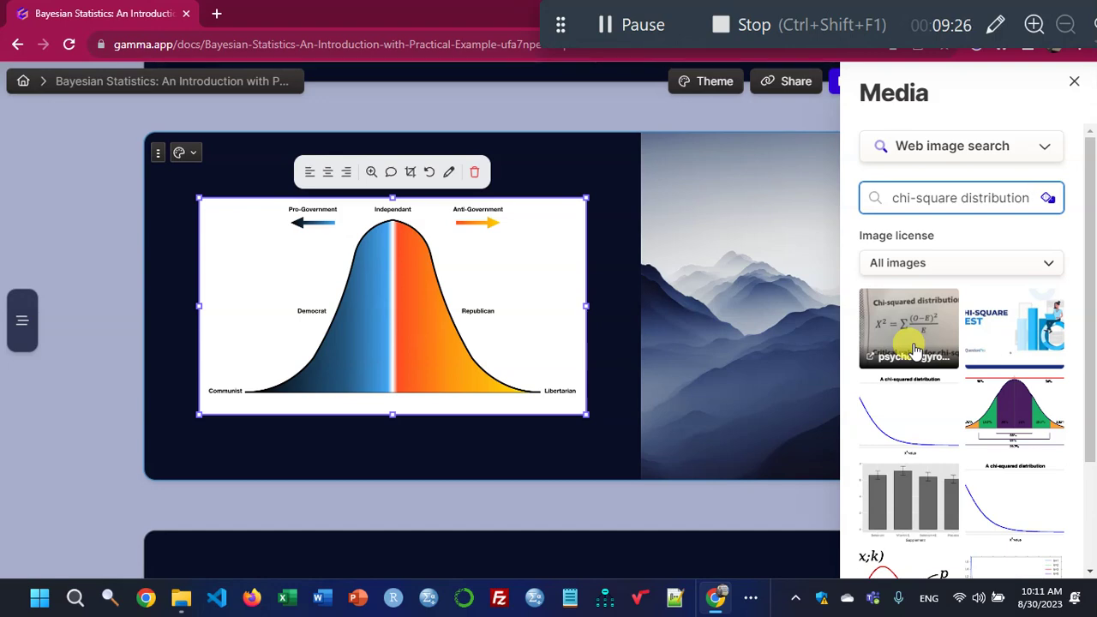
pyautogui.scroll(-2, 934, 377)
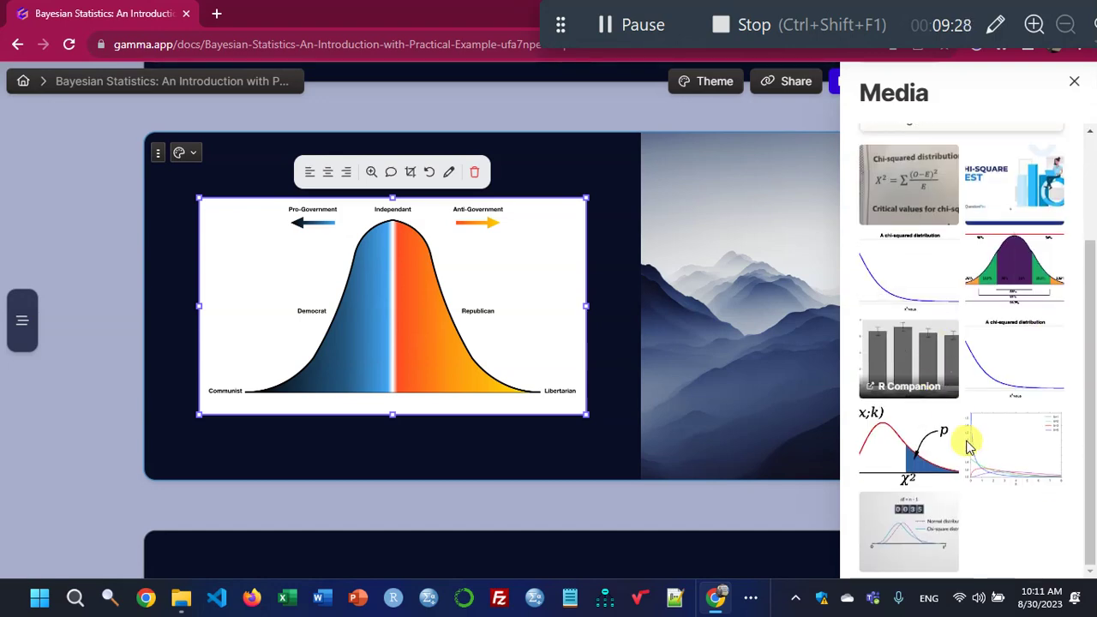
pyautogui.click(876, 467)
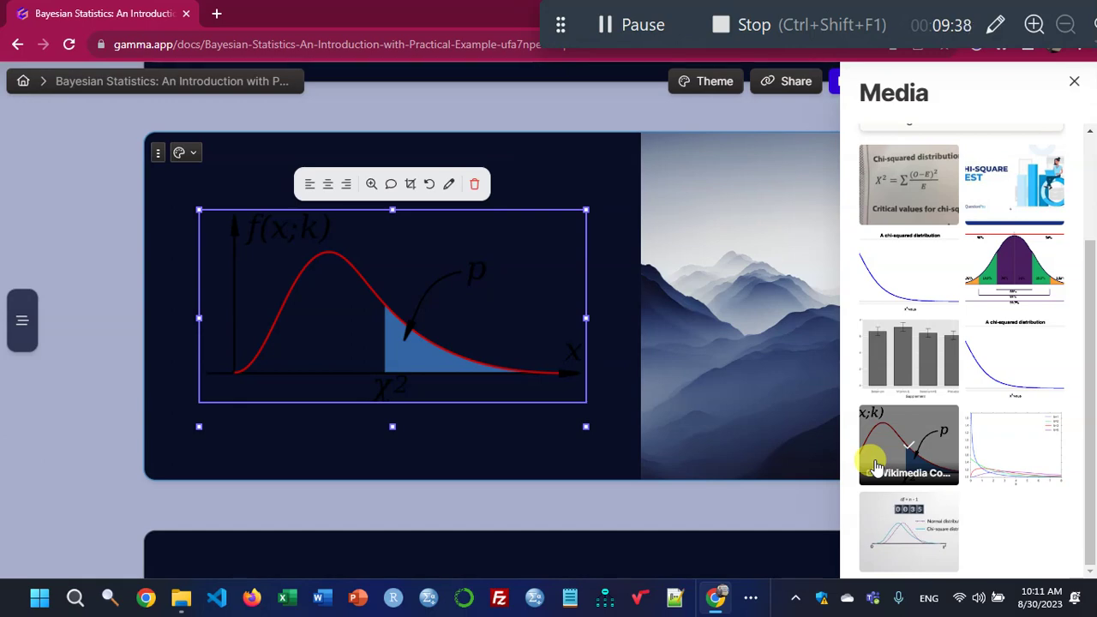
pyautogui.click(1016, 276)
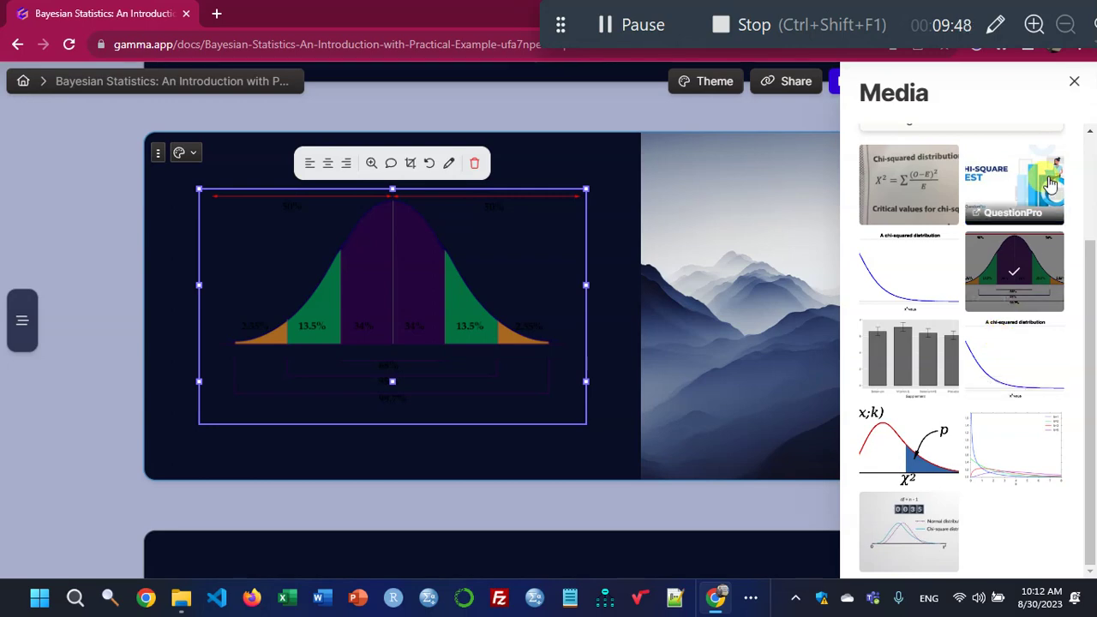
pyautogui.scroll(1, 1089, 227)
pyautogui.moveTo(1088, 227); pyautogui.dragTo(1084, 151)
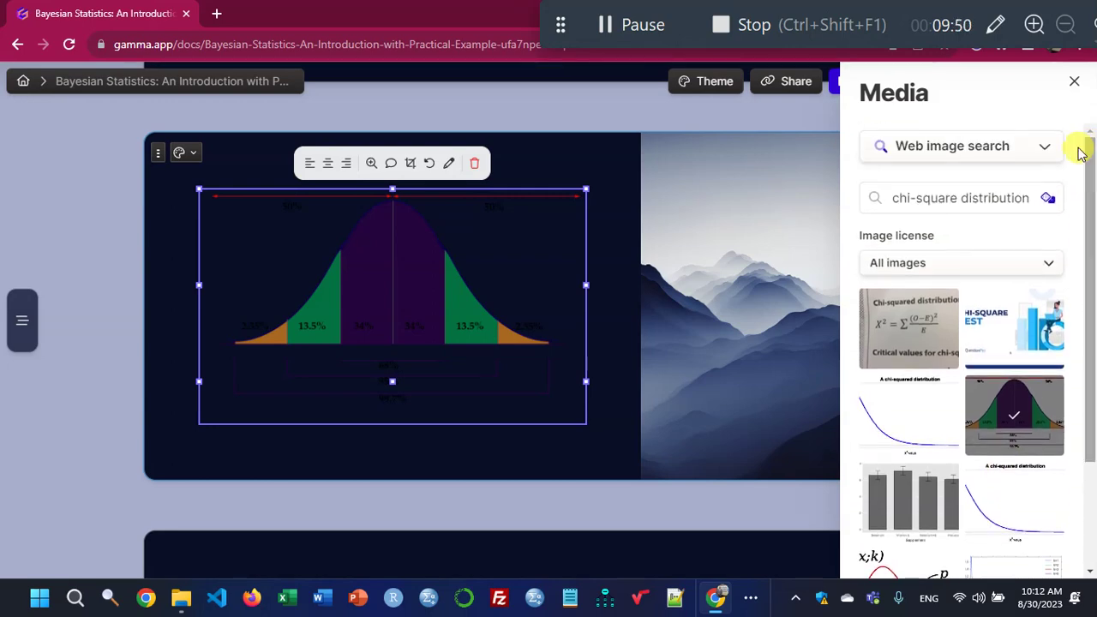
# - Switch the image source to AI generation with a Chi-Square statistical graph prompt
pyautogui.click(1044, 144)
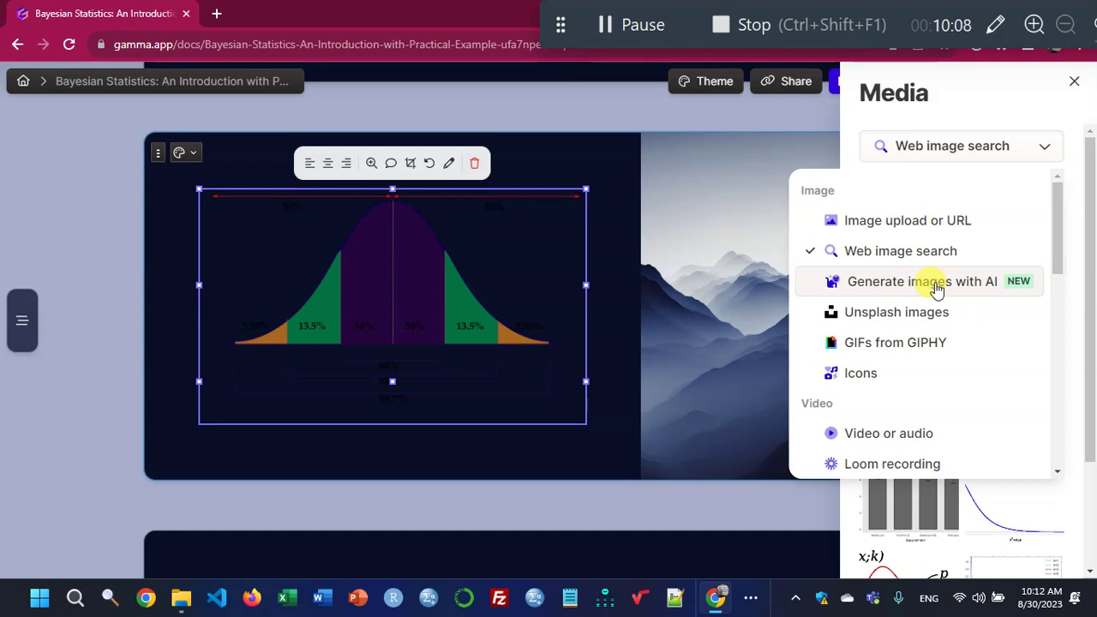
pyautogui.click(937, 290)
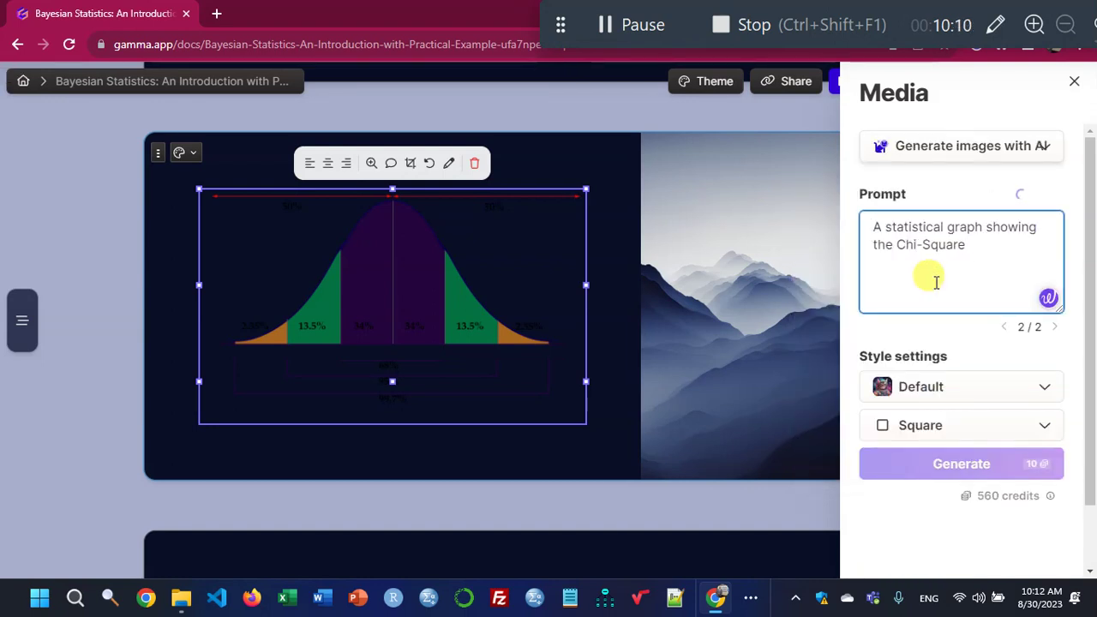
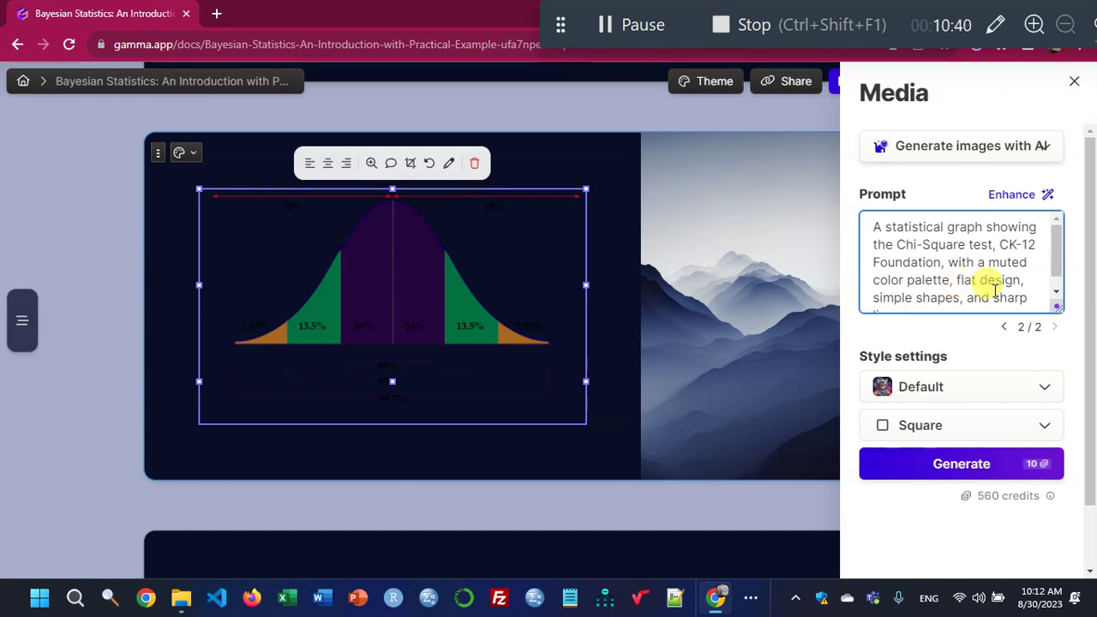
# - Set the AI image style to Photography and the aspect ratio to Landscape
pyautogui.scroll(-1, 1057, 273)
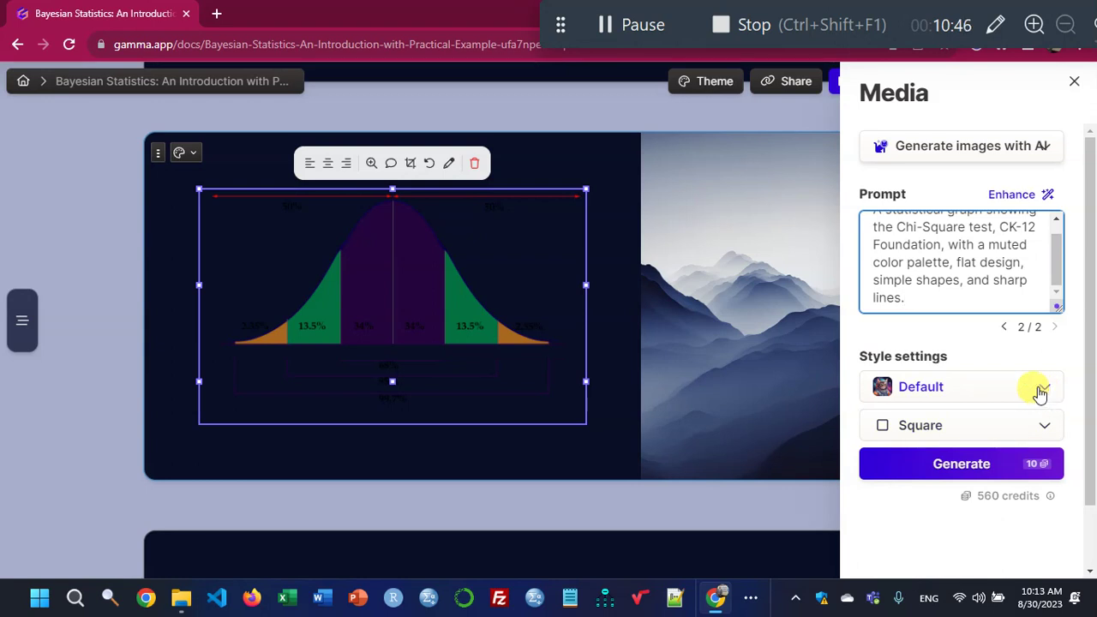
pyautogui.click(1040, 389)
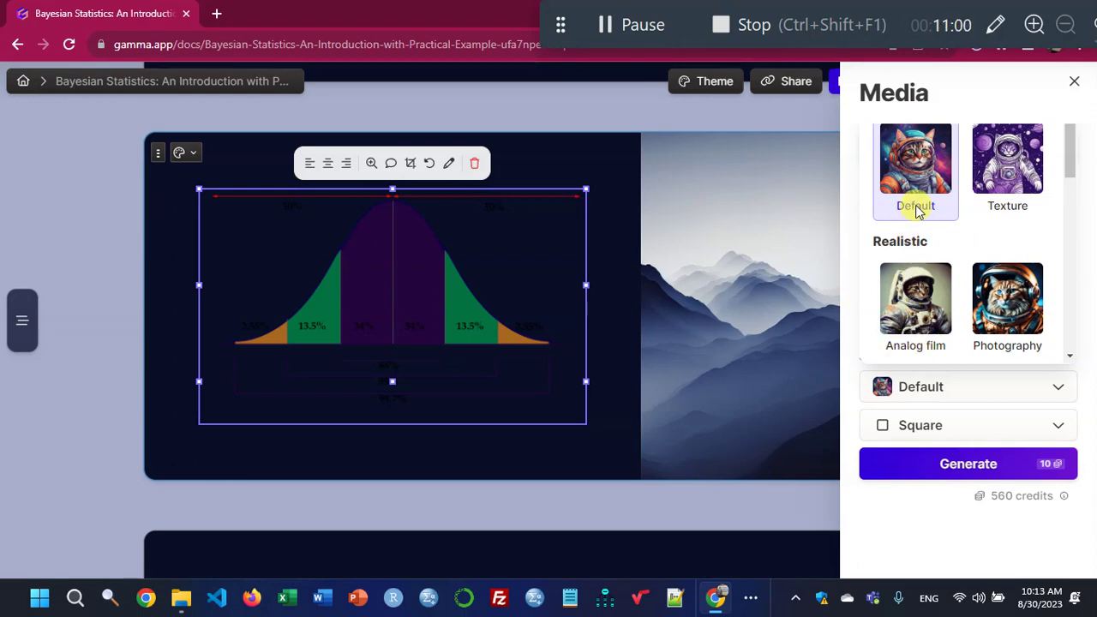
pyautogui.click(1016, 319)
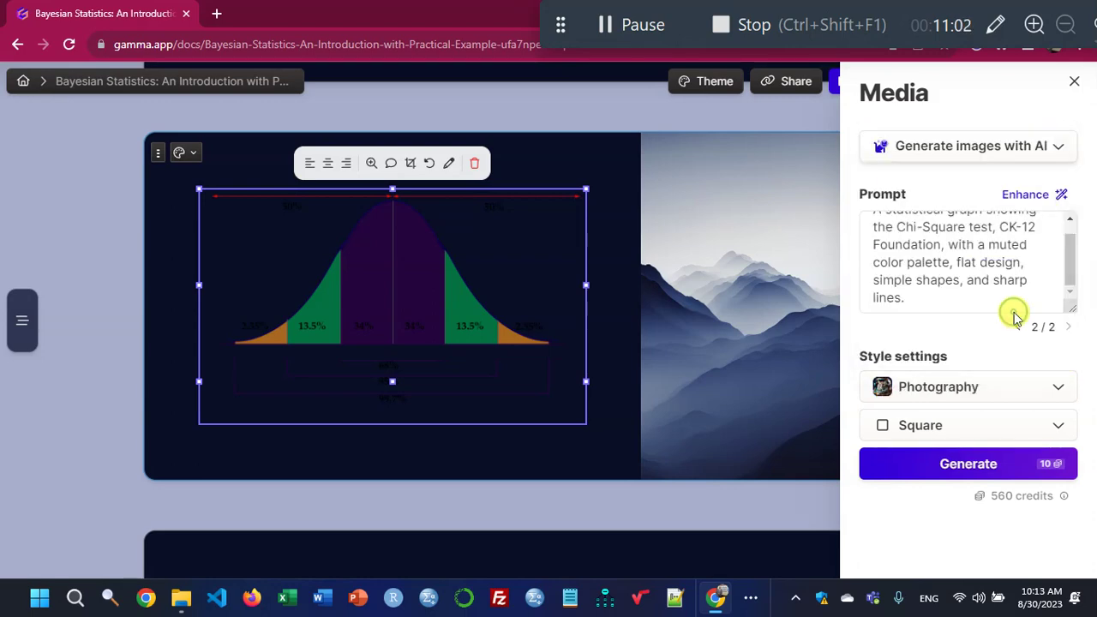
pyautogui.click(1059, 428)
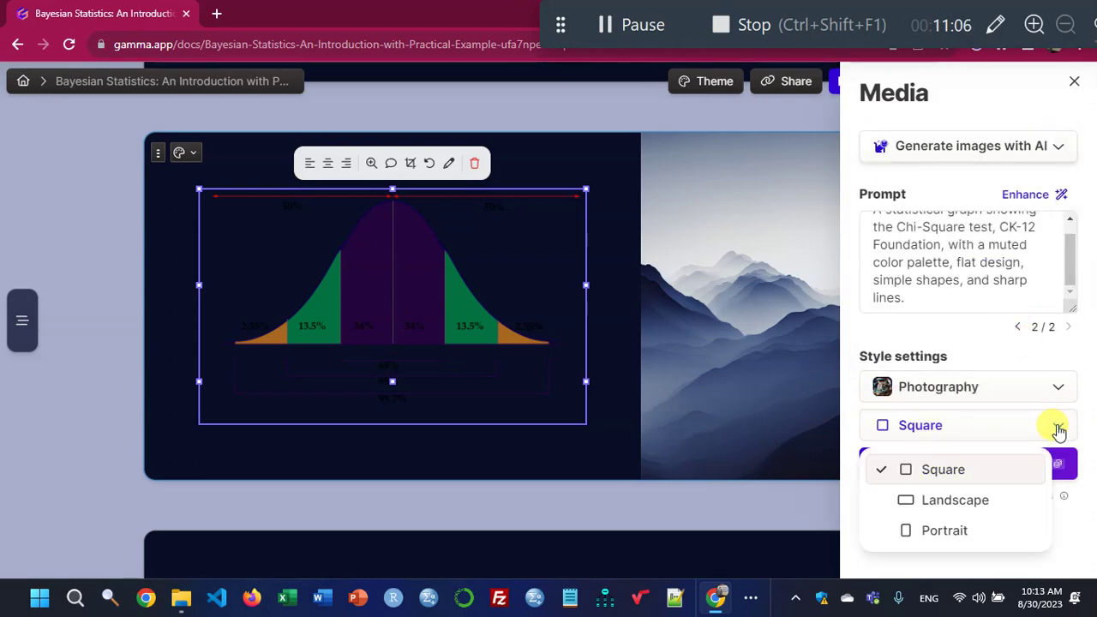
pyautogui.click(956, 501)
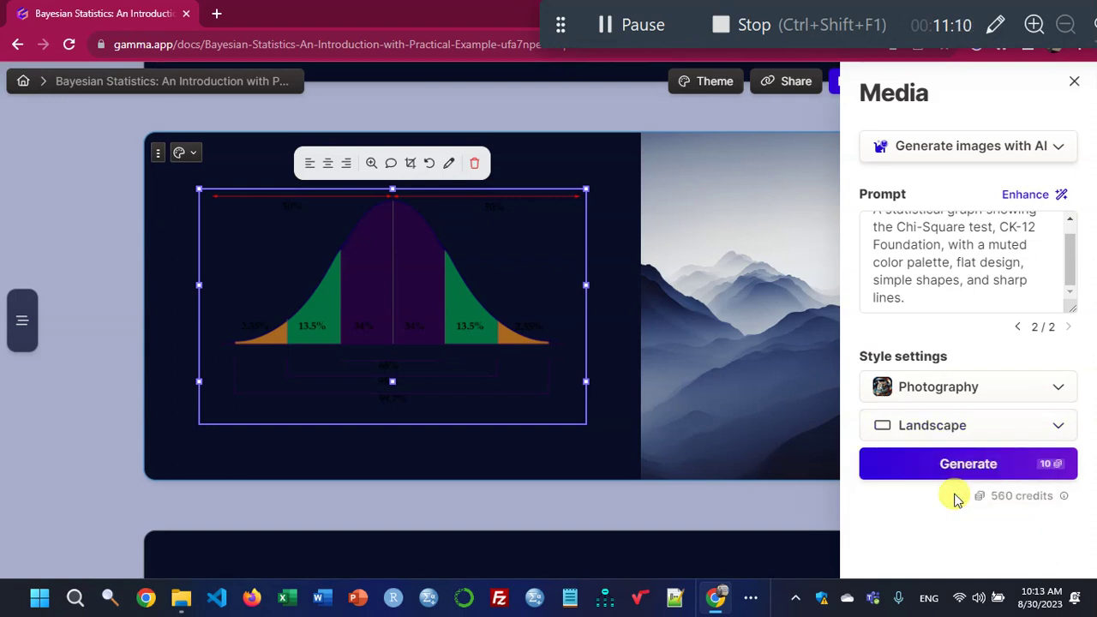
# - Return to the Chi-Square prompt text and begin selecting it
pyautogui.click(1060, 429)
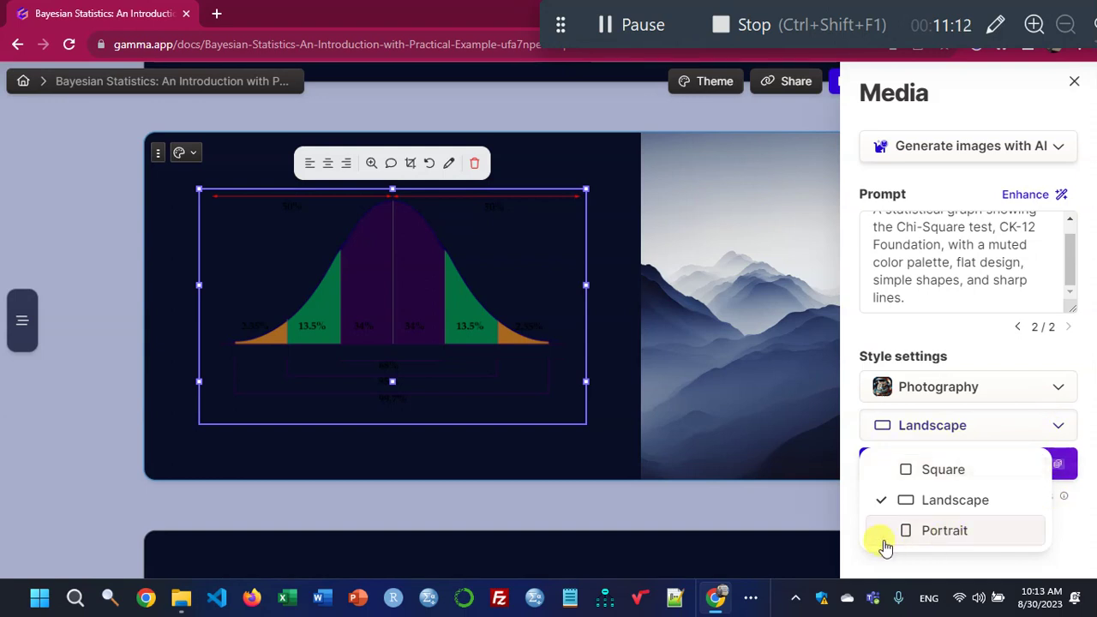
pyautogui.click(1007, 293)
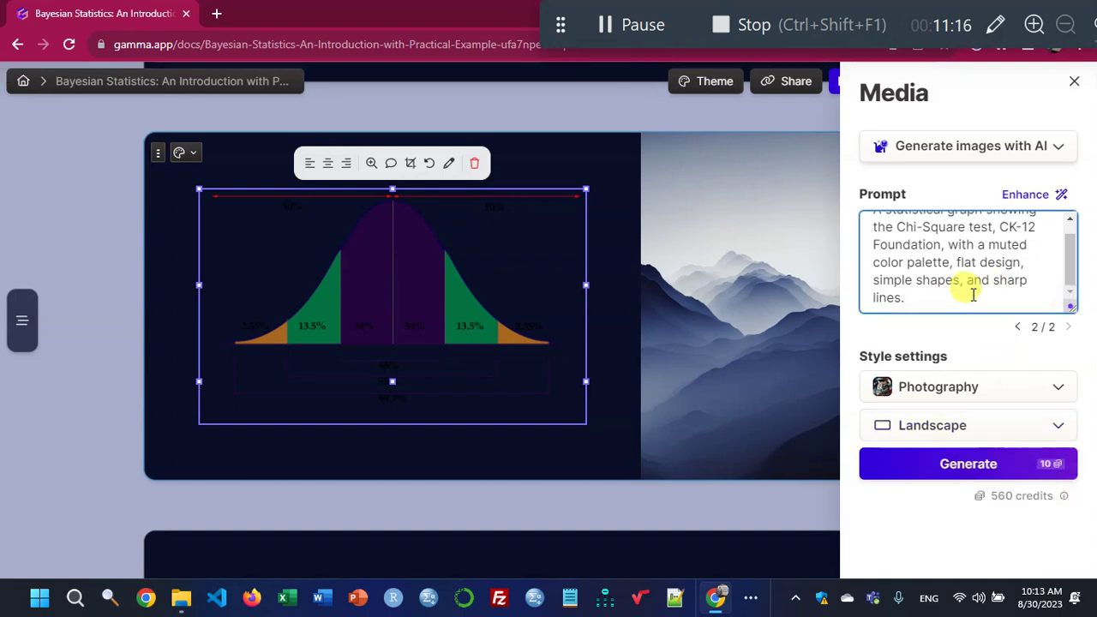
pyautogui.moveTo(909, 297); pyautogui.dragTo(891, 266)
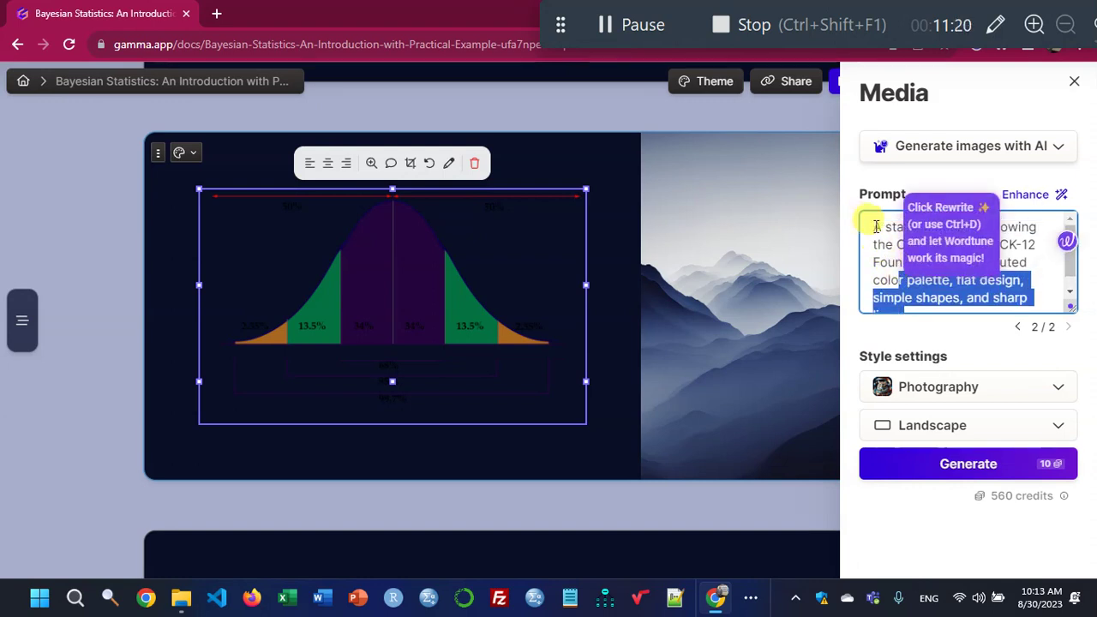
# - Delete the whole Chi-Square prompt and dismiss the Wordtune tip and welcome window
pyautogui.moveTo(876, 227); pyautogui.dragTo(873, 227)
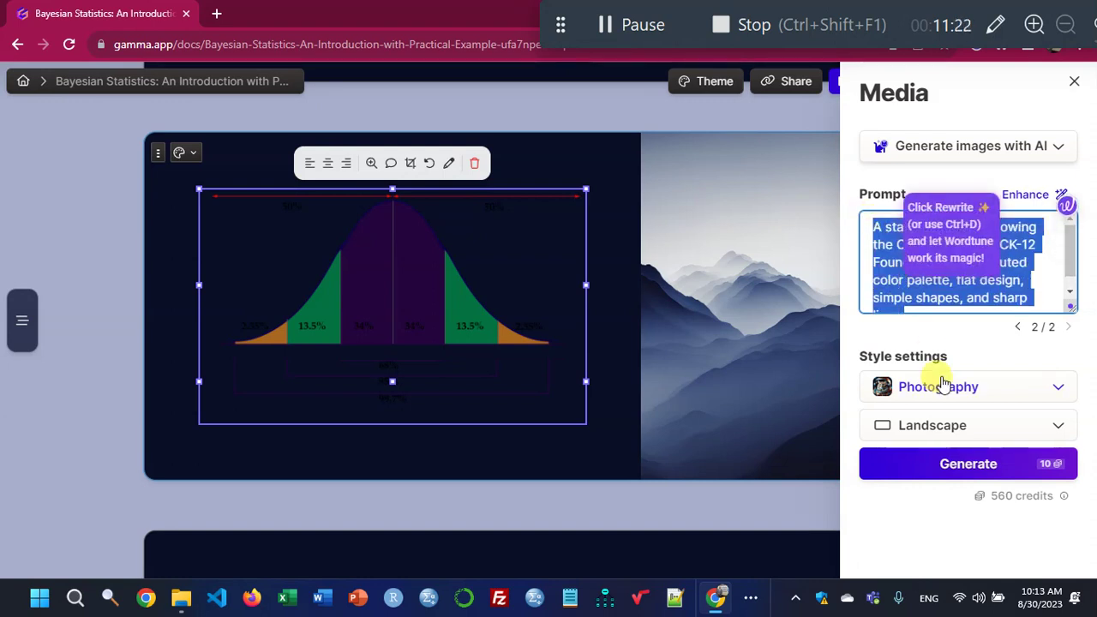
pyautogui.press('BackSpace')
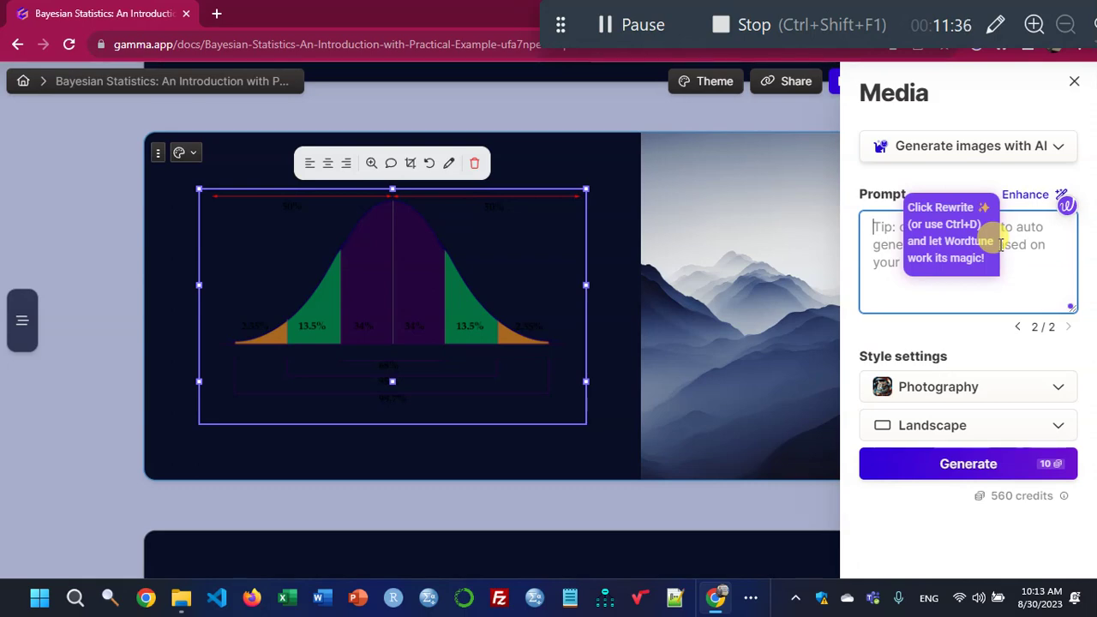
pyautogui.click(998, 244)
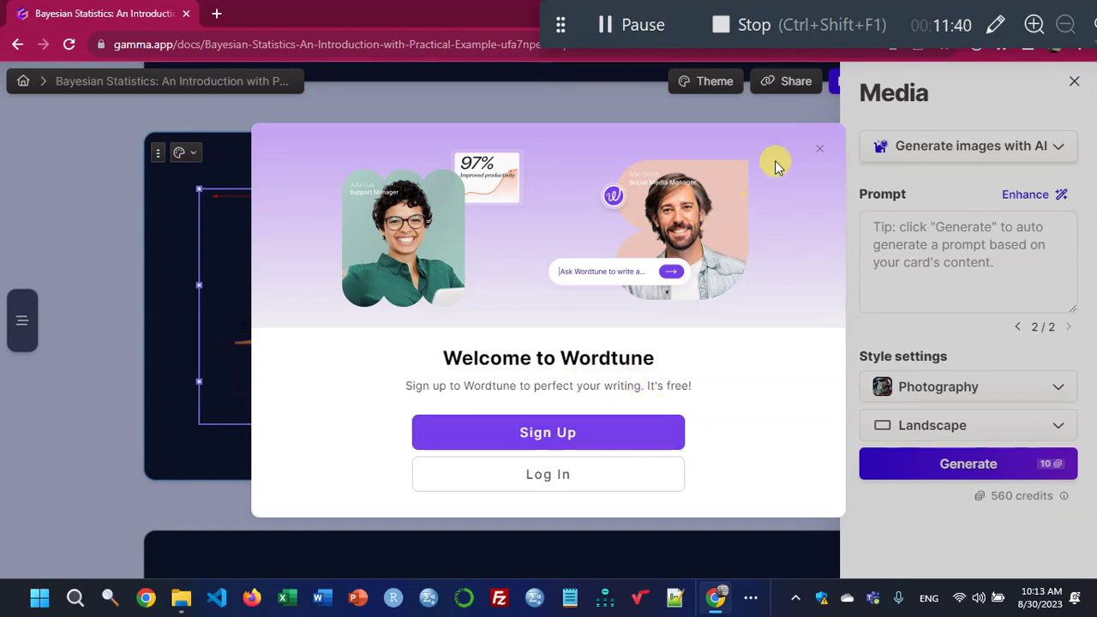
pyautogui.click(820, 149)
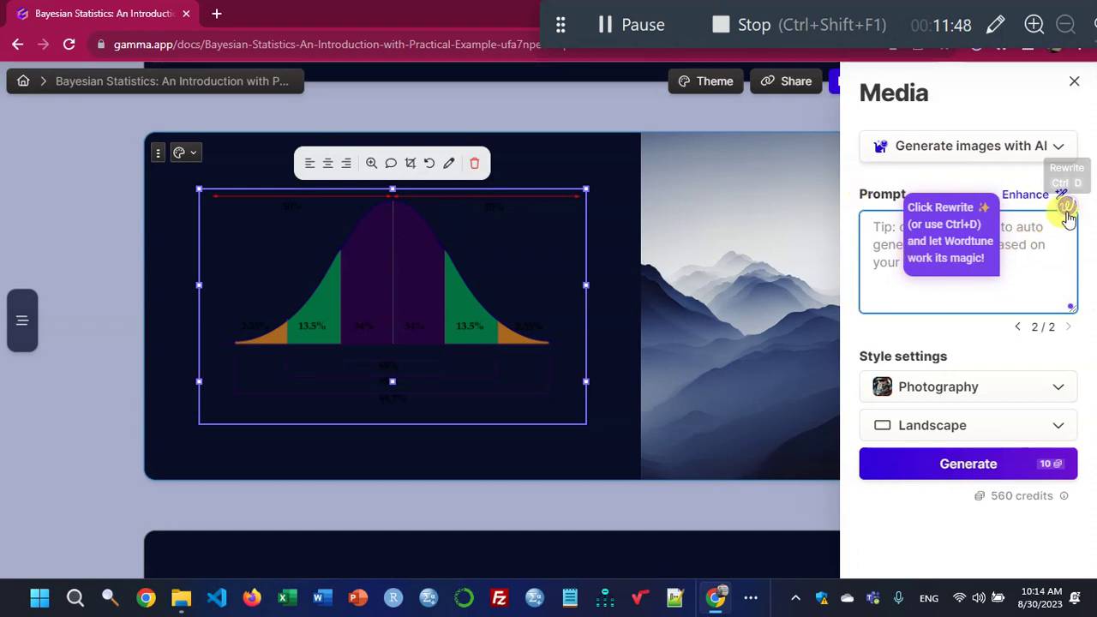
pyautogui.click(879, 261)
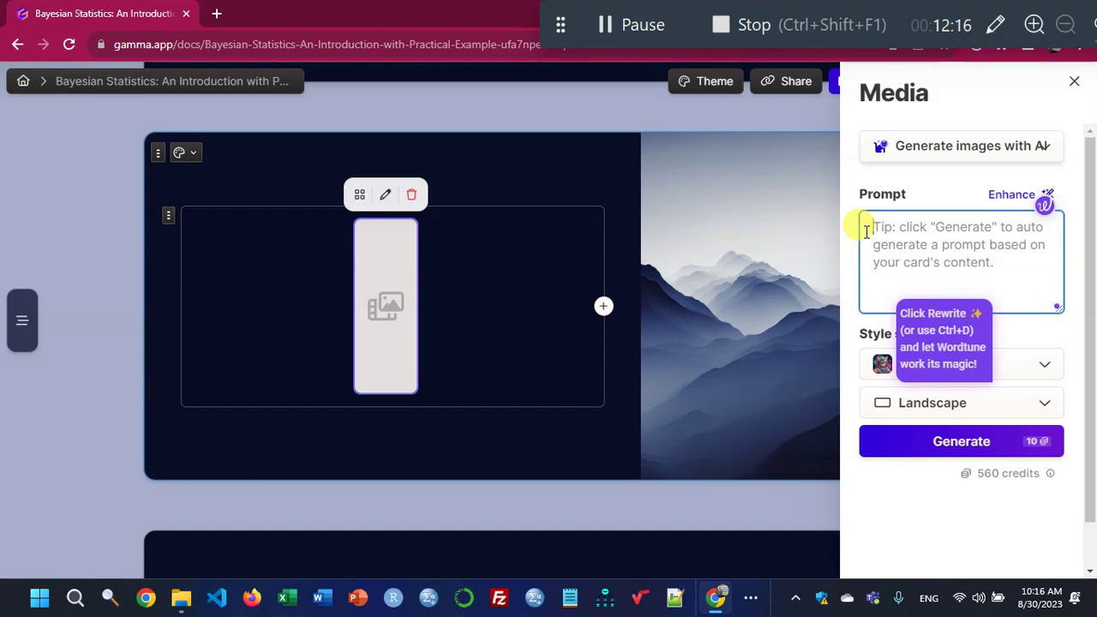
# - Enter the prompt 'a group therapy contains males and females in outdoor', correcting the typo in 'outdoor'
pyautogui.write('a group')
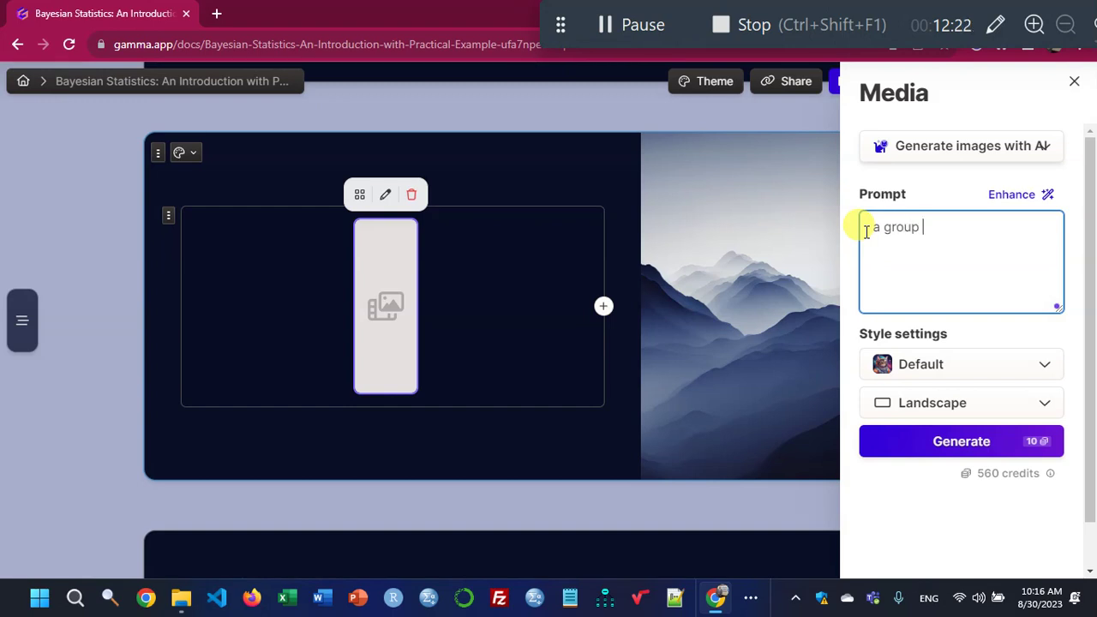
pyautogui.write('apy')
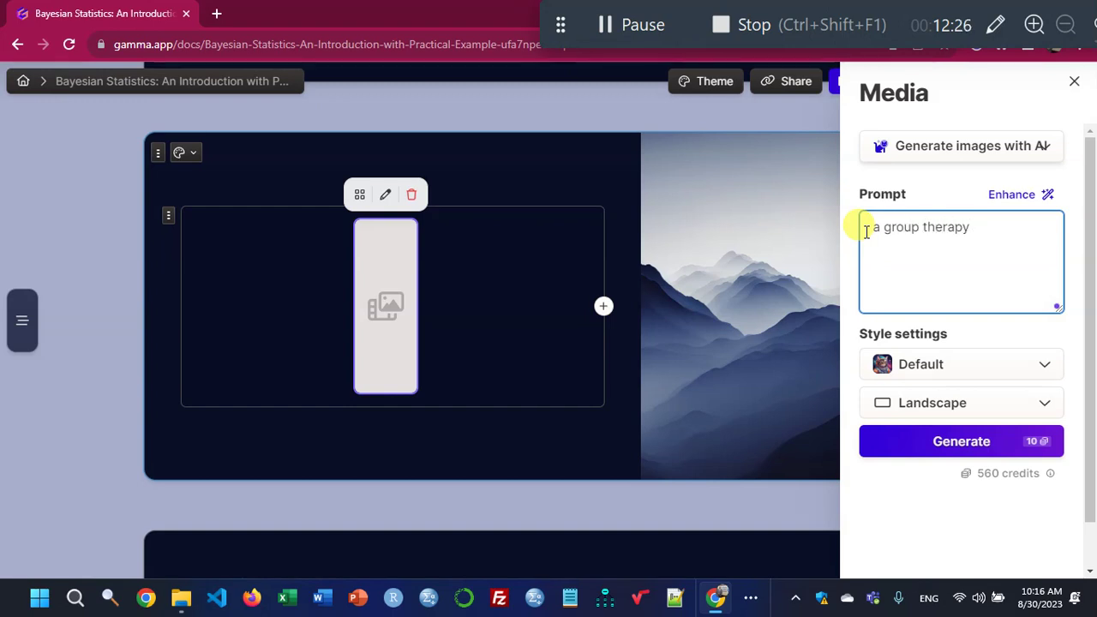
pyautogui.write(' c')
pyautogui.write('ont')
pyautogui.write('ains males a')
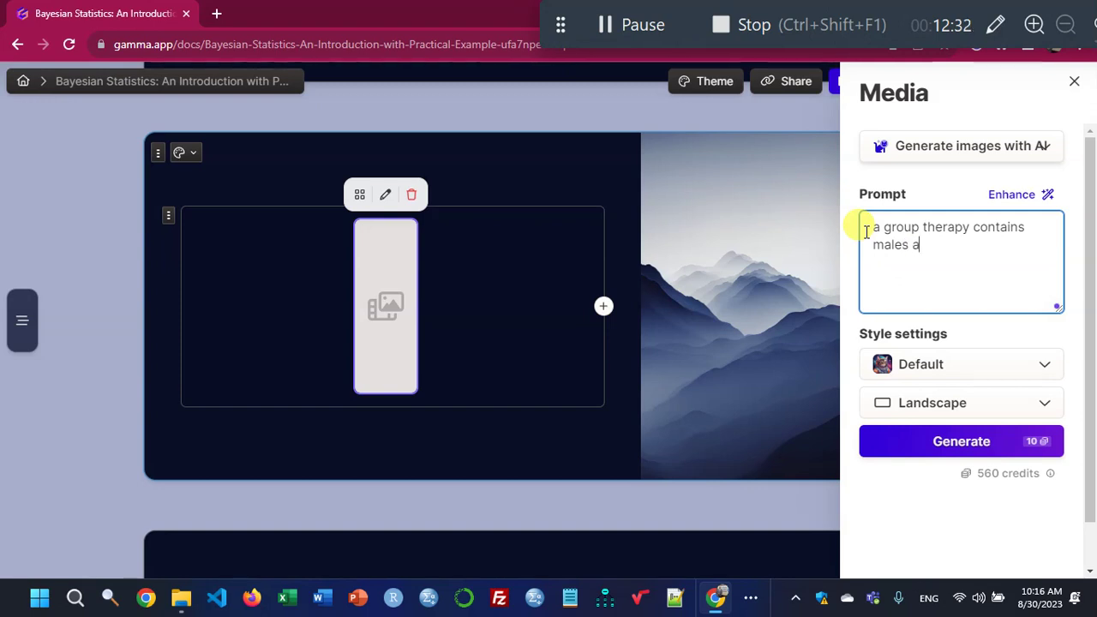
pyautogui.write('nd female')
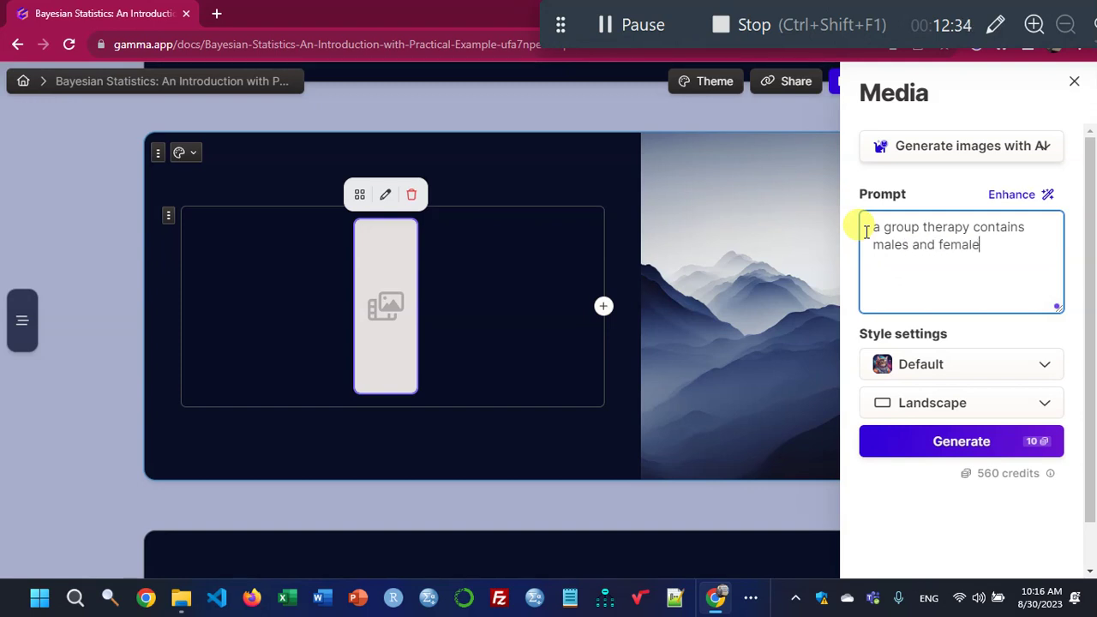
pyautogui.write('s ')
pyautogui.write('in ou')
pyautogui.write('tcor')
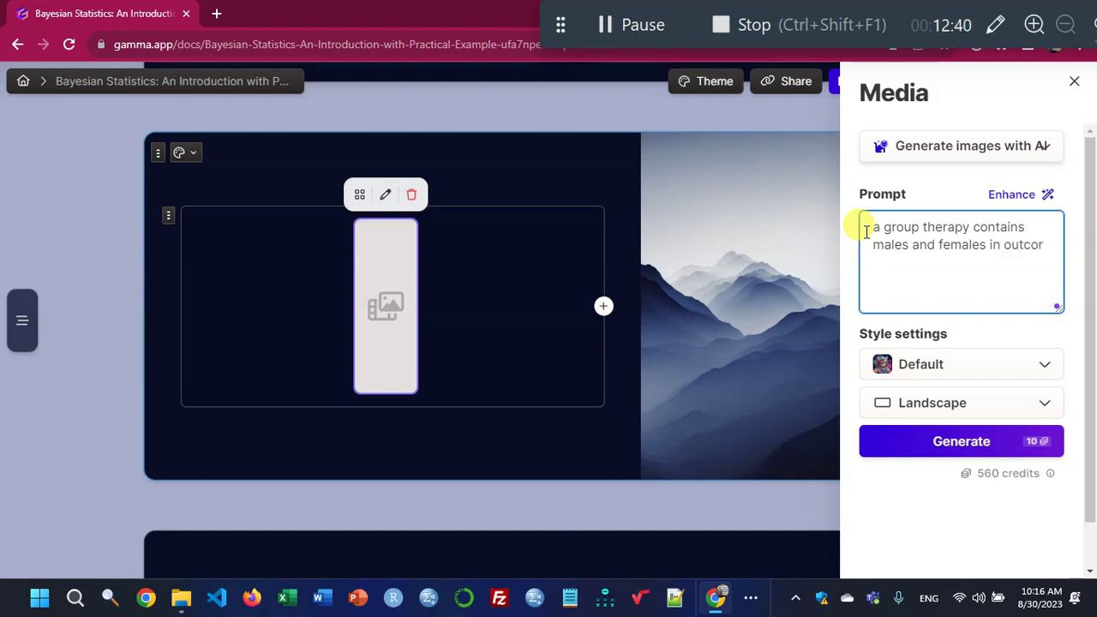
pyautogui.press('BackSpace')
pyautogui.press('BackSpace')
pyautogui.write('door')
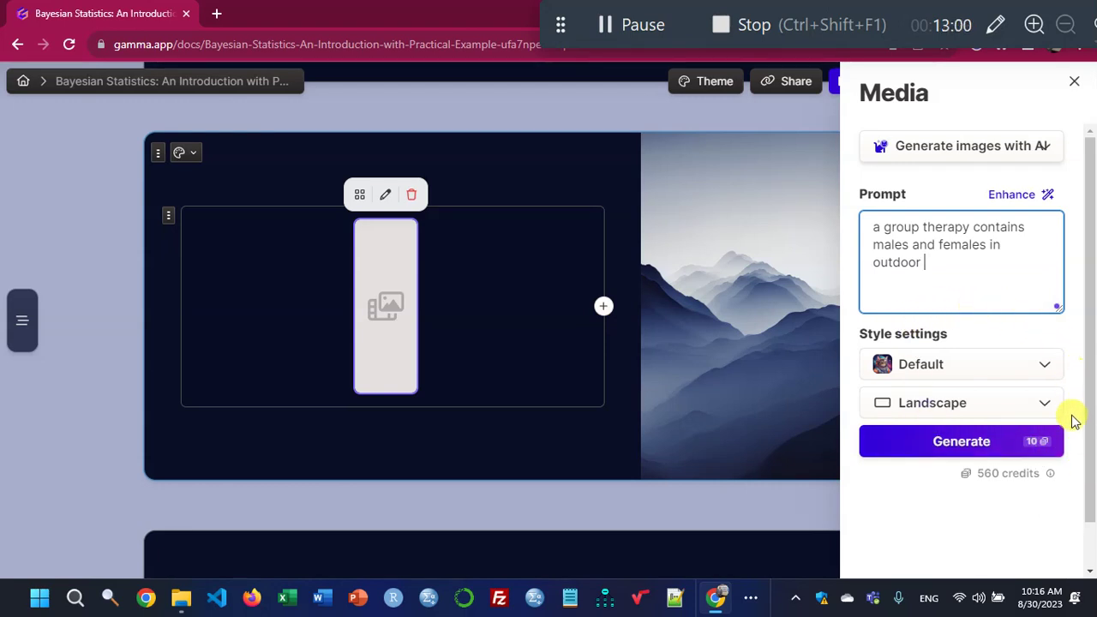
# - Generate an outdoor group-therapy photo from the prompt into the card's image slot
pyautogui.click(969, 446)
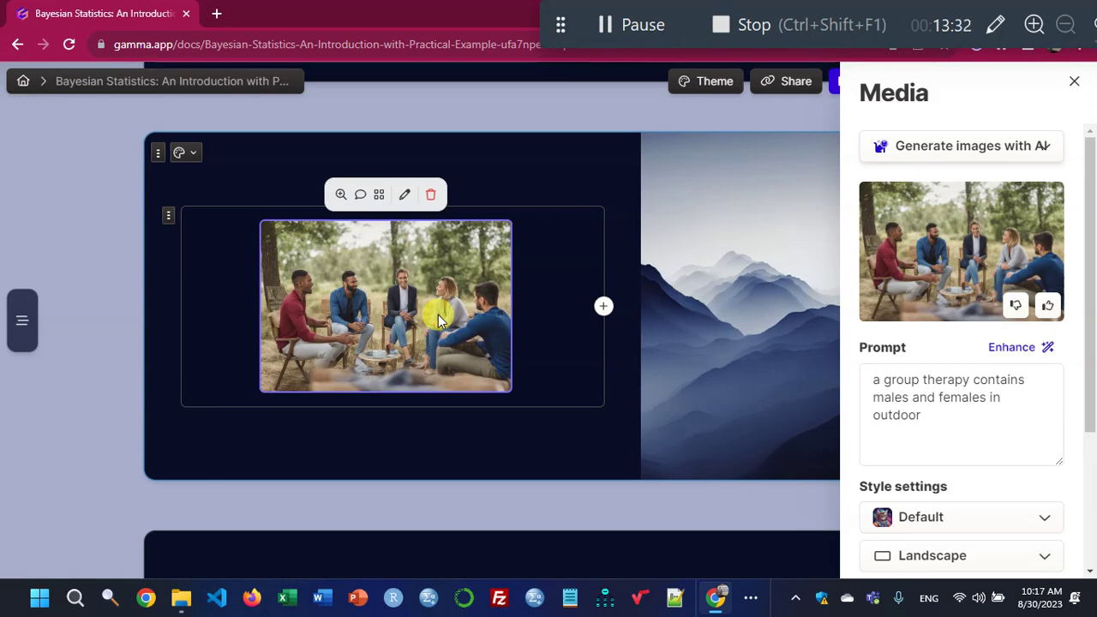
pyautogui.moveTo(1093, 333); pyautogui.dragTo(1087, 477)
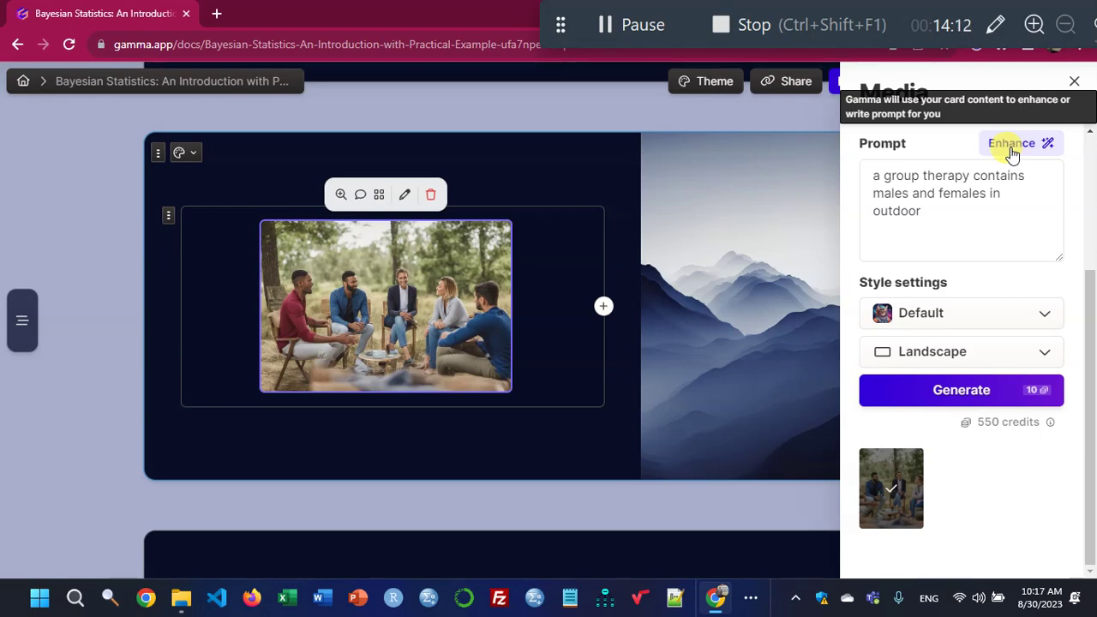
# - Enhance the prompt and generate a line-art version, then restore the outdoor group photo
pyautogui.click(1012, 148)
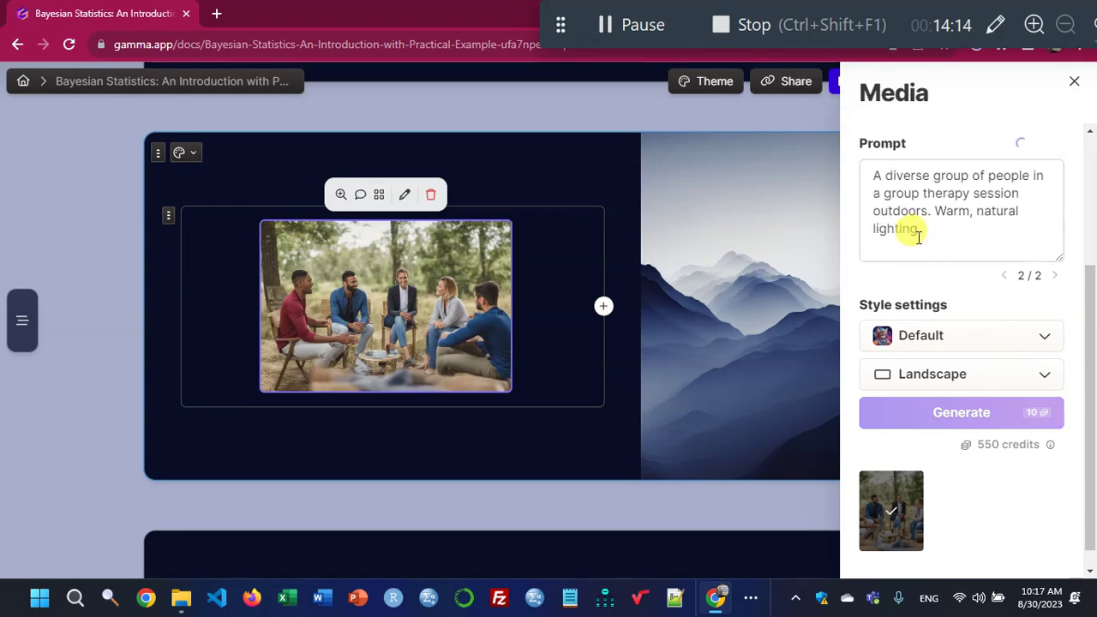
pyautogui.scroll(2, 986, 238)
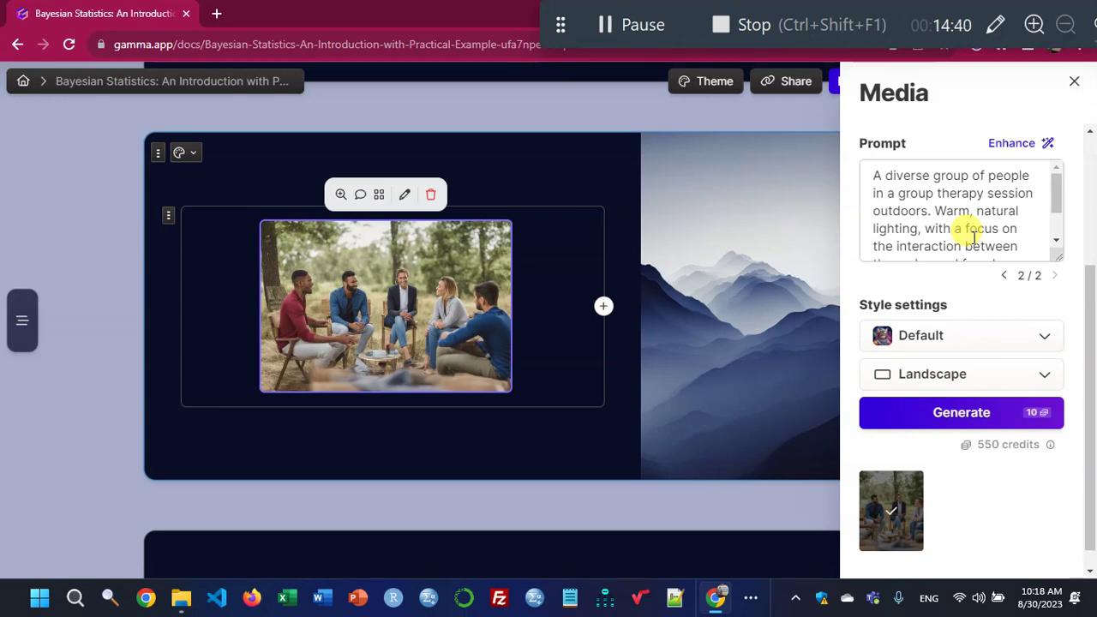
pyautogui.scroll(-2, 973, 236)
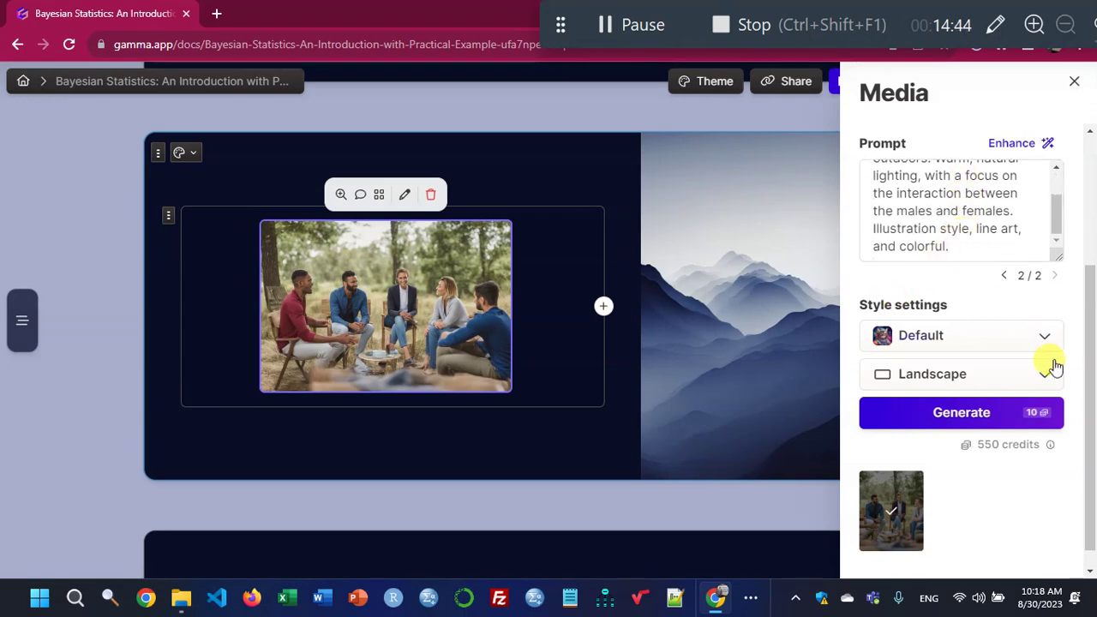
pyautogui.click(969, 420)
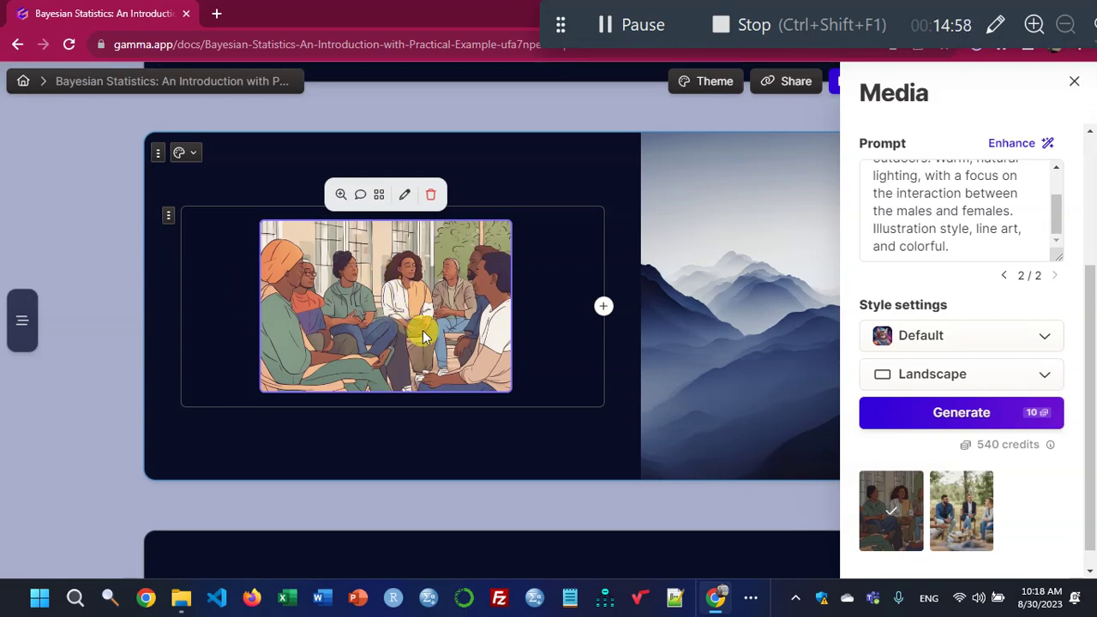
pyautogui.click(960, 508)
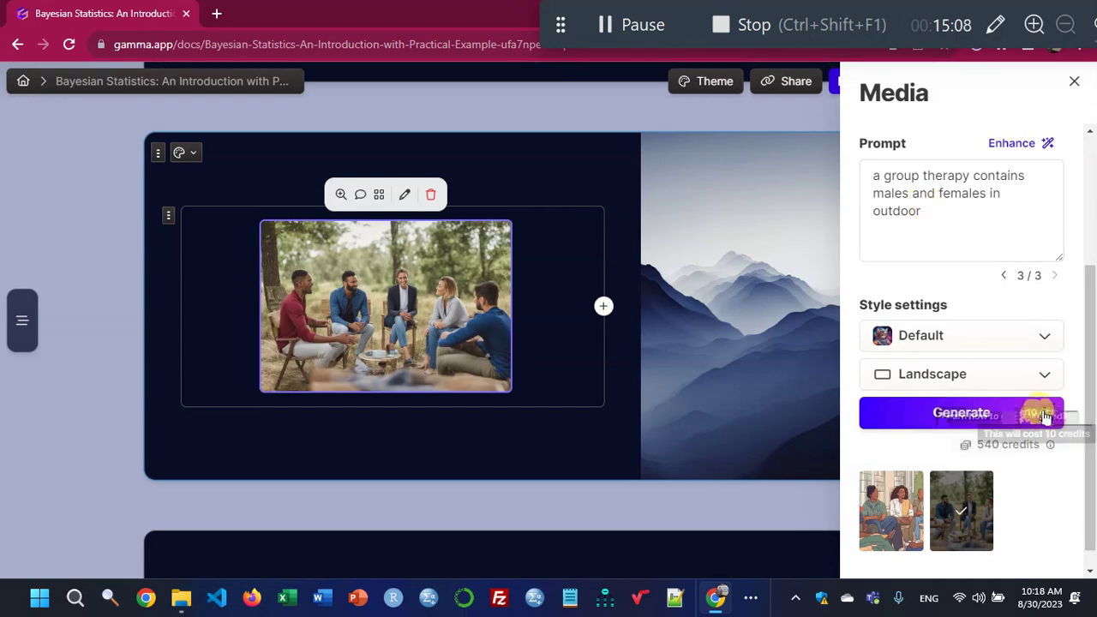
# - Generate a new group image in the Texture style
pyautogui.click(1045, 342)
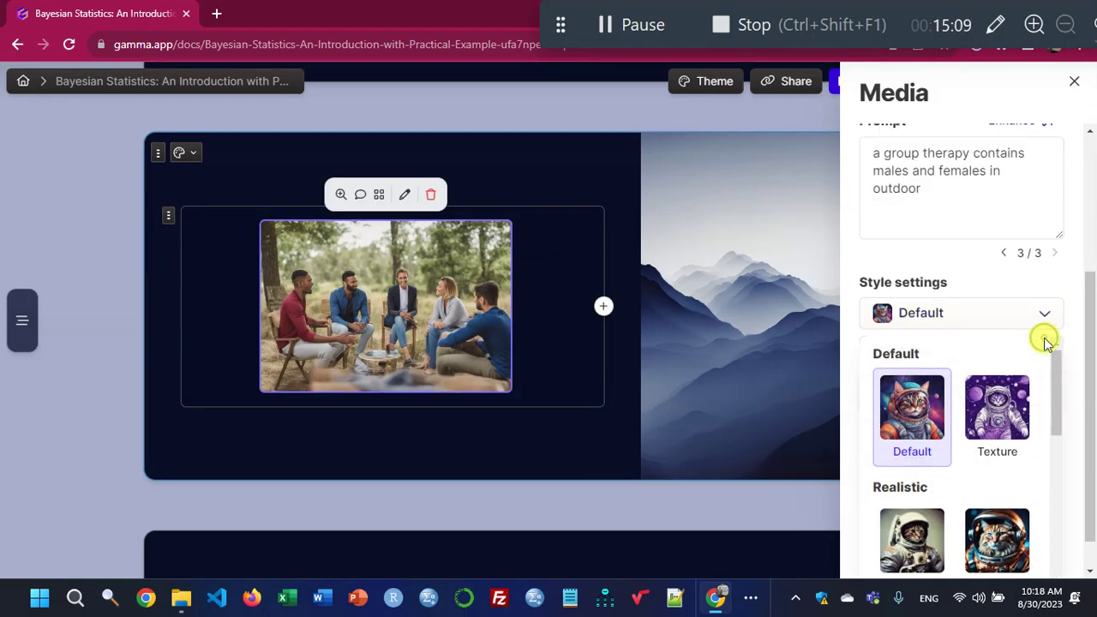
pyautogui.click(974, 391)
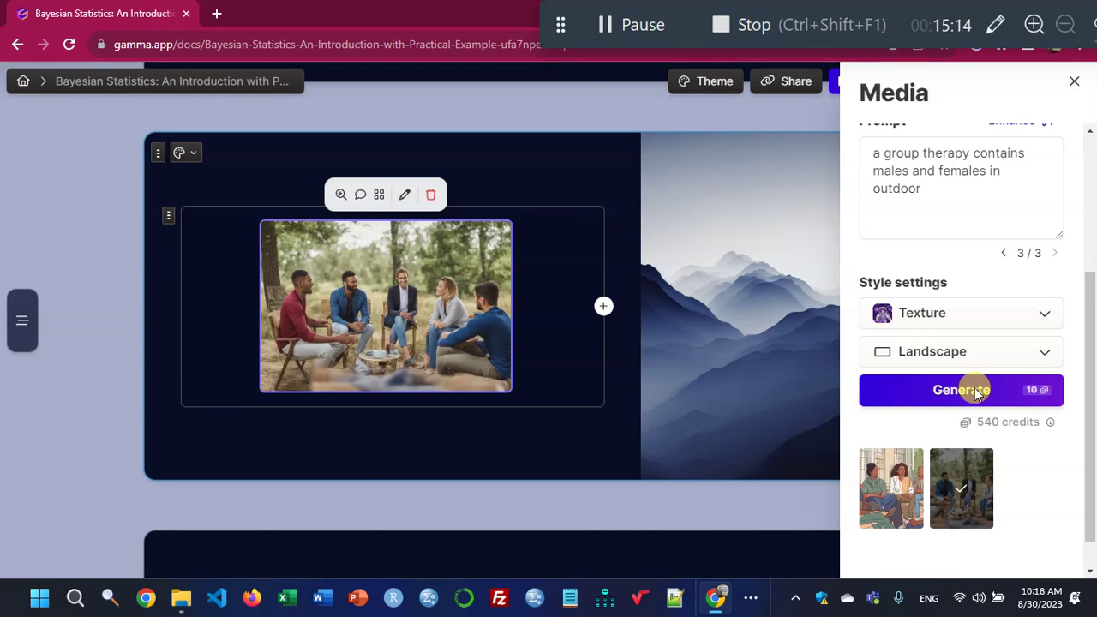
pyautogui.click(975, 392)
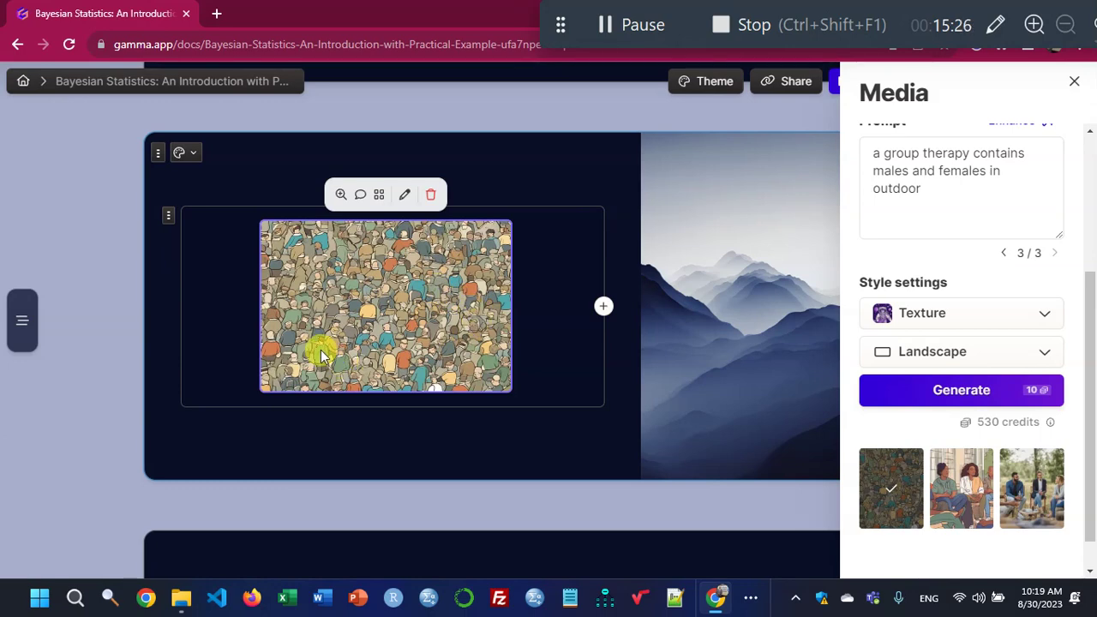
# - Generate a sepia version of the group photo in the Analog film style
pyautogui.click(1041, 315)
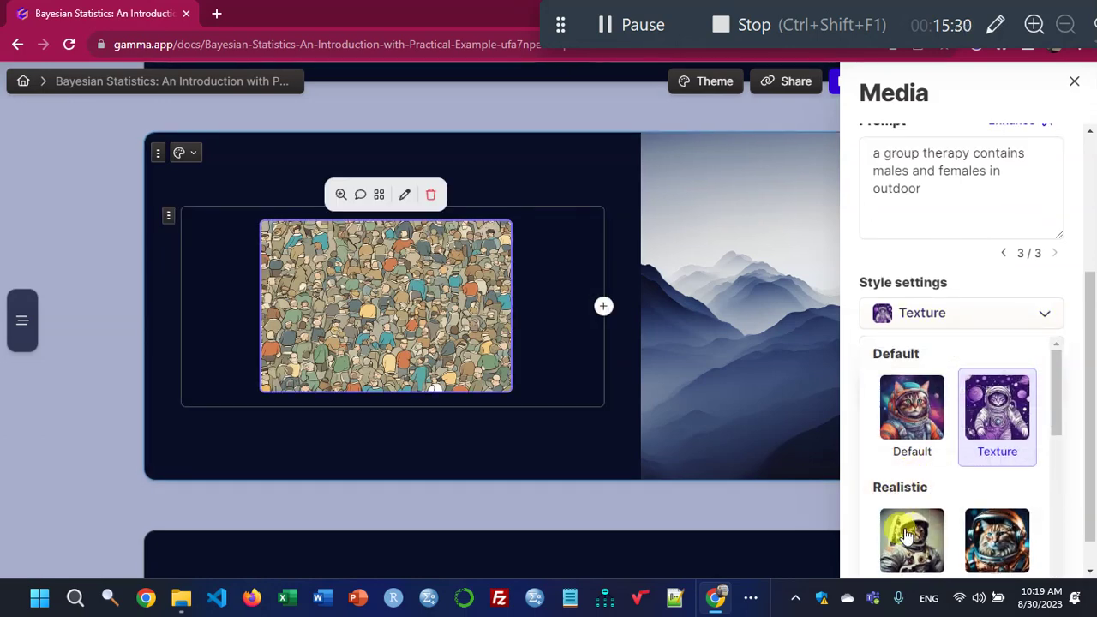
pyautogui.click(912, 519)
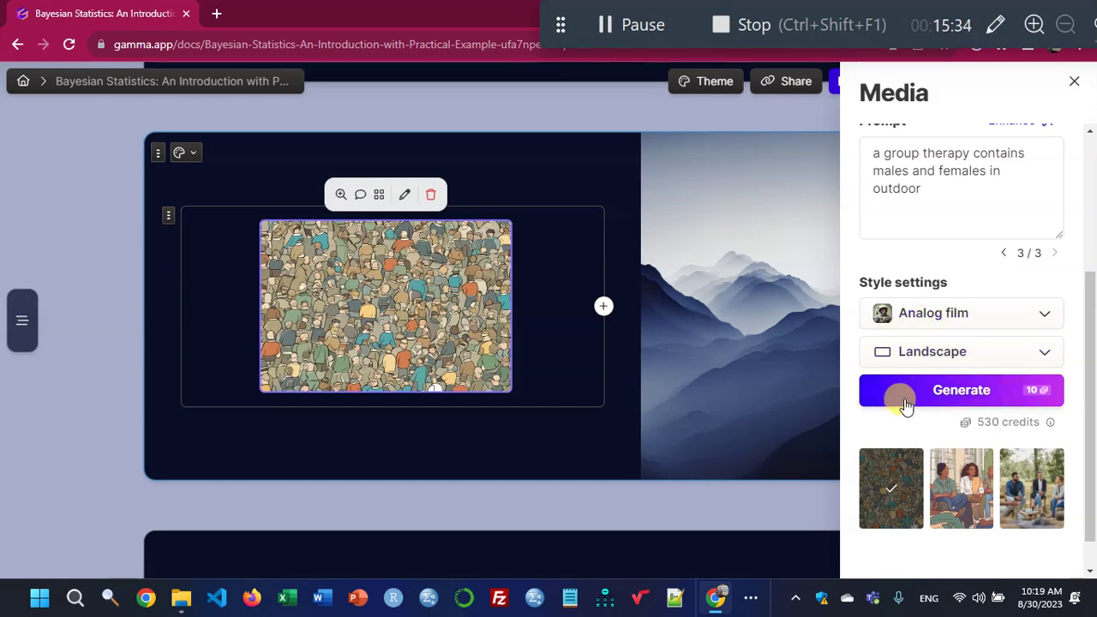
pyautogui.click(907, 403)
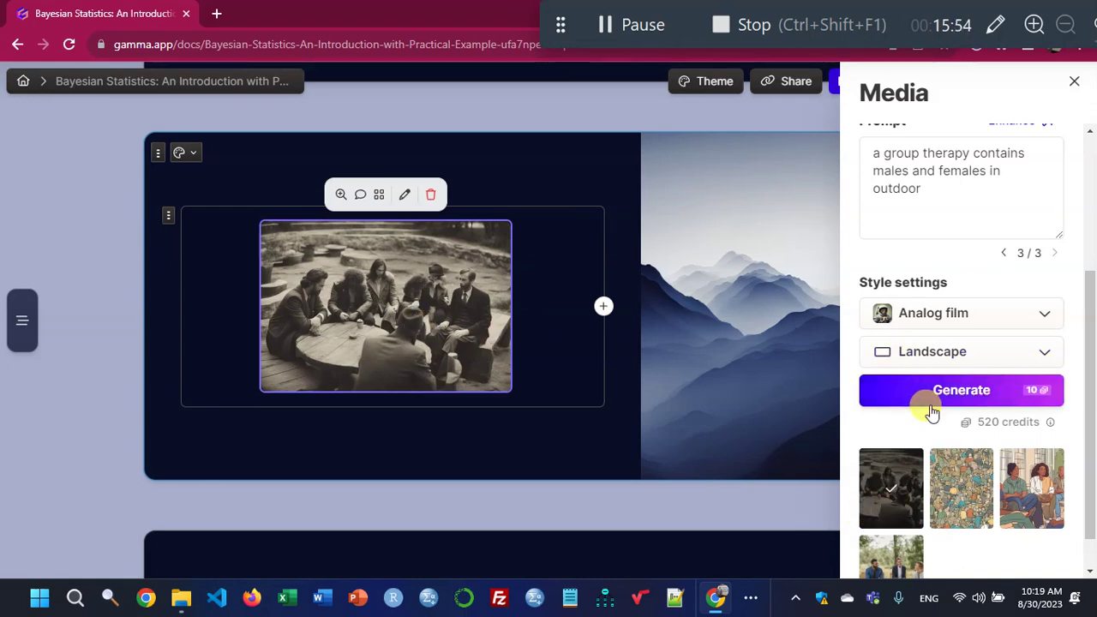
pyautogui.scroll(-2, 926, 404)
pyautogui.click(902, 549)
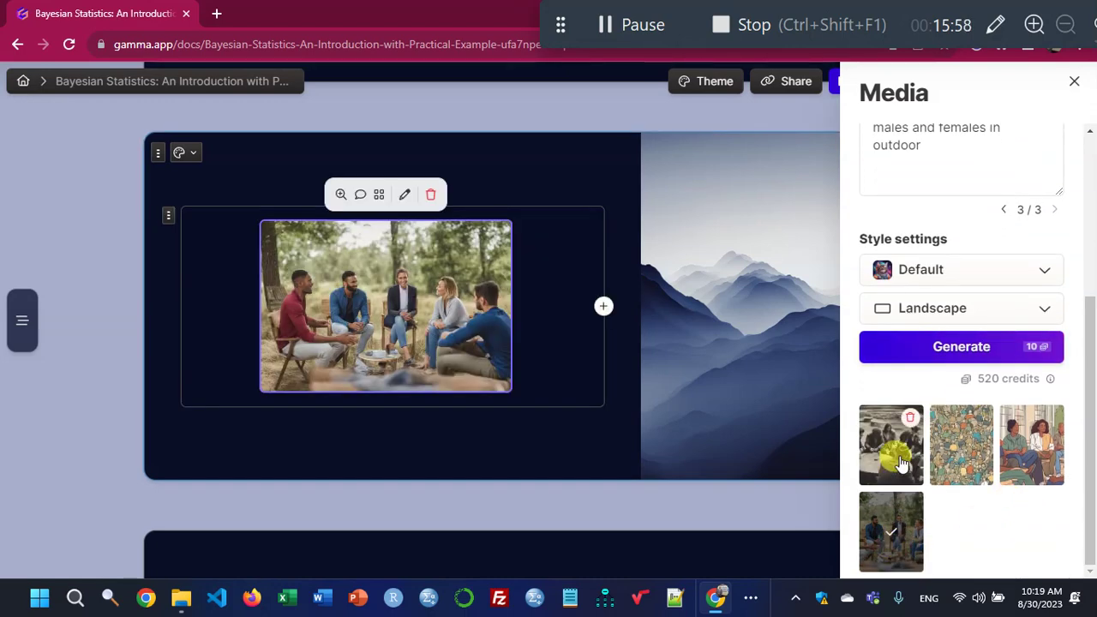
pyautogui.click(905, 470)
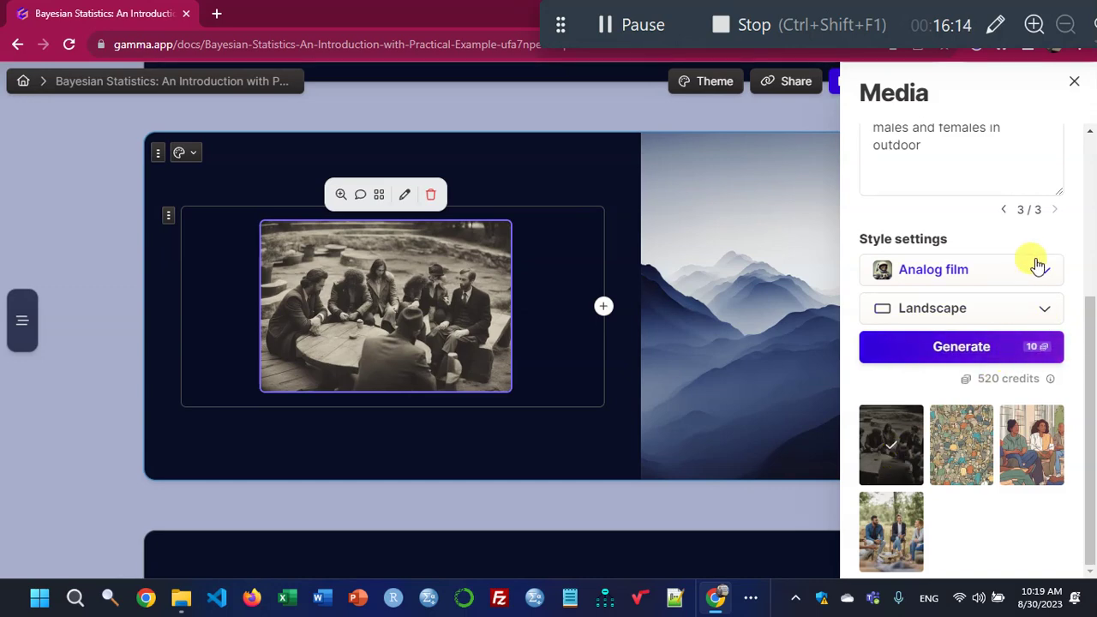
pyautogui.scroll(3, 1046, 274)
pyautogui.scroll(1, 1050, 279)
pyautogui.scroll(1, 1048, 287)
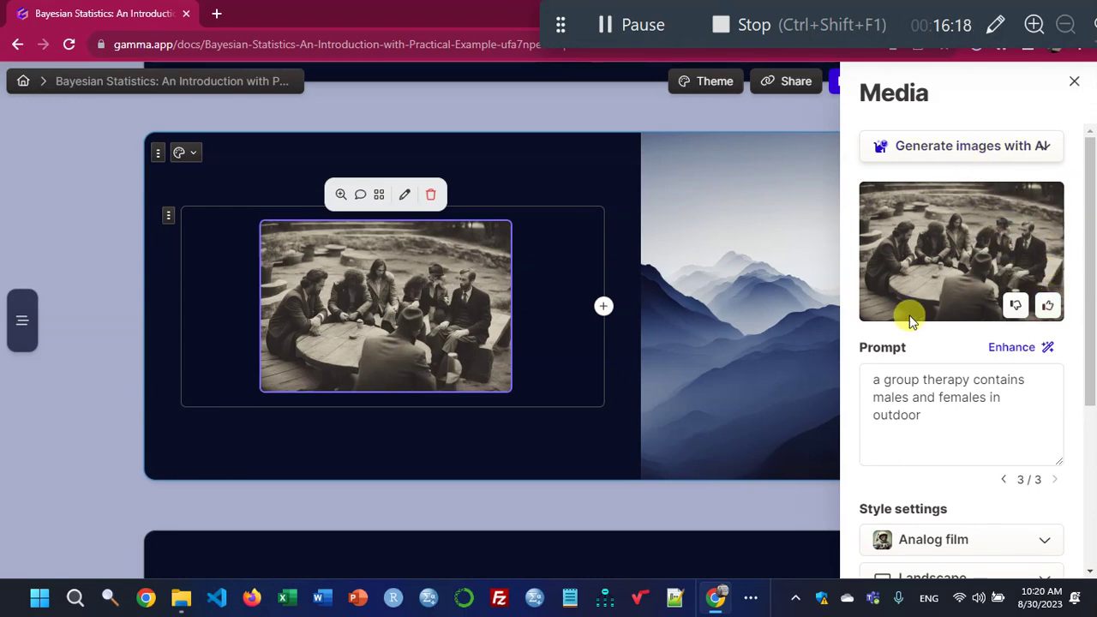
pyautogui.click(1011, 149)
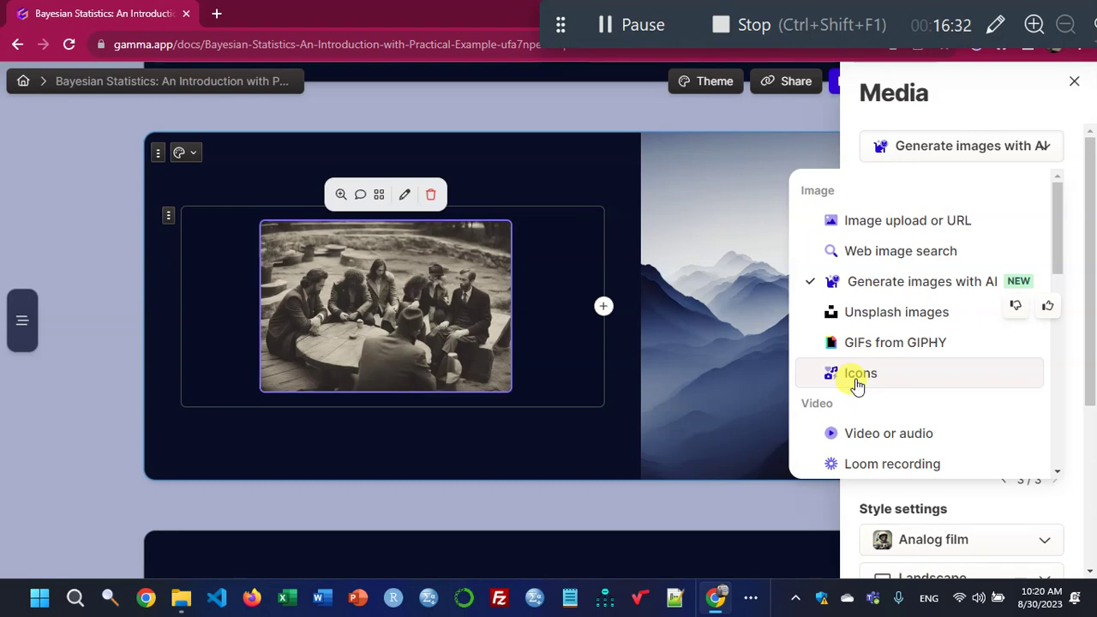
pyautogui.press('Escape')
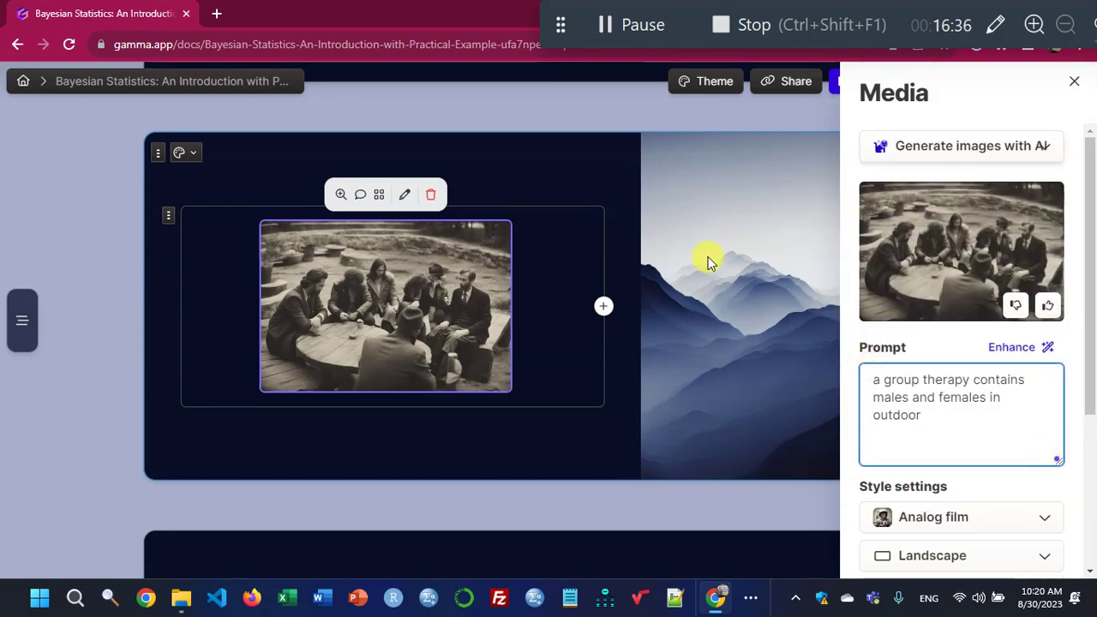
# - Close the Media panel and drag an Icons placeholder onto the card above the photo
pyautogui.click(1074, 89)
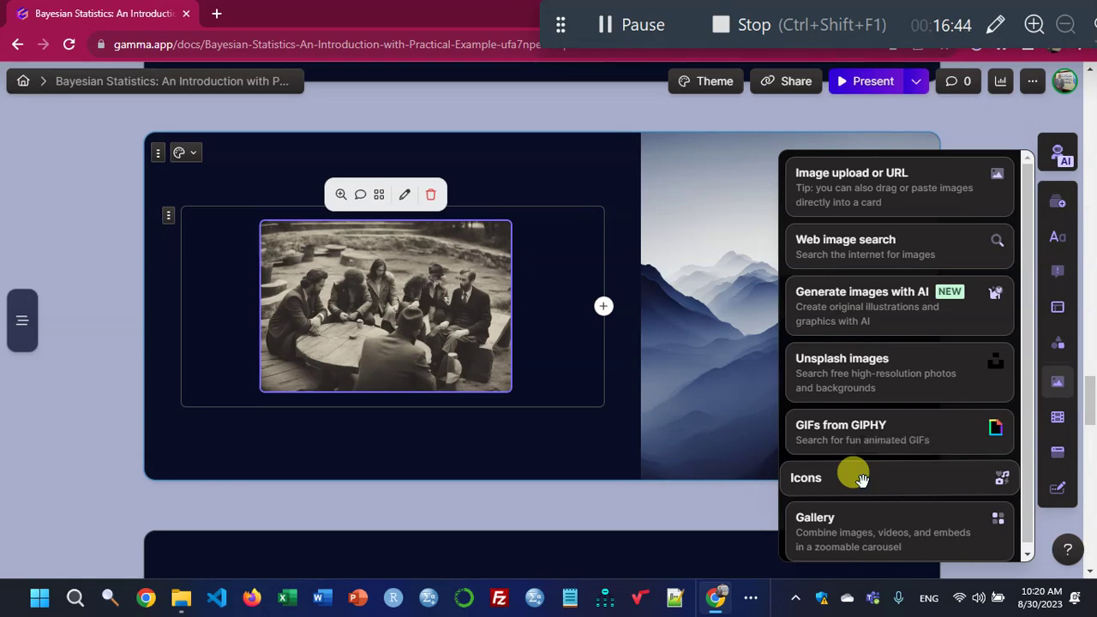
pyautogui.moveTo(862, 479)
pyautogui.mouseDown()
pyautogui.moveTo(837, 480)
pyautogui.moveTo(408, 184)
pyautogui.mouseUp()
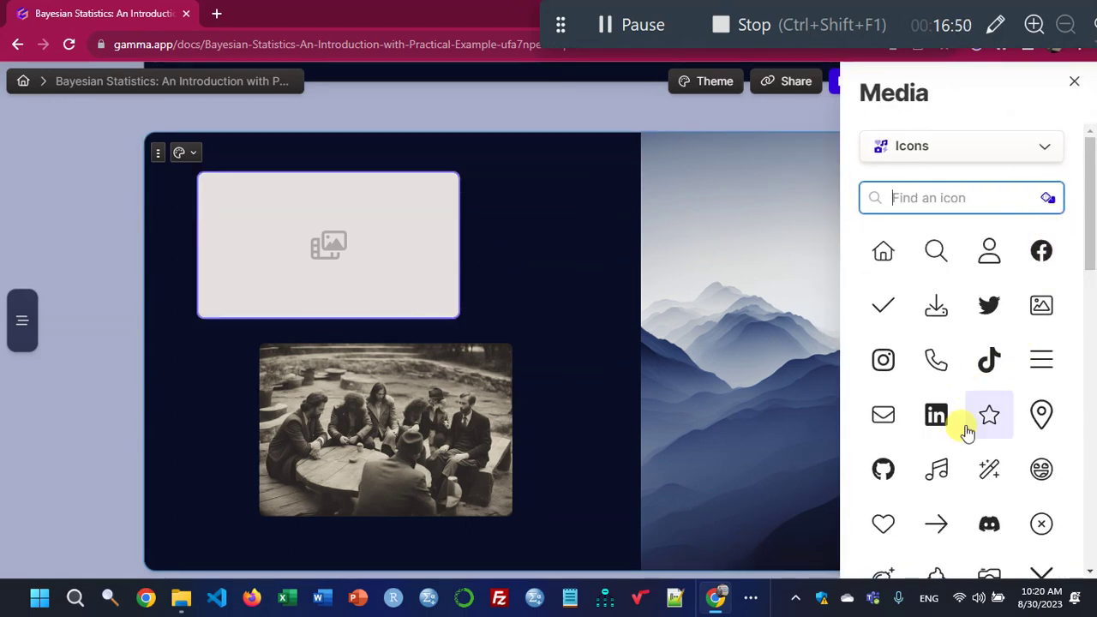
pyautogui.scroll(-3, 965, 410)
pyautogui.scroll(-2, 960, 411)
pyautogui.scroll(5, 966, 402)
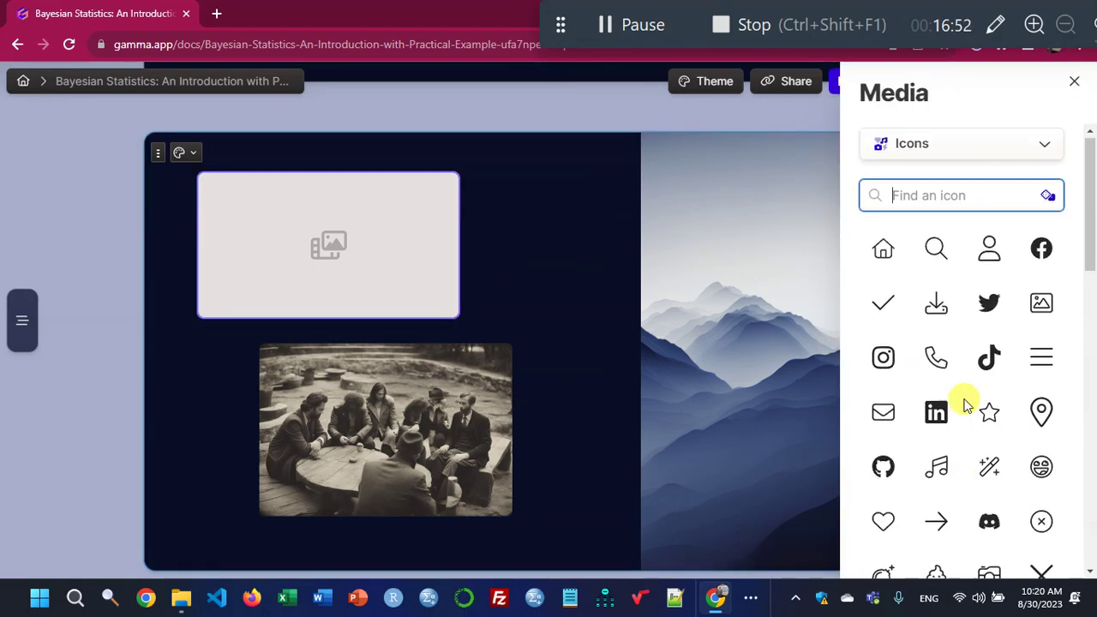
# - Search the icon library for 'education', then change the search to 'business'
pyautogui.click(948, 200)
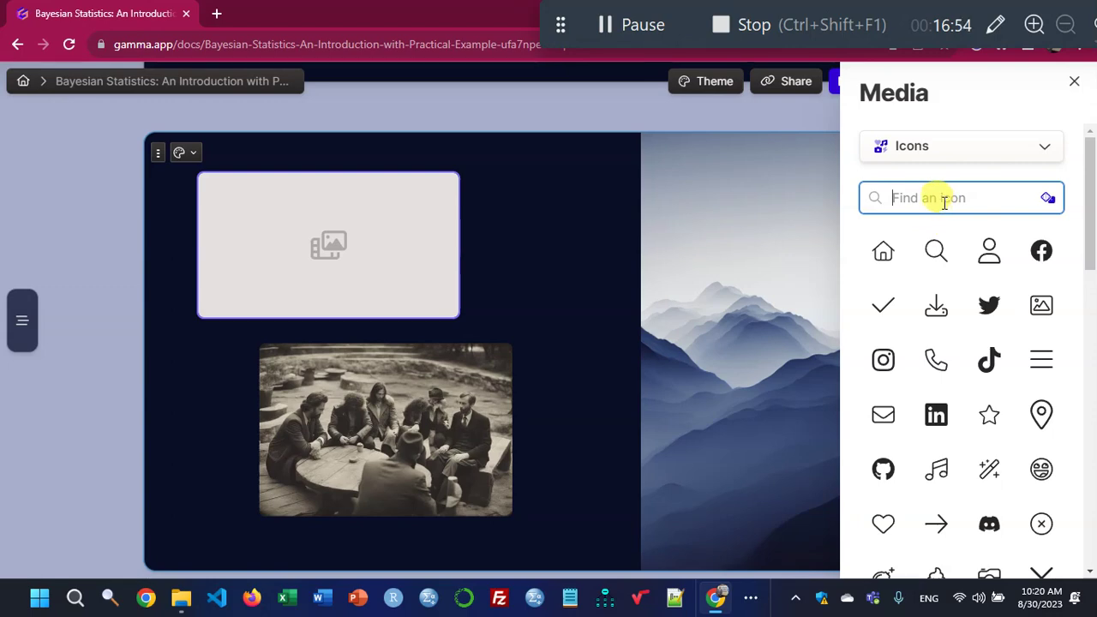
pyautogui.write('educat')
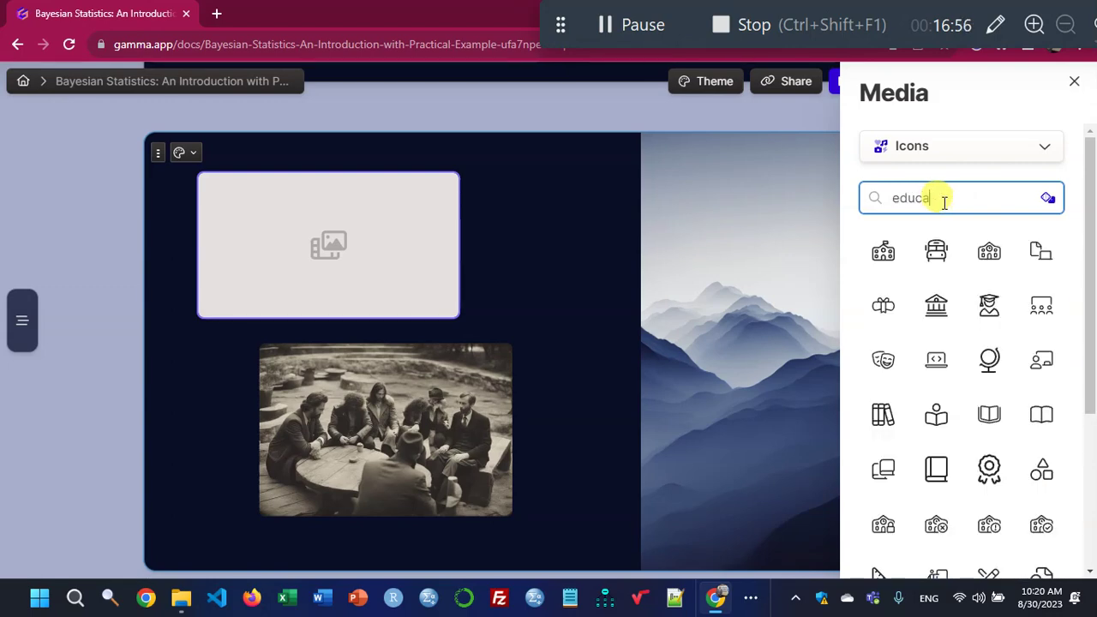
pyautogui.write('ion')
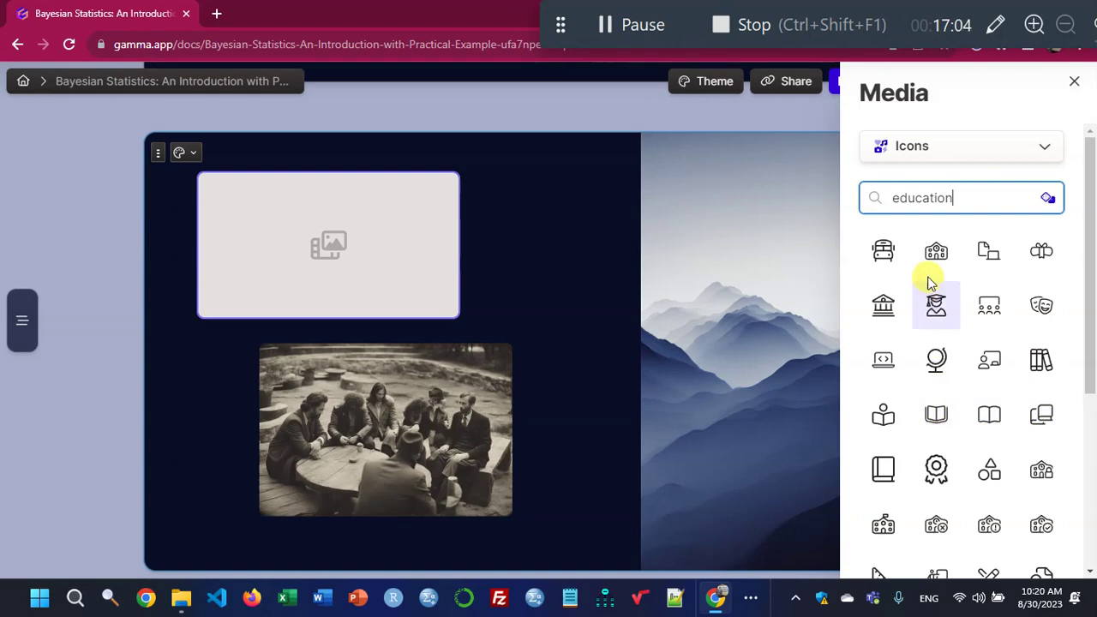
pyautogui.doubleClick(900, 197)
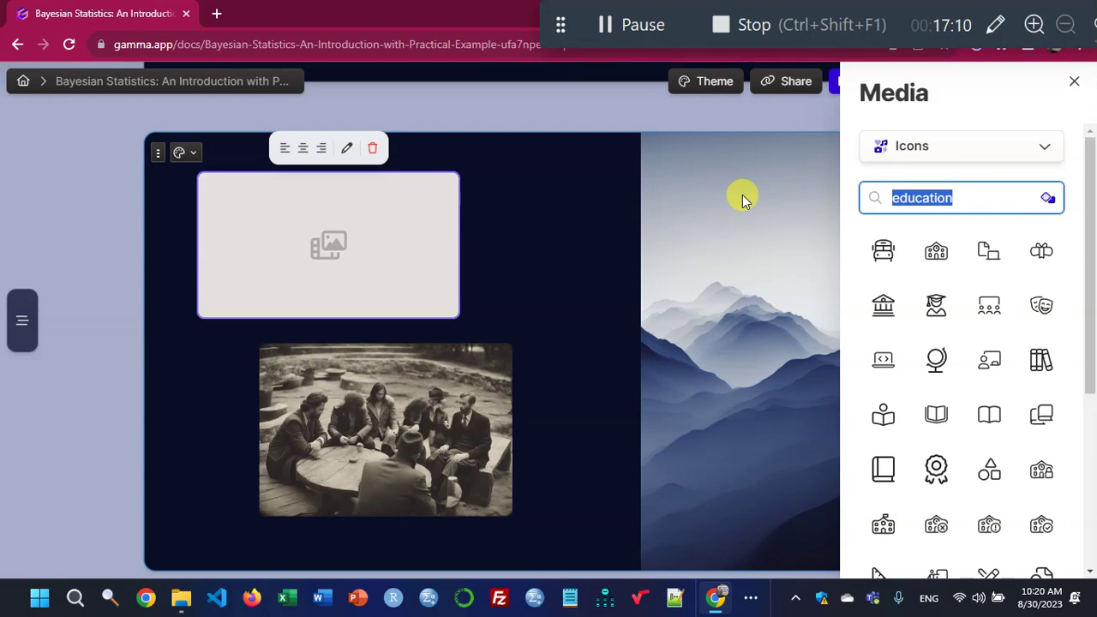
pyautogui.write('bus')
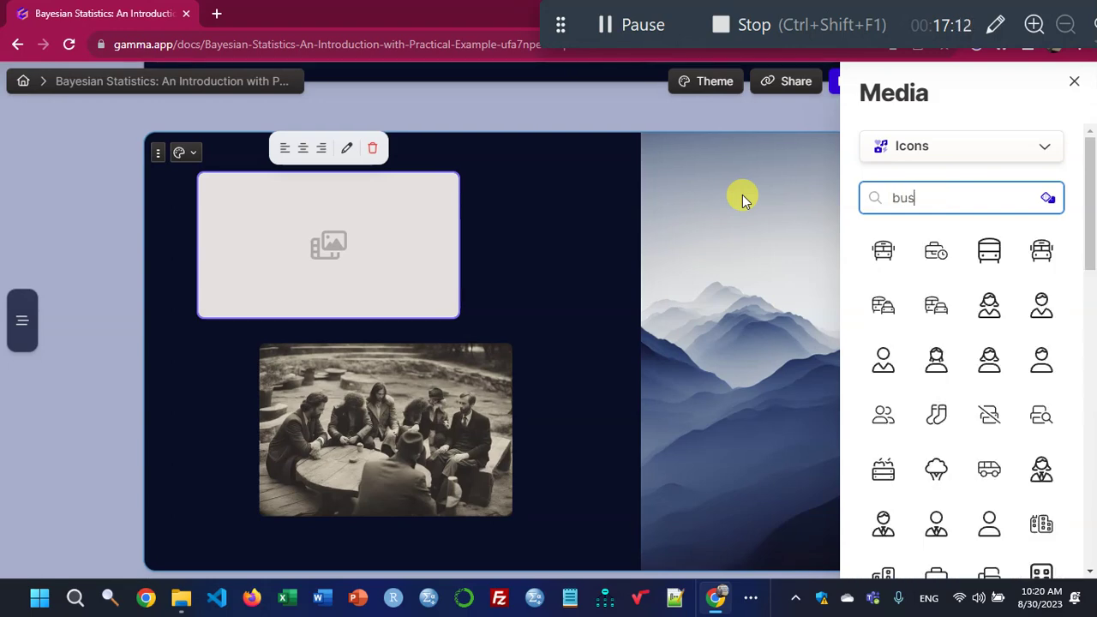
pyautogui.write('sines')
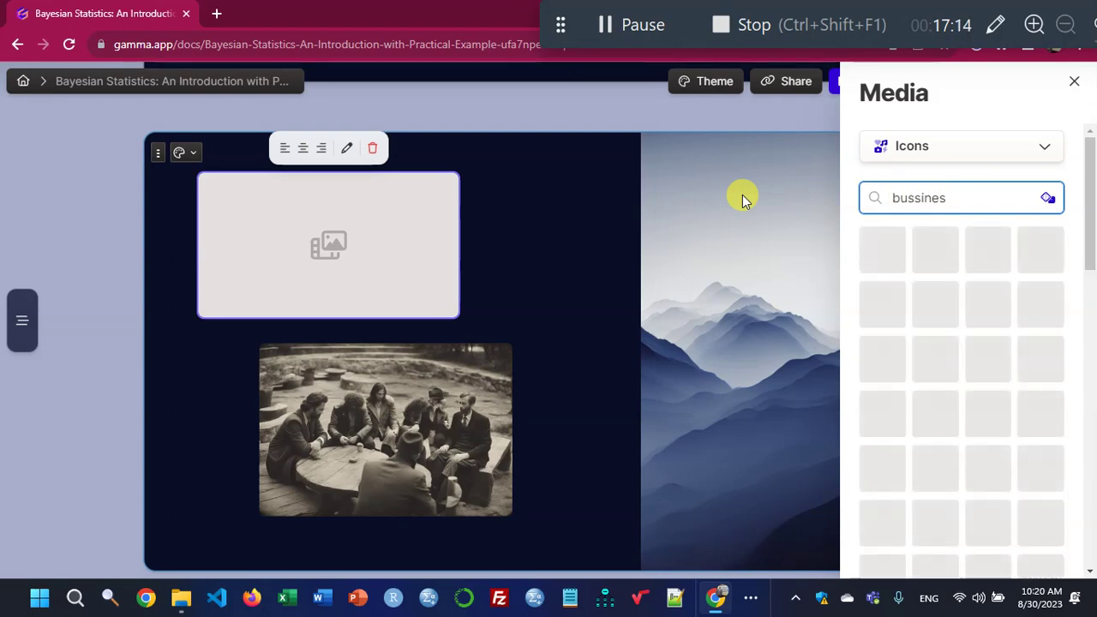
pyautogui.press('BackSpace')
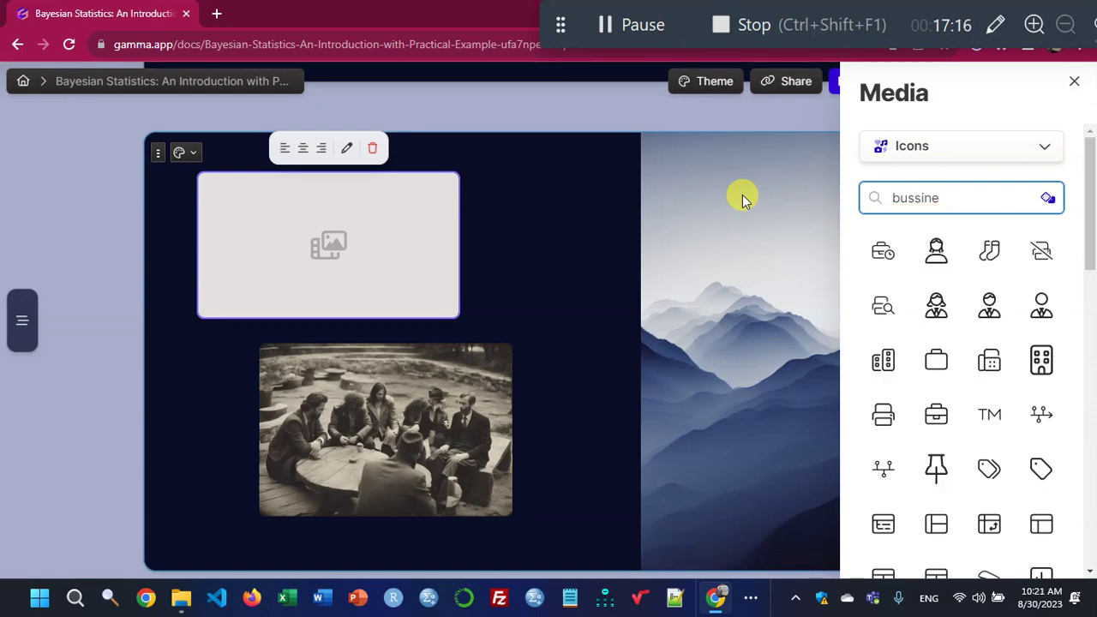
pyautogui.press('BackSpace')
pyautogui.press('BackSpace')
pyautogui.press('BackSpace')
pyautogui.press('BackSpace')
pyautogui.write('ines')
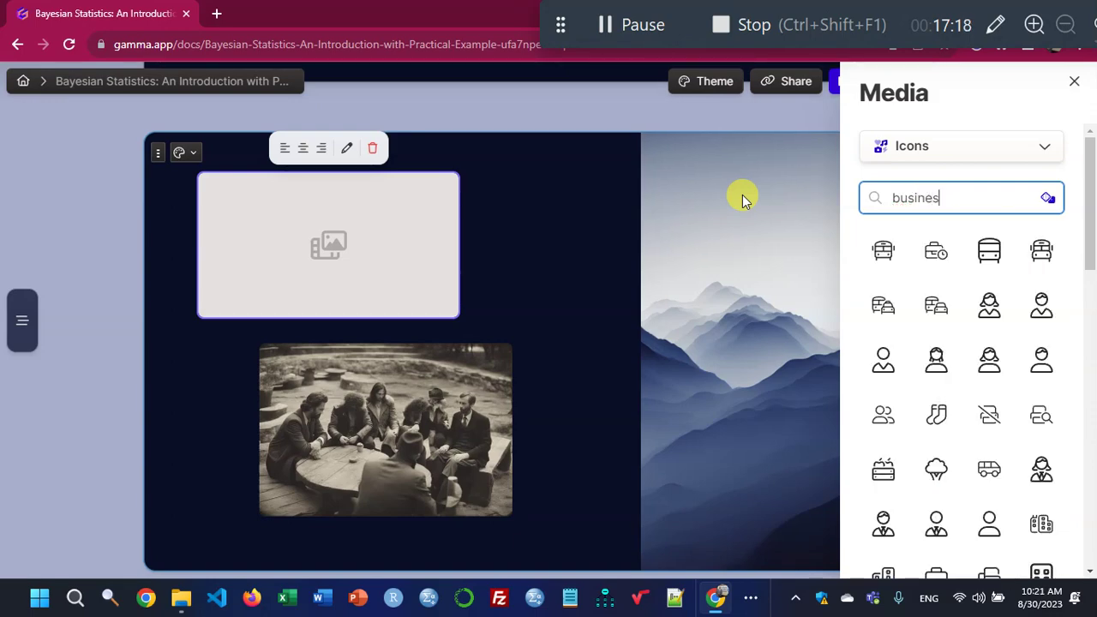
pyautogui.write('s')
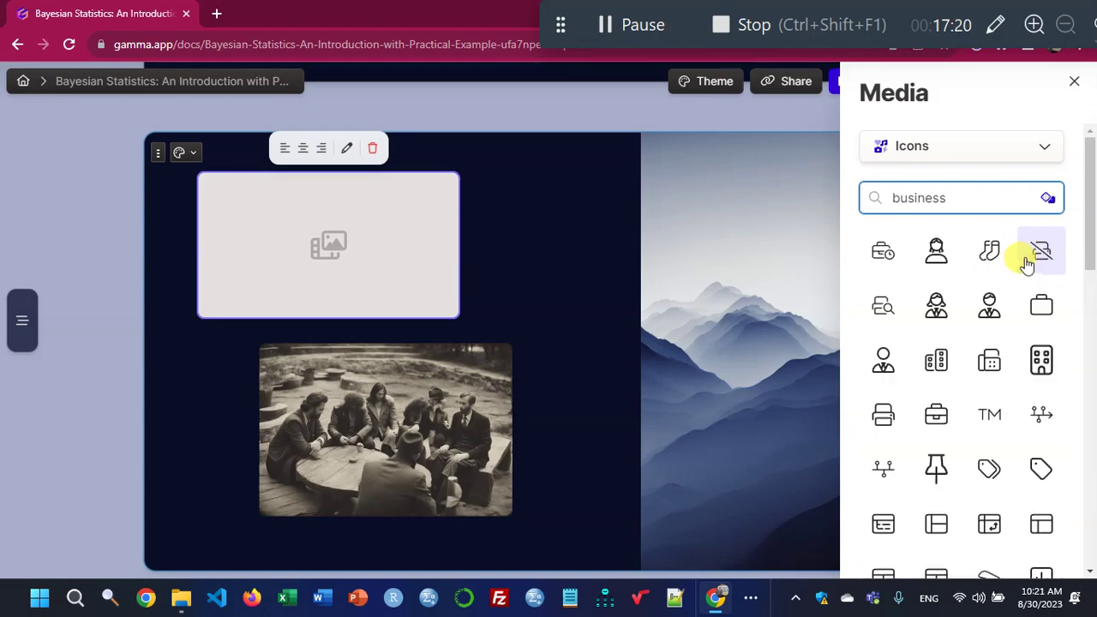
# - Browse the business icons, then replace the search term with 'college'
pyautogui.scroll(-2, 978, 407)
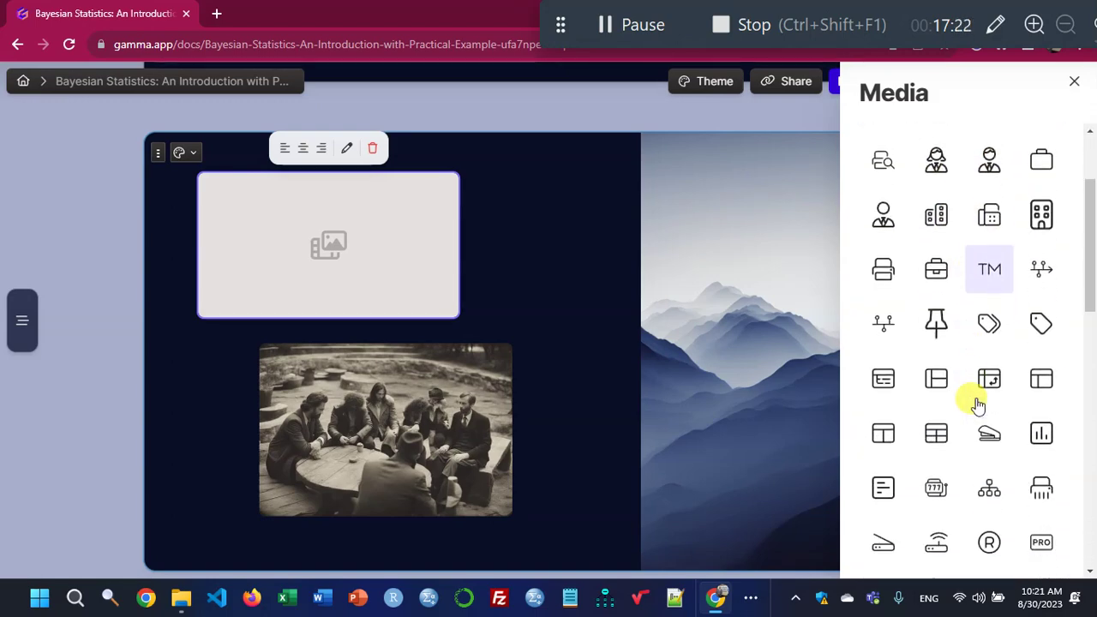
pyautogui.scroll(-3, 979, 405)
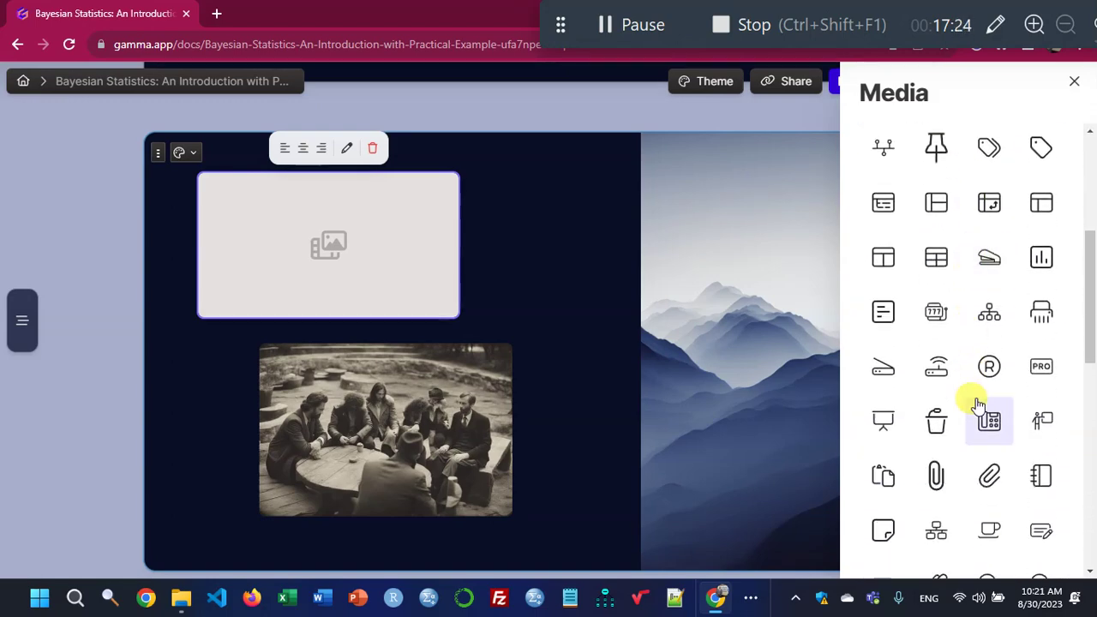
pyautogui.scroll(-2, 978, 405)
pyautogui.scroll(5, 978, 405)
pyautogui.scroll(2, 978, 404)
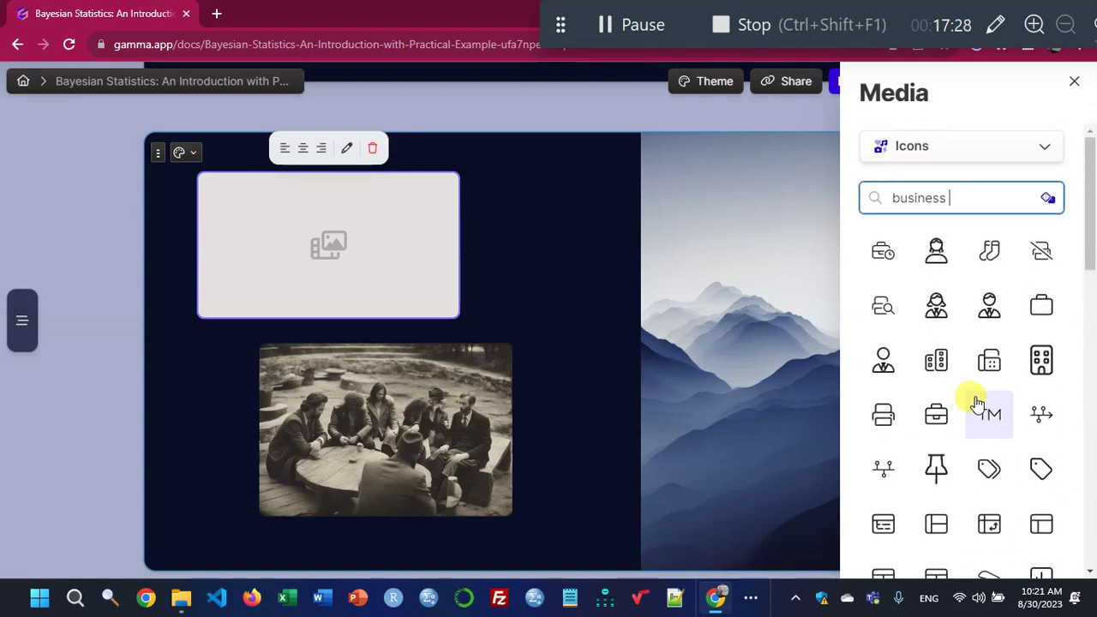
pyautogui.press('BackSpace')
pyautogui.press('BackSpace')
pyautogui.press('BackSpace')
pyautogui.press('BackSpace')
pyautogui.press('BackSpace')
pyautogui.press('BackSpace')
pyautogui.write('college')
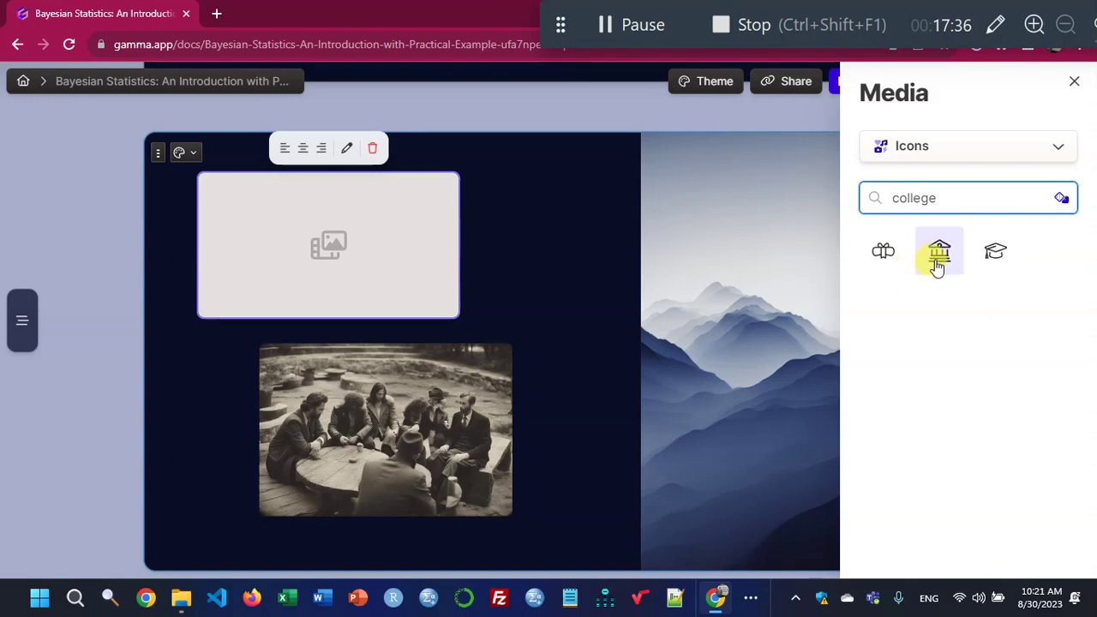
# - Try the bank and graduation cap icons, then settle on the diploma icon
pyautogui.click(939, 261)
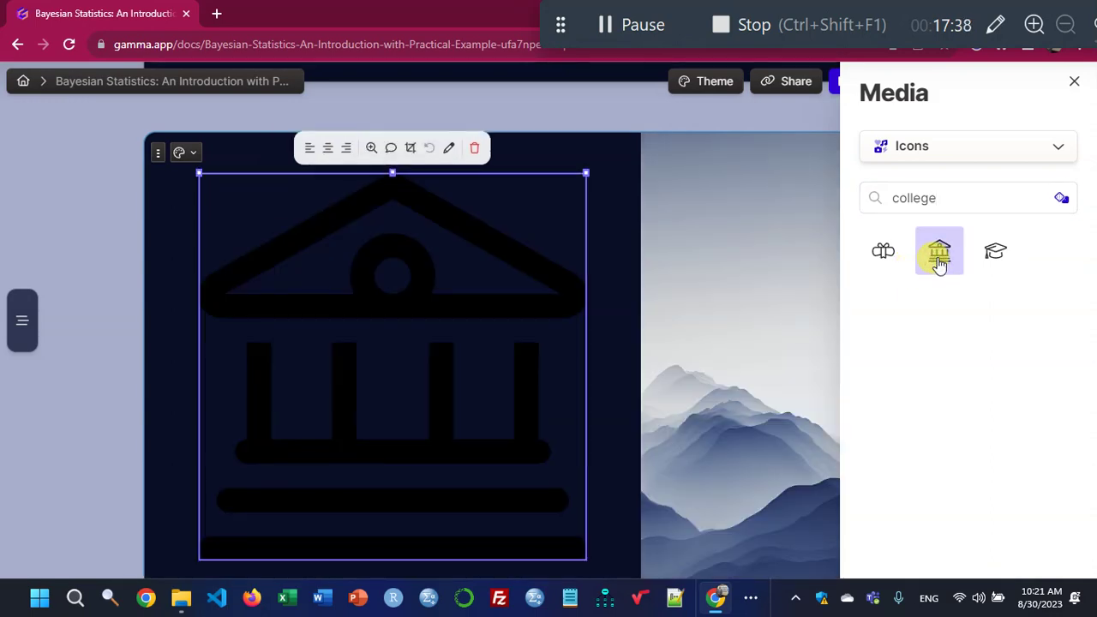
pyautogui.click(995, 255)
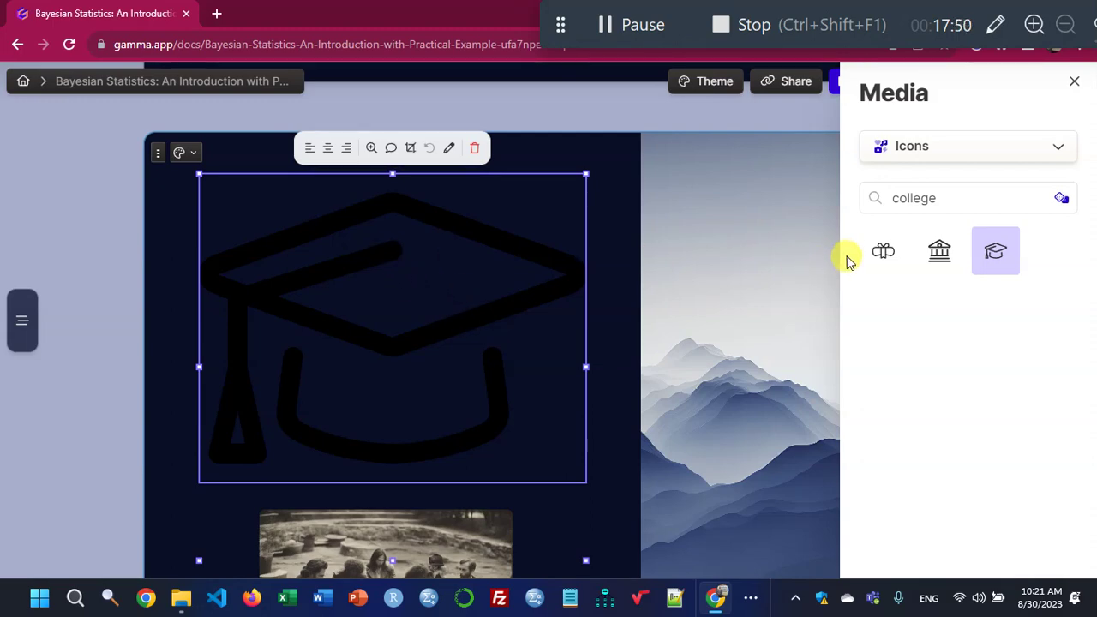
pyautogui.click(872, 253)
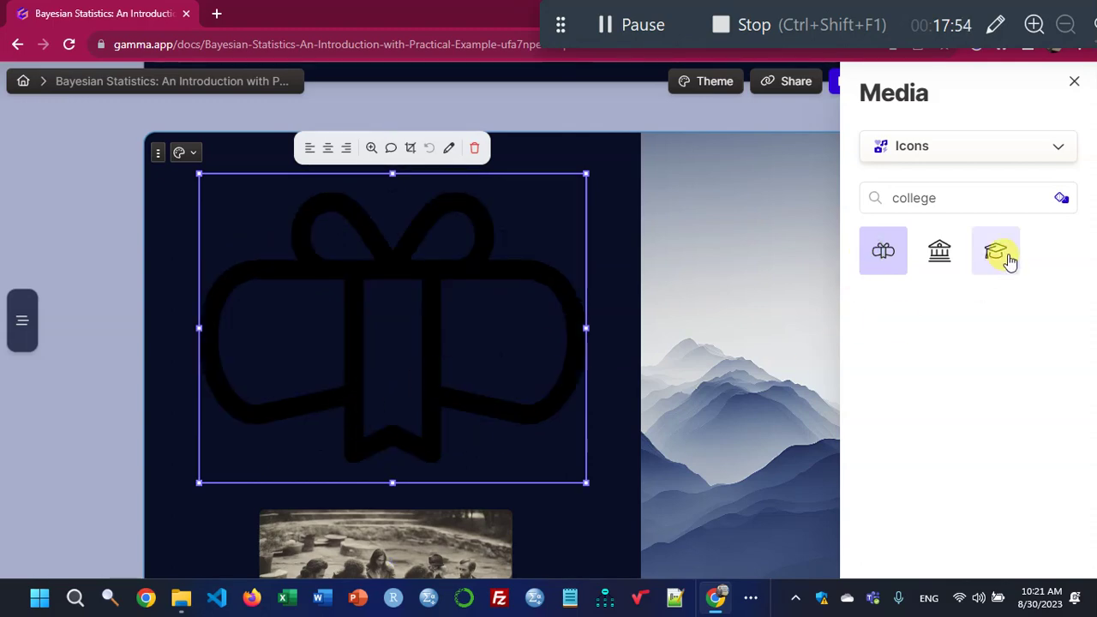
pyautogui.click(1060, 148)
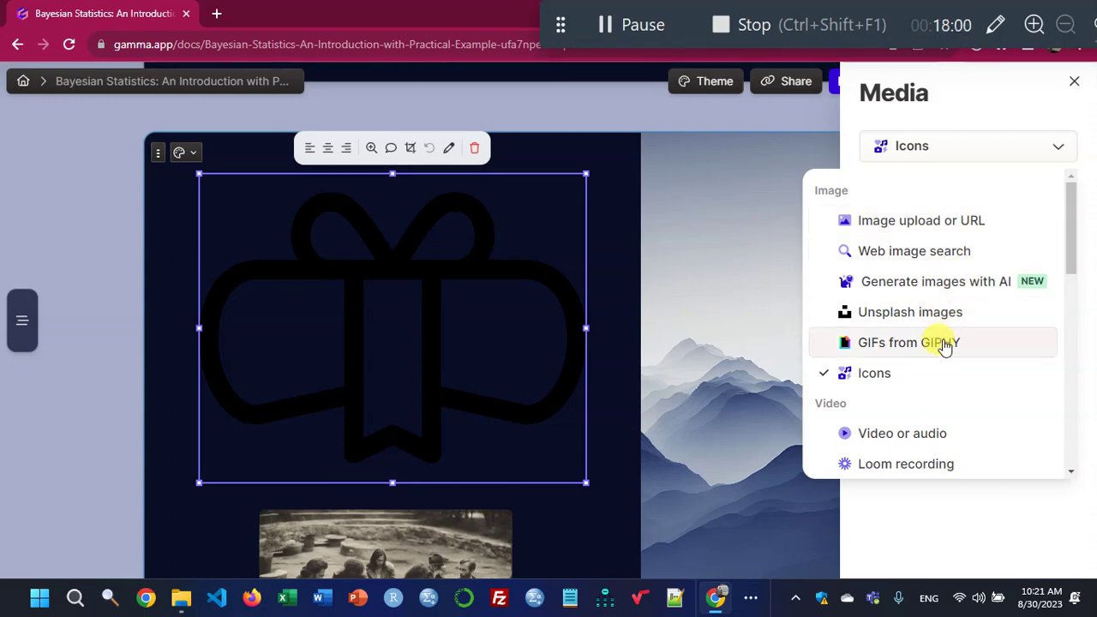
# - Switch the source to GIPHY GIFs and place the graduates-raising-fists college GIF in the slot
pyautogui.click(943, 343)
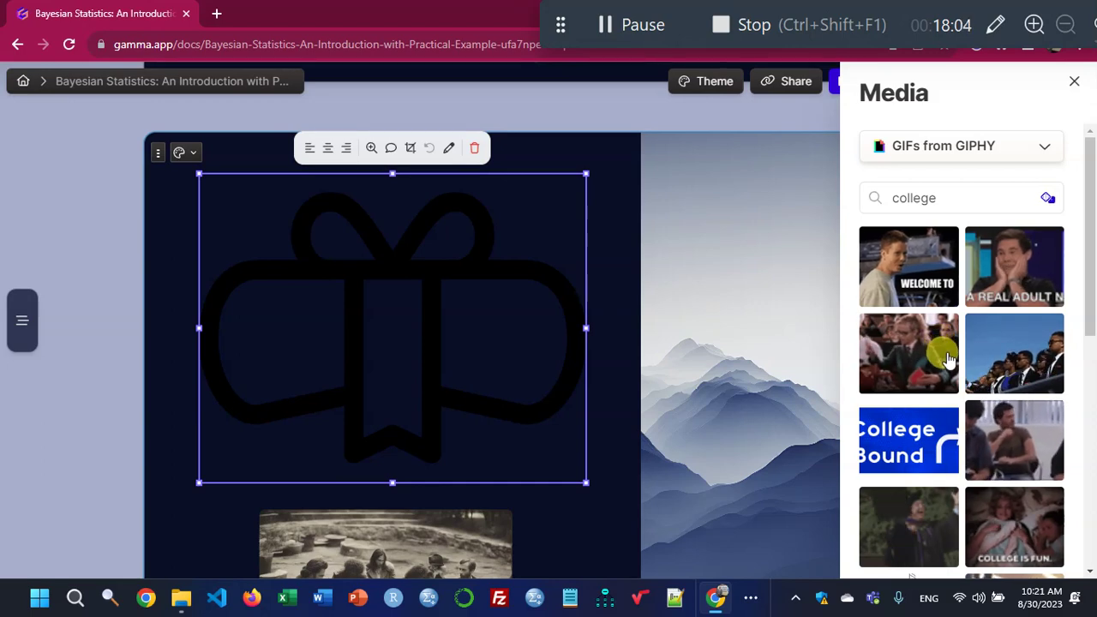
pyautogui.scroll(-5, 943, 353)
pyautogui.scroll(-2, 950, 363)
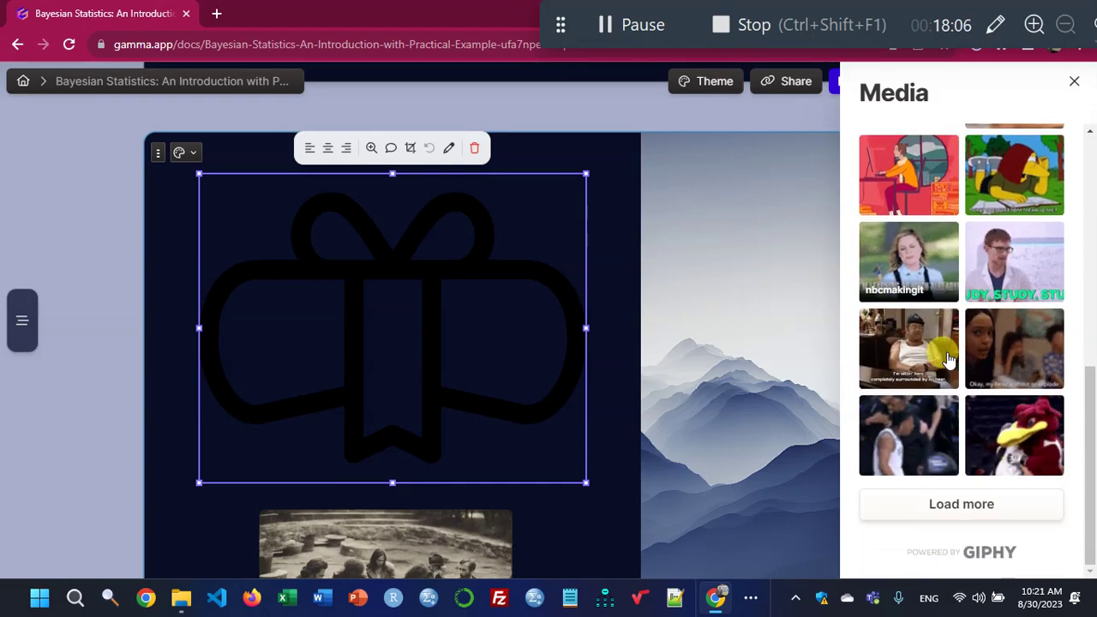
pyautogui.scroll(4, 953, 363)
pyautogui.scroll(2, 956, 375)
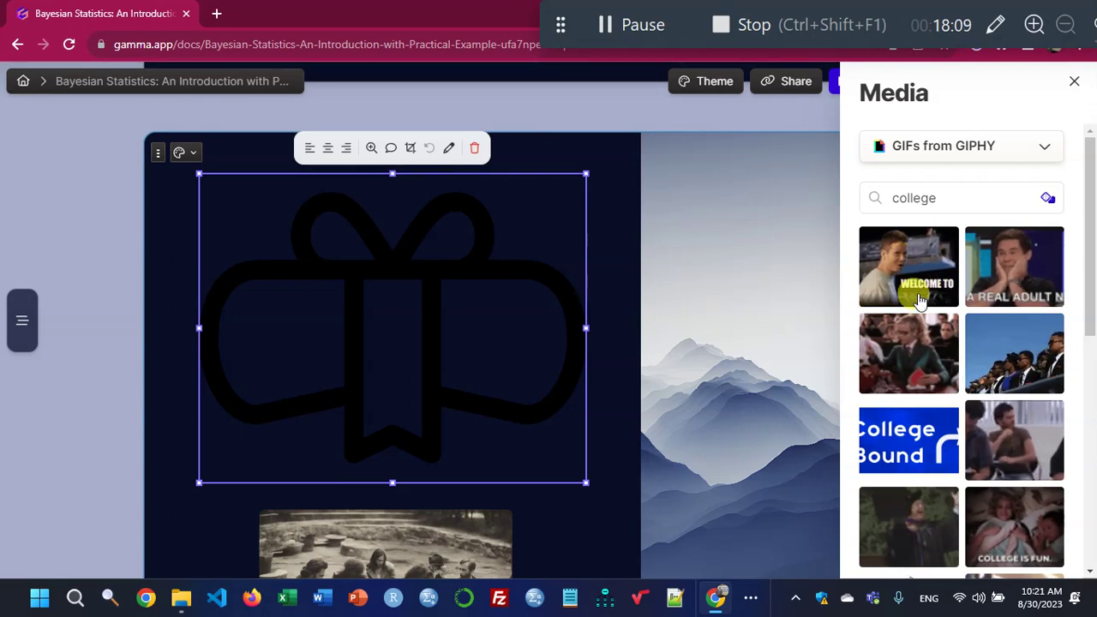
pyautogui.moveTo(904, 348); pyautogui.dragTo(453, 339)
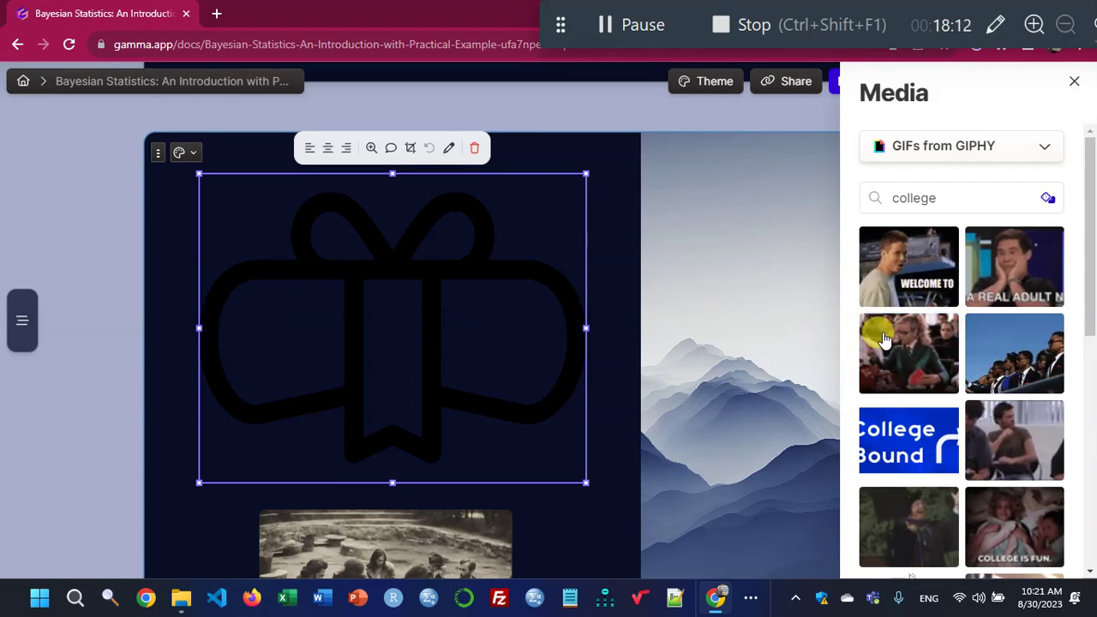
pyautogui.click(886, 339)
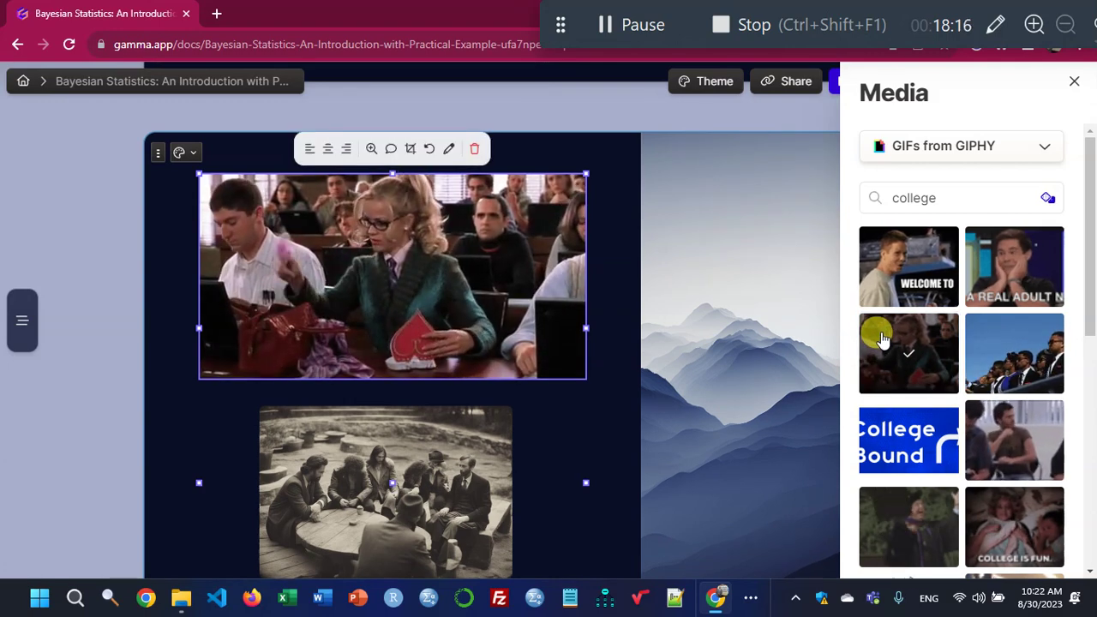
pyautogui.click(992, 363)
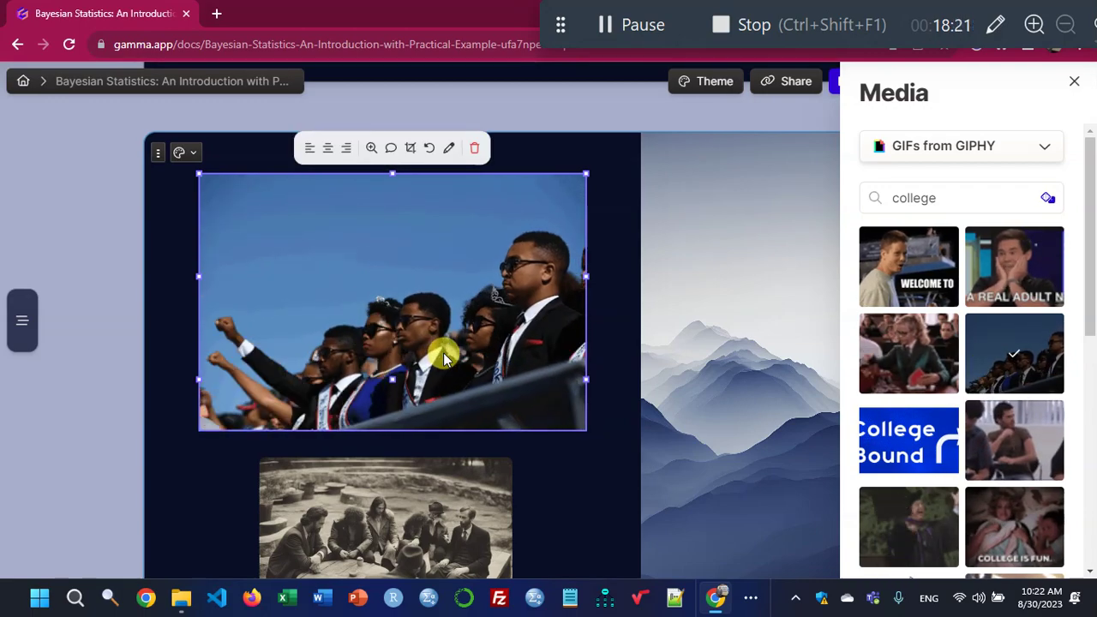
pyautogui.click(1045, 149)
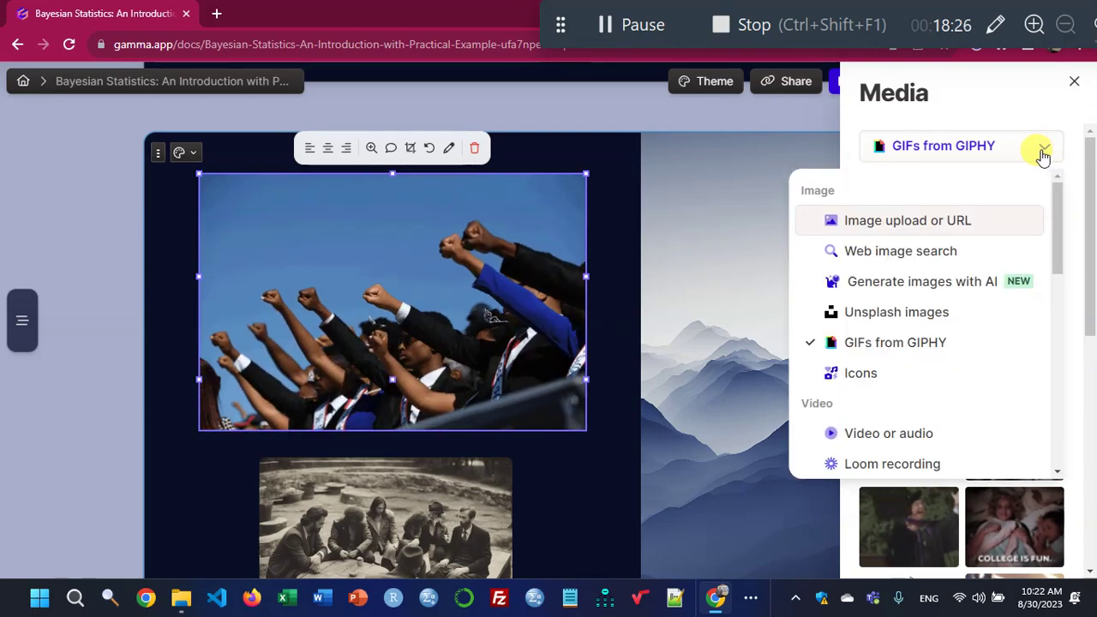
# - Replace the GIF with the Unsplash 'college' photo of a graduate in a mortarboard
pyautogui.click(915, 314)
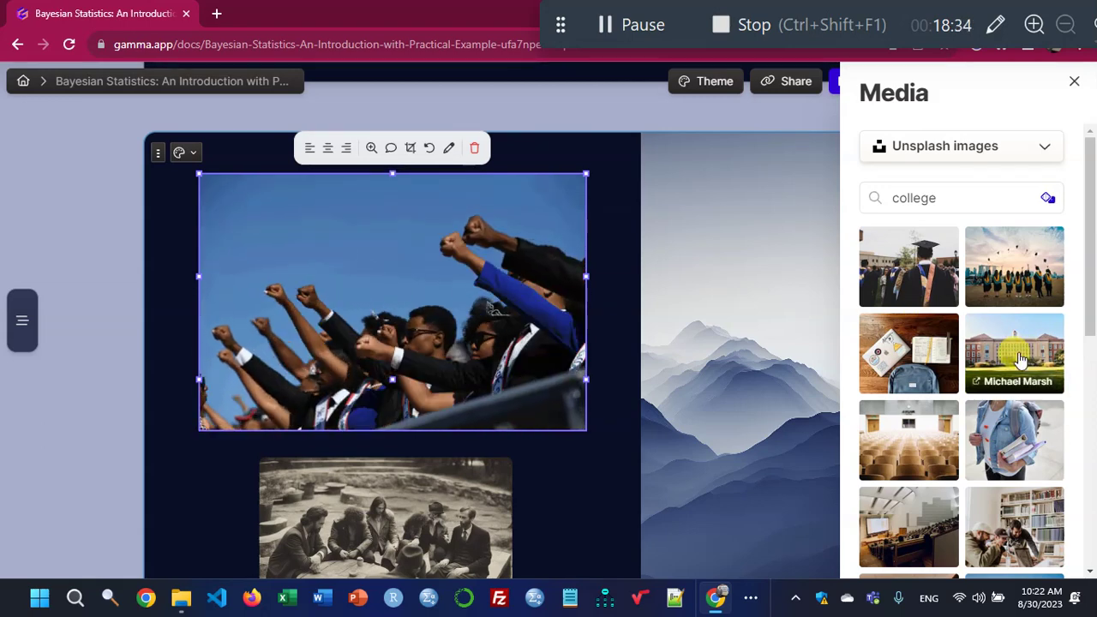
pyautogui.scroll(-3, 1022, 358)
pyautogui.scroll(-2, 1022, 358)
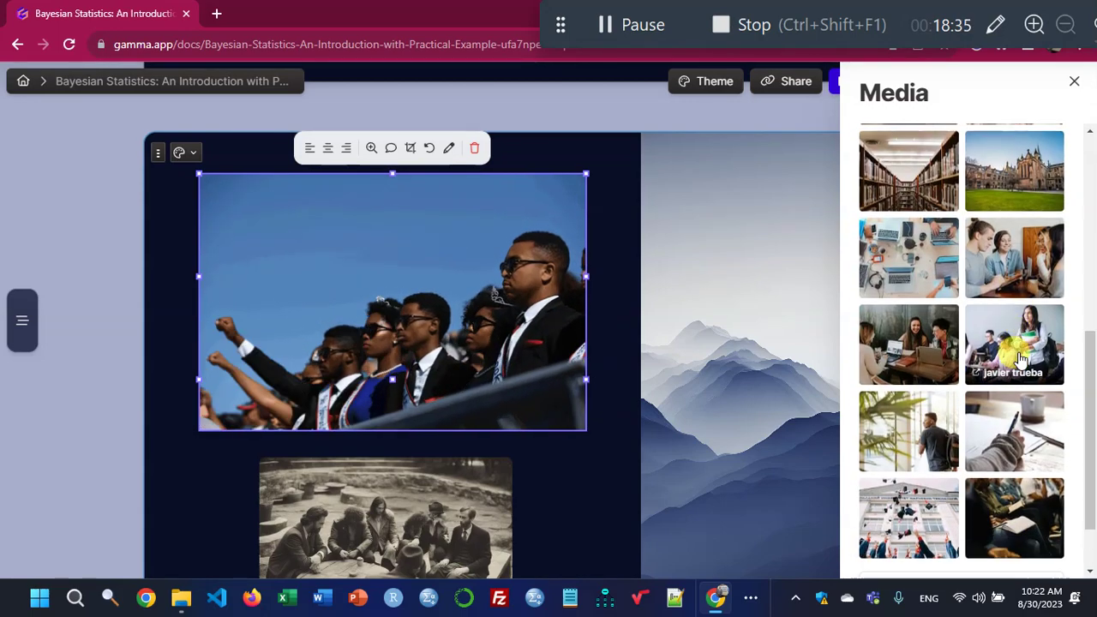
pyautogui.scroll(-2, 1022, 358)
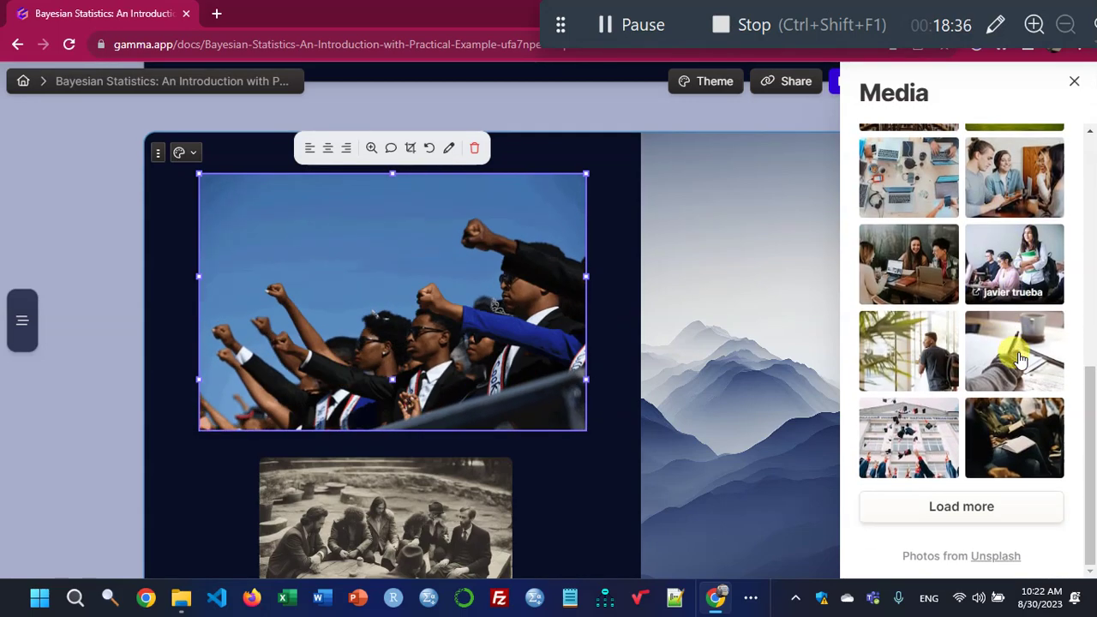
pyautogui.click(962, 507)
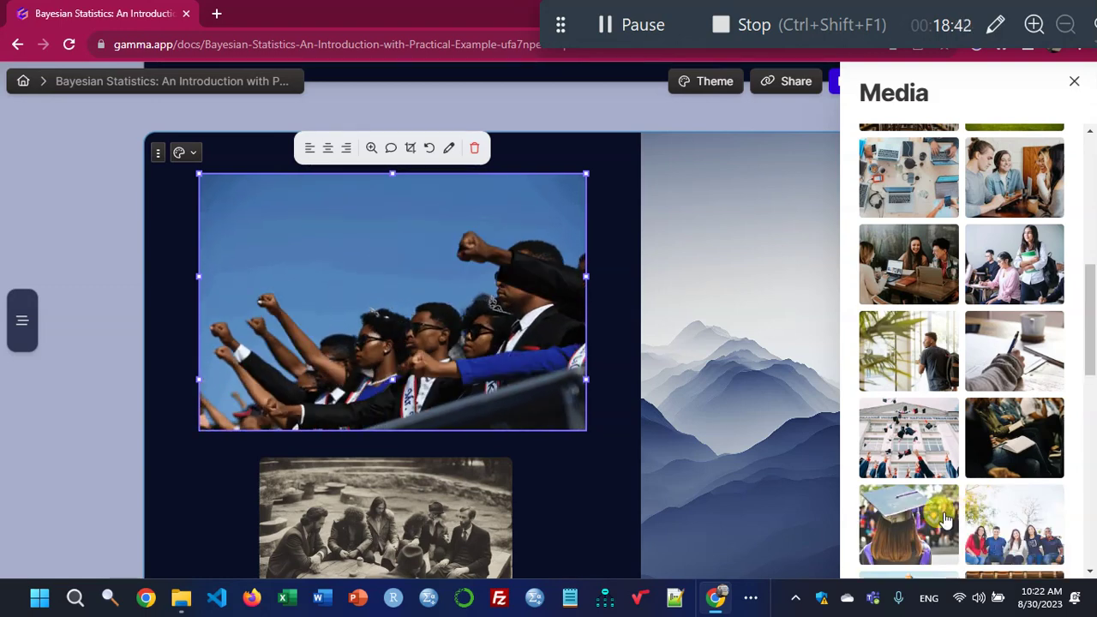
pyautogui.click(938, 519)
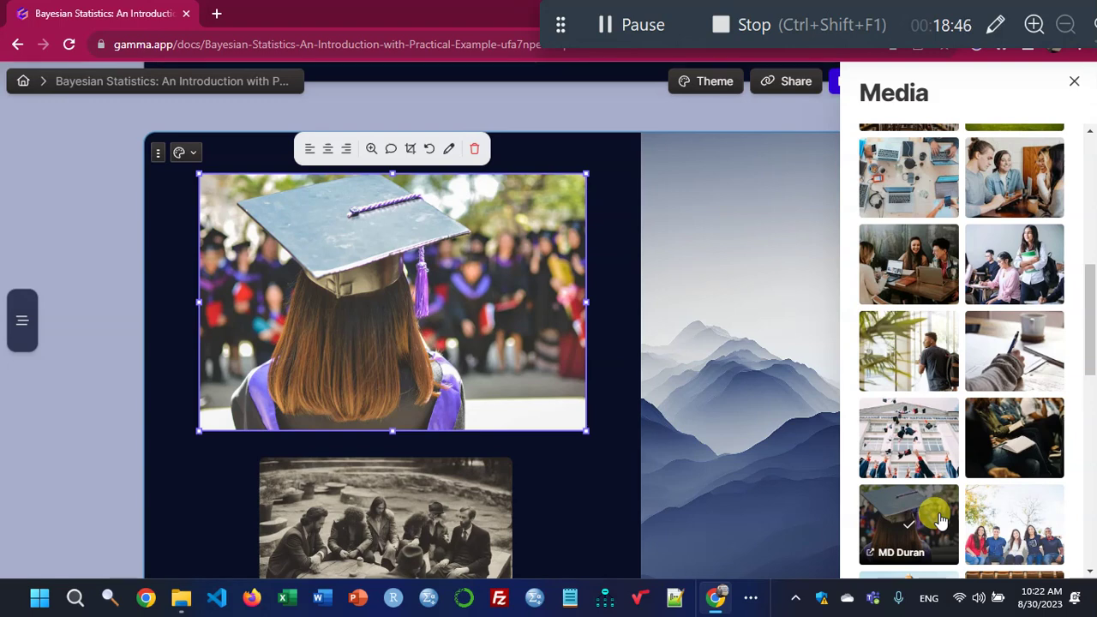
pyautogui.scroll(3, 939, 519)
pyautogui.scroll(3, 939, 519)
pyautogui.scroll(3, 939, 519)
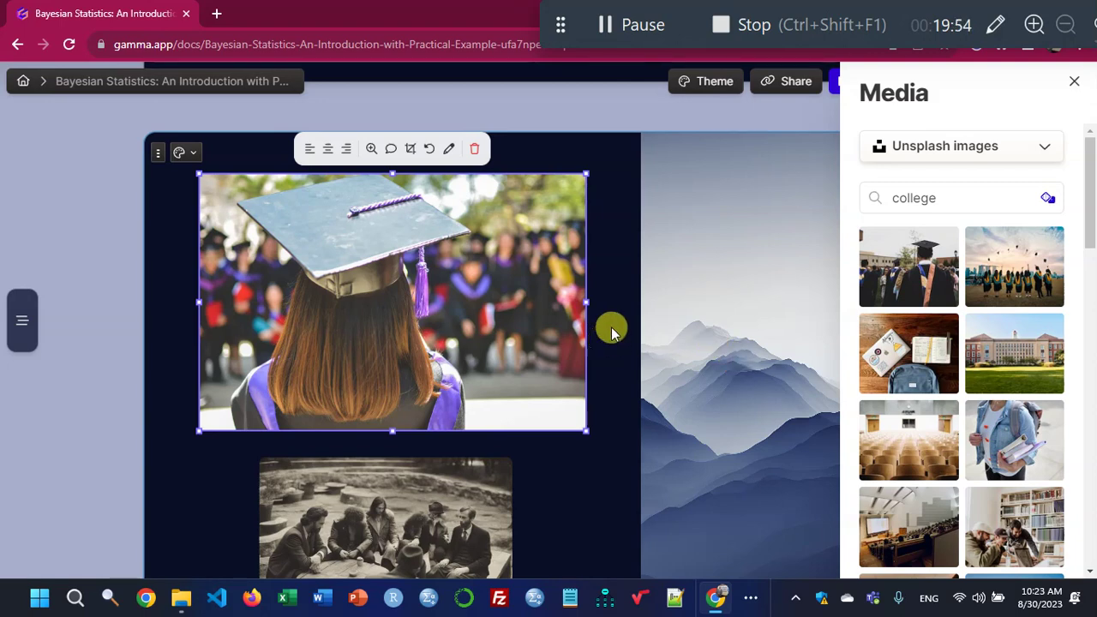
# - Close the Media panel and bring up the Export tab offering PDF and PowerPoint
pyautogui.click(1075, 85)
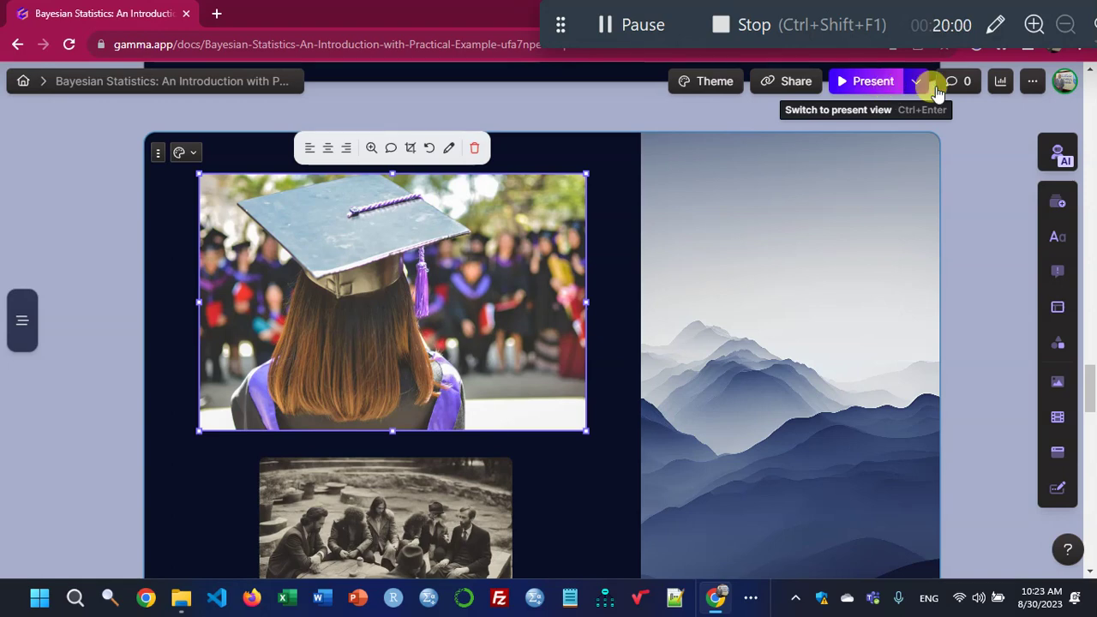
pyautogui.click(1031, 82)
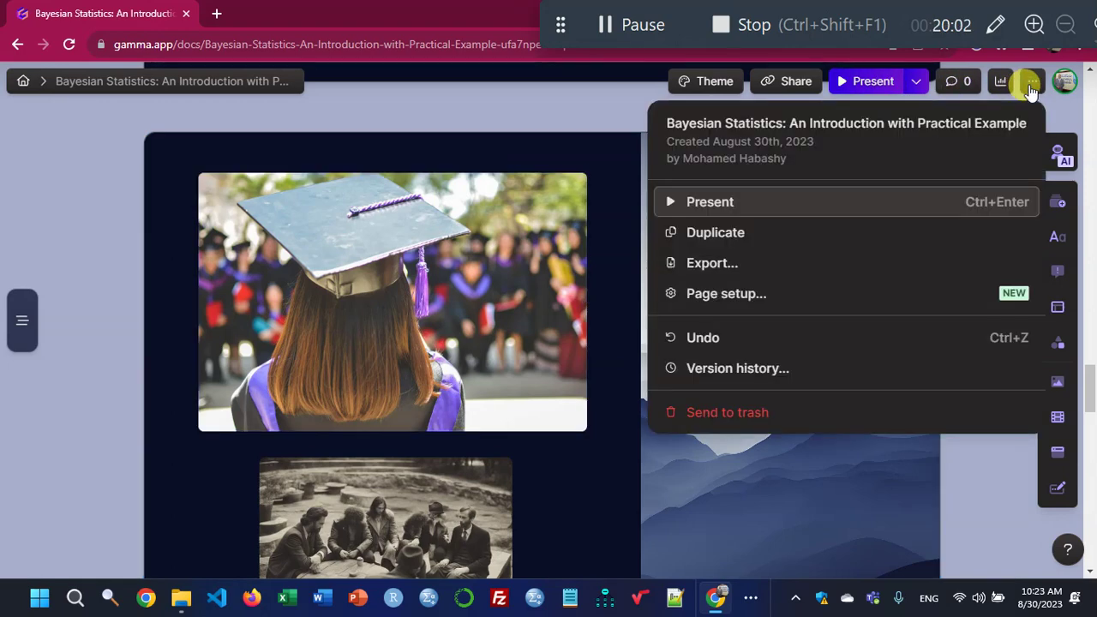
pyautogui.click(727, 268)
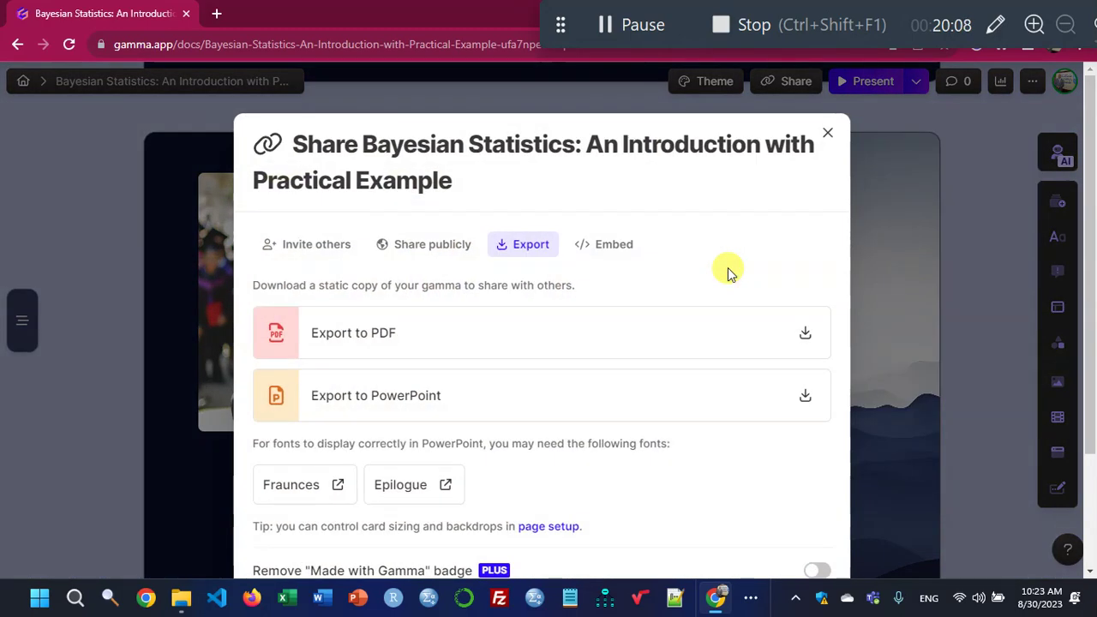
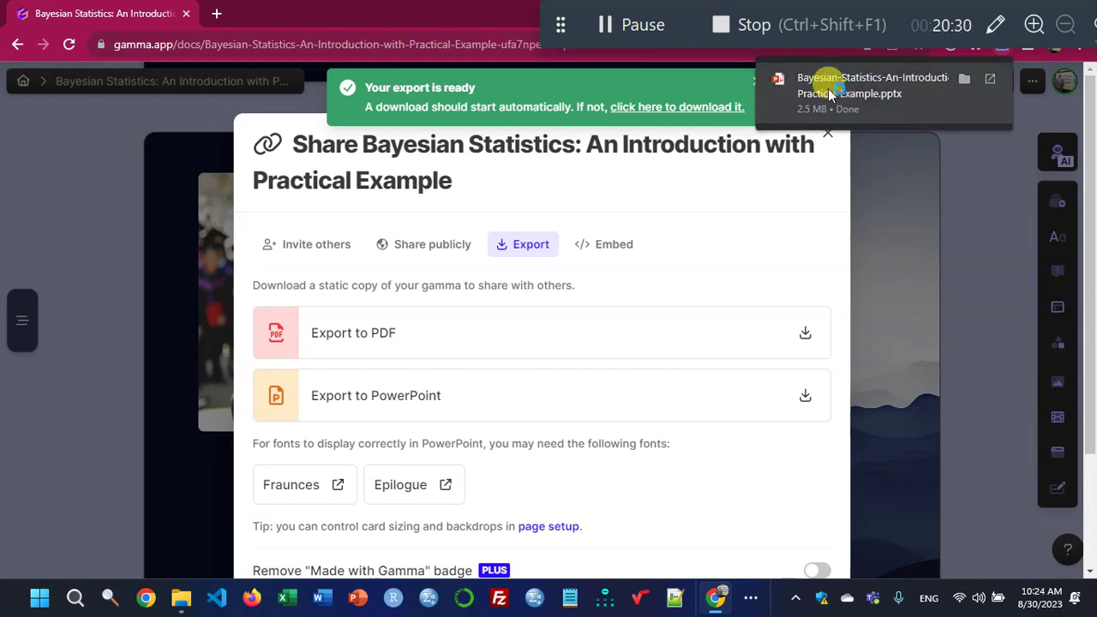
# - Open the downloaded Bayesian Statistics .pptx in PowerPoint and view slide 7 with the graduation and mountain photos
pyautogui.click(830, 94)
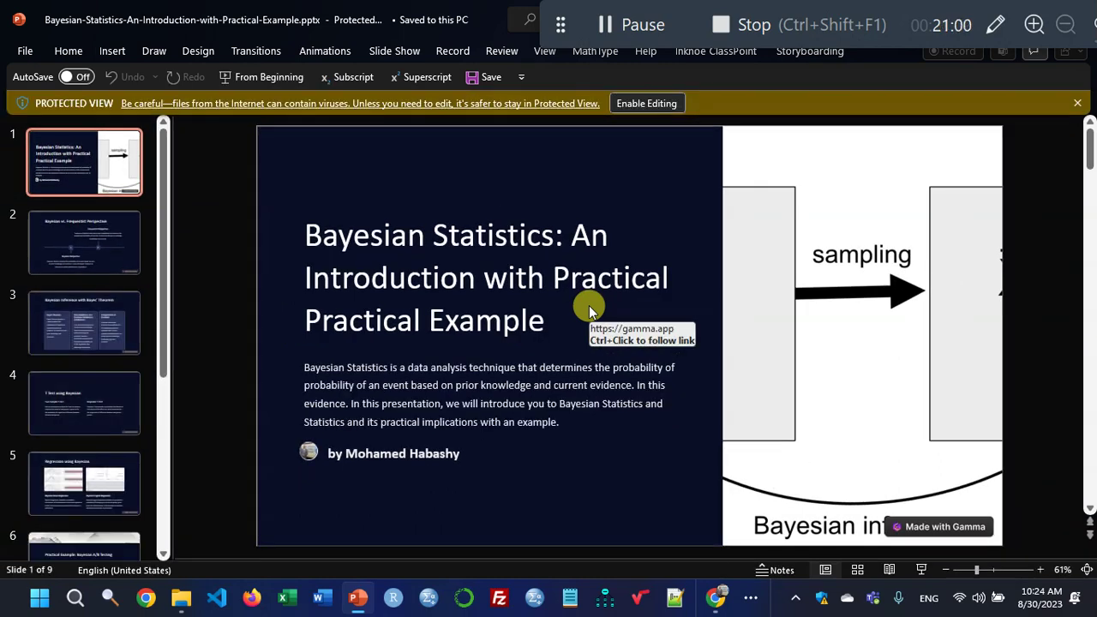
pyautogui.scroll(-3, 102, 316)
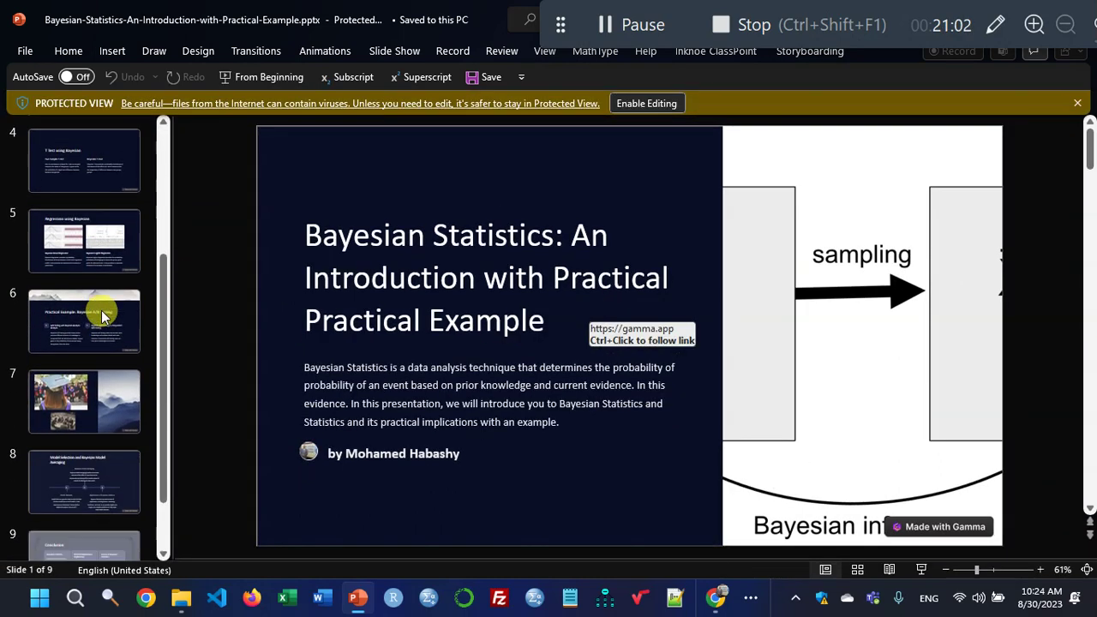
pyautogui.click(80, 414)
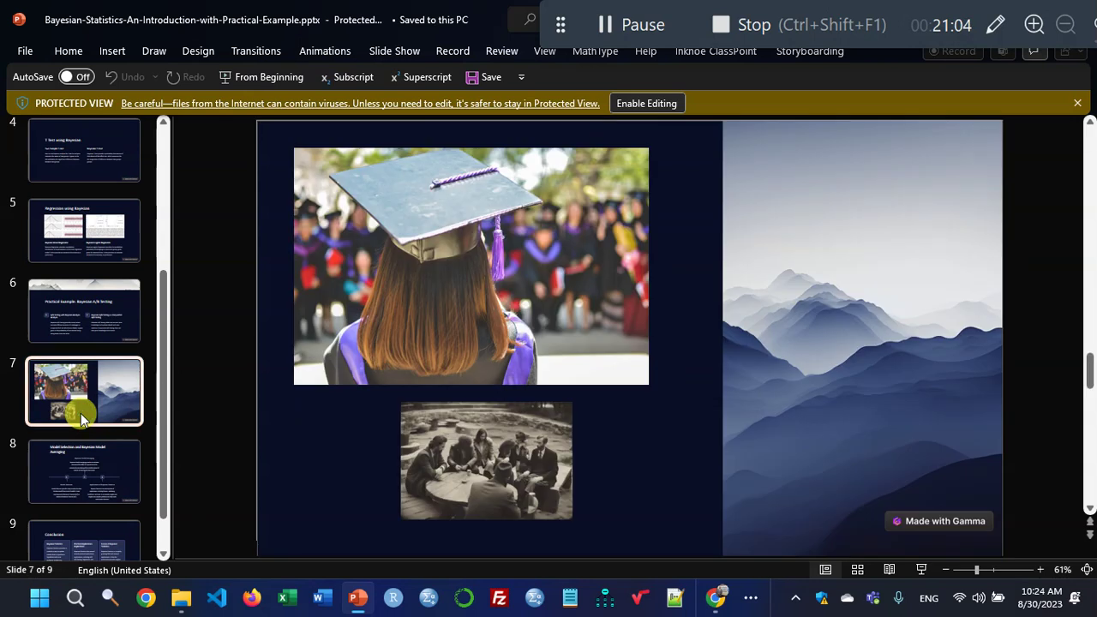